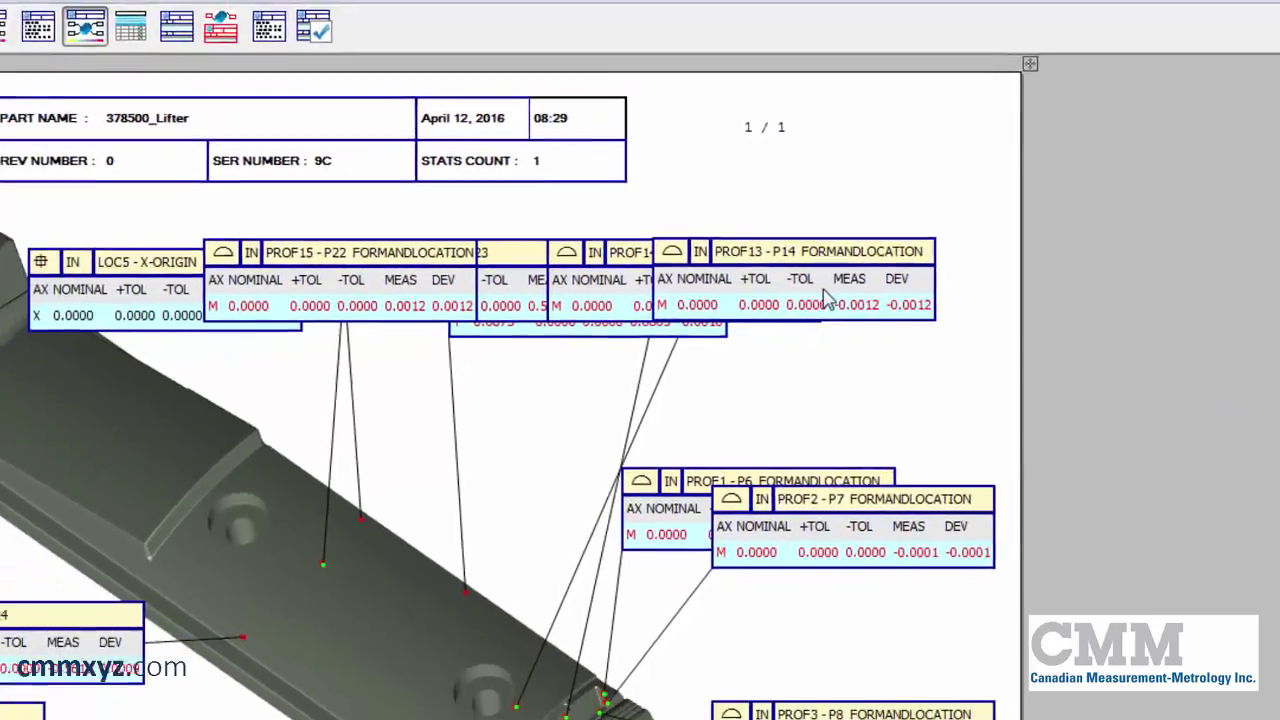
Strip the PROF13 label and all similar labels down to DEV only, hiding the ID row and AXIS-through-MEASURED columns.
right_click(826, 296)
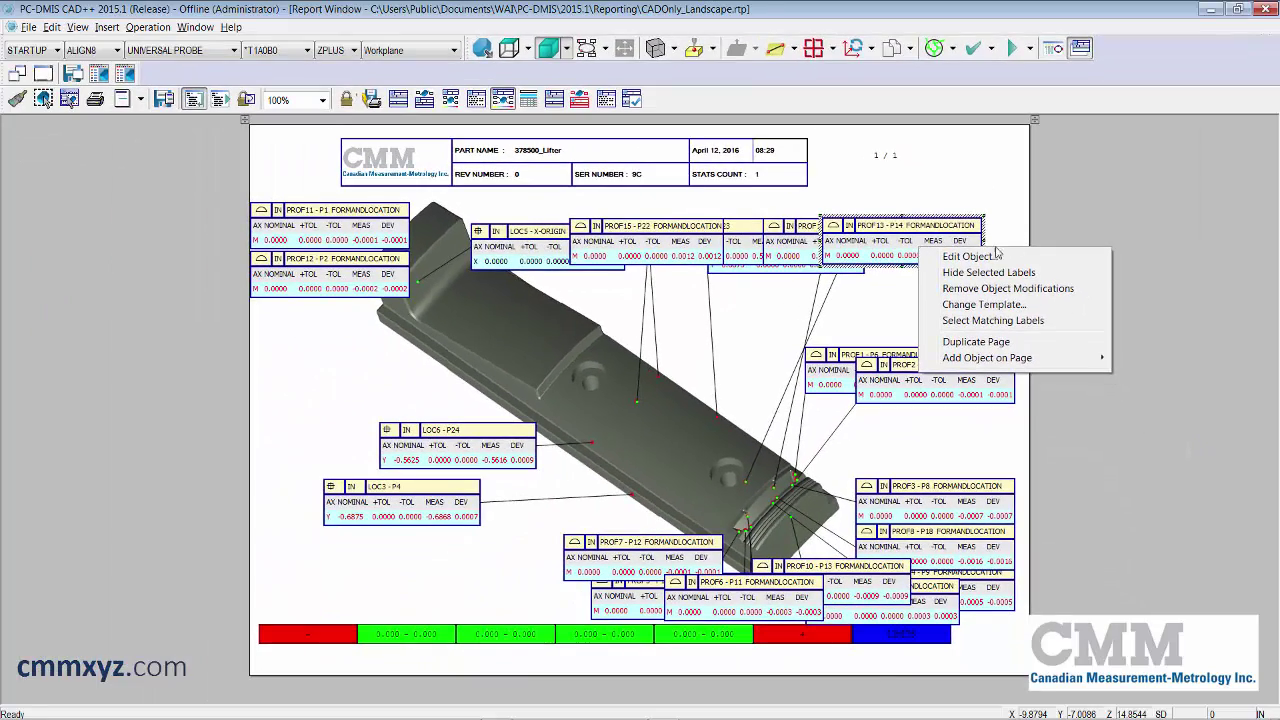
click(966, 257)
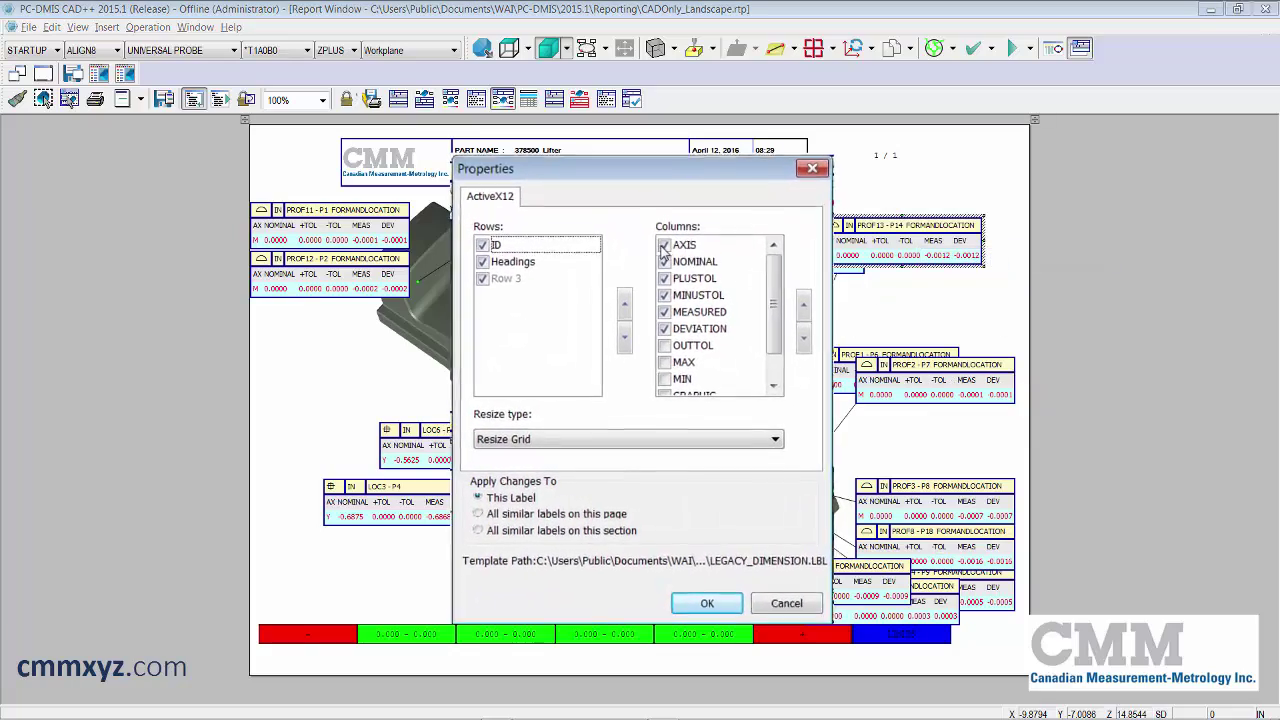
click(661, 259)
click(661, 274)
click(671, 242)
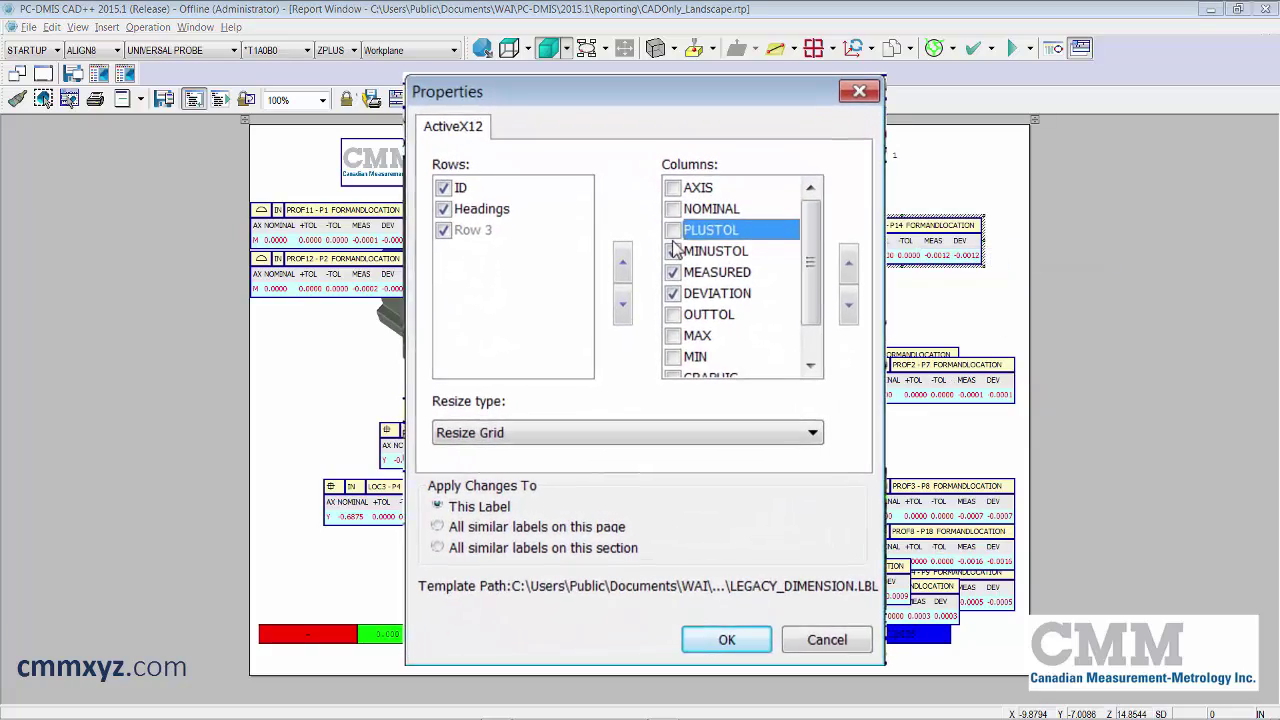
click(671, 262)
click(671, 282)
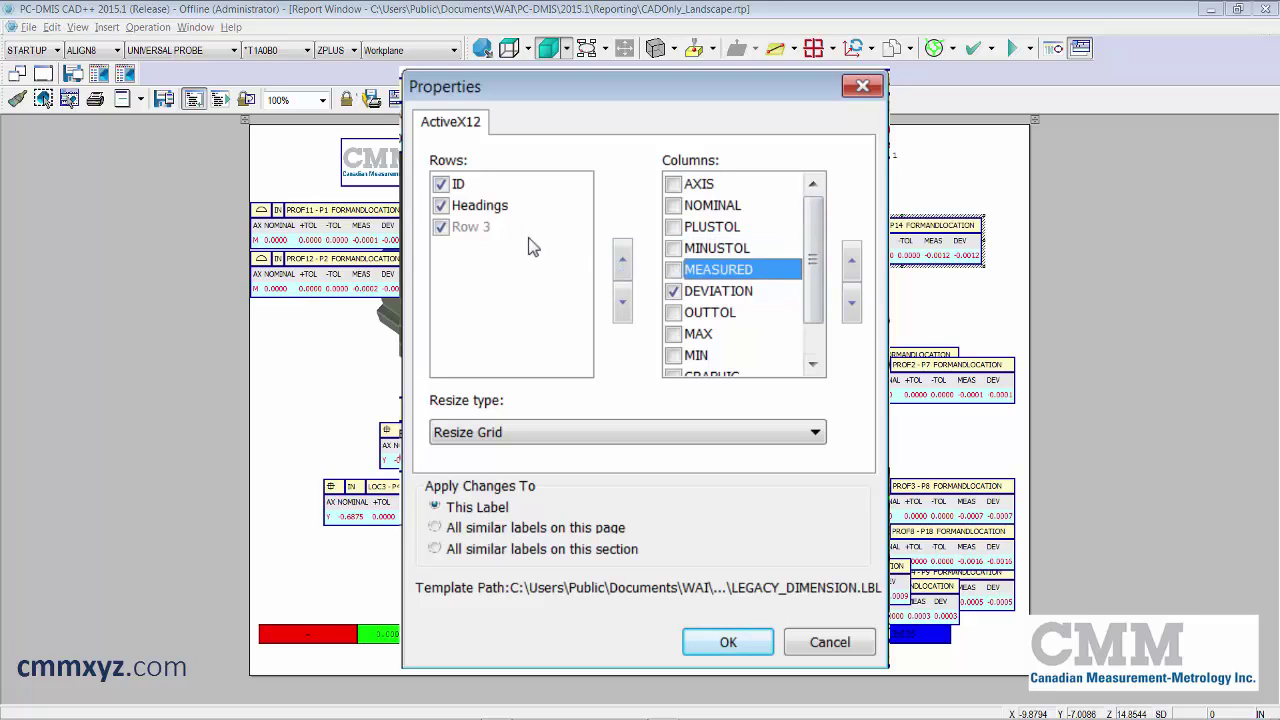
click(442, 185)
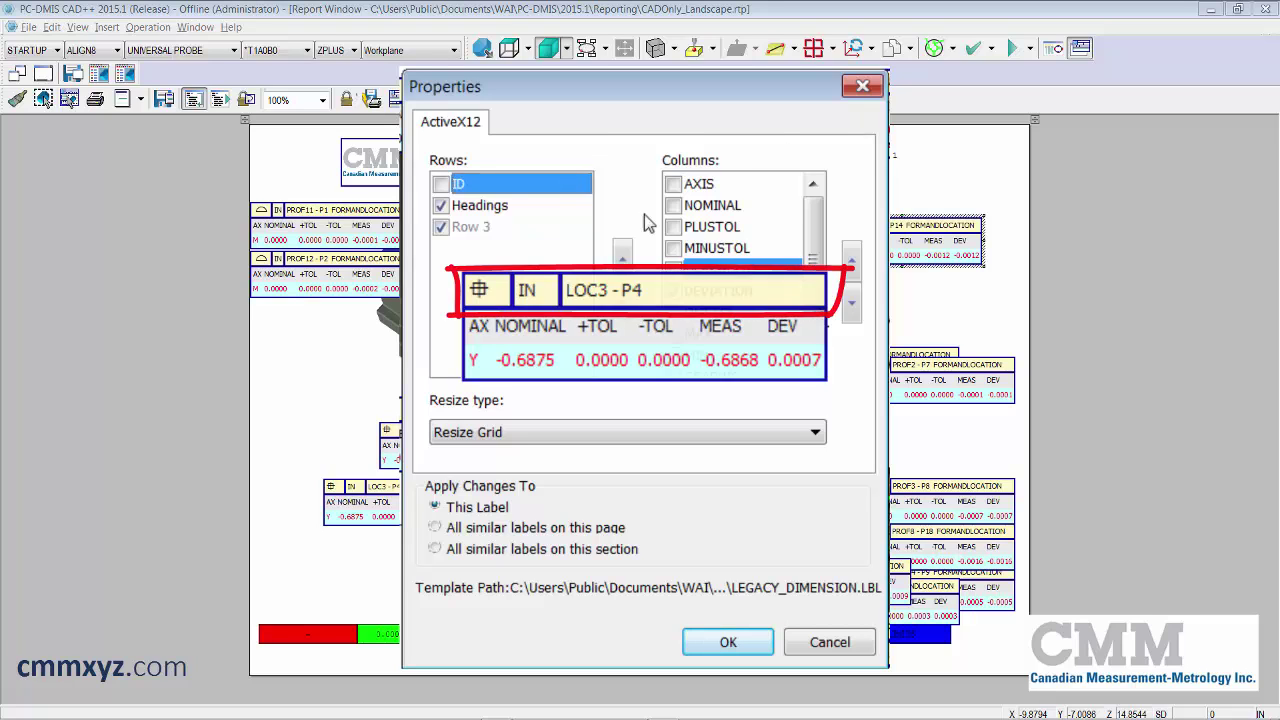
click(436, 527)
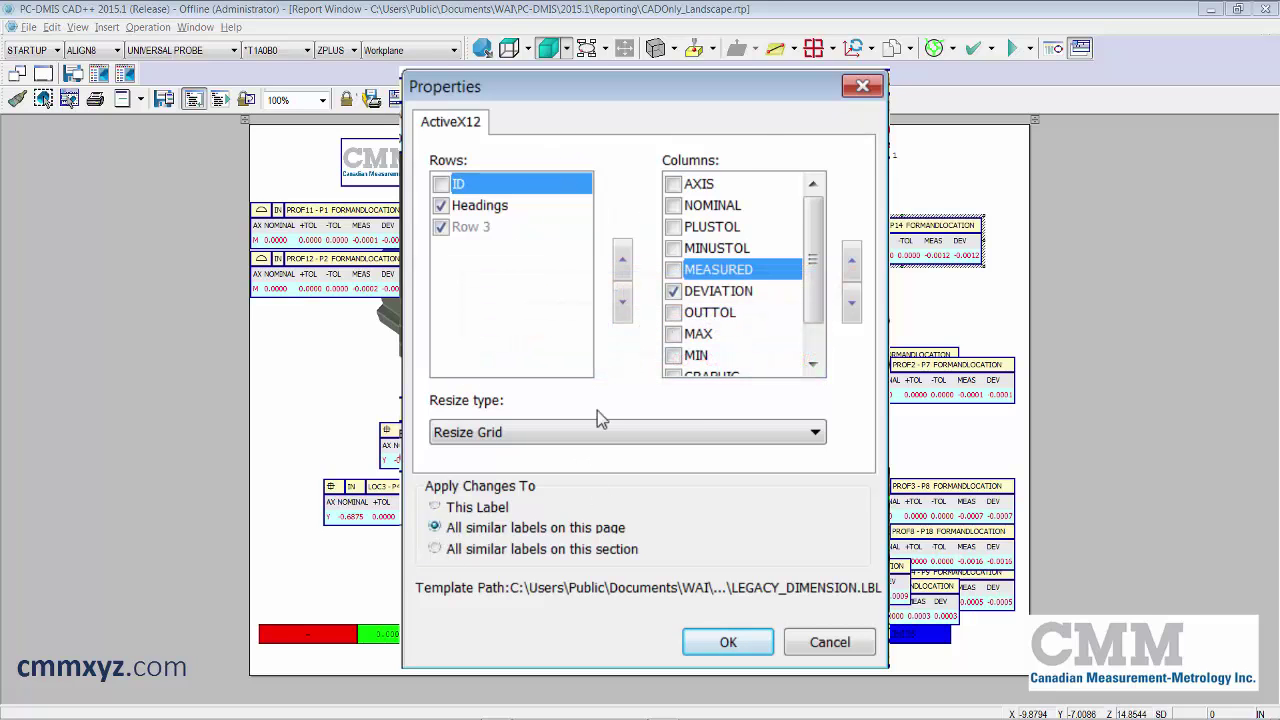
click(728, 641)
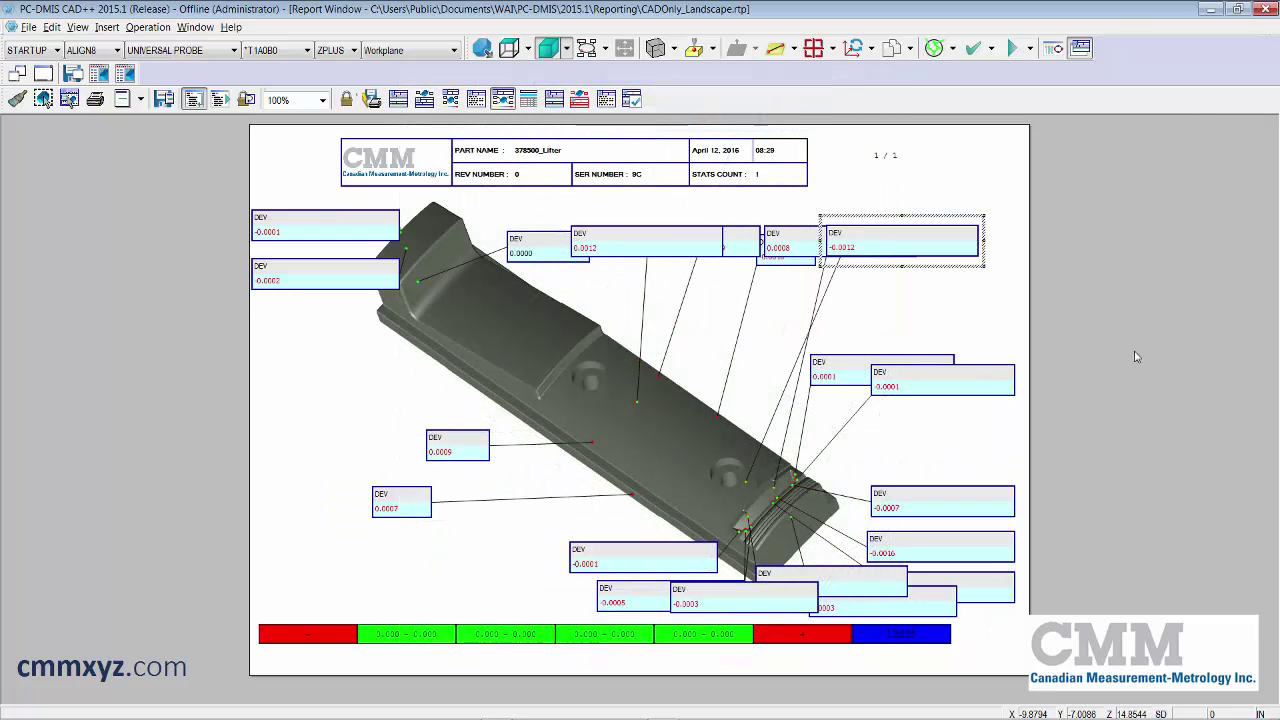
Nudge the top-right -0.0012 DEV label slightly to the right, then deselect it.
click(1105, 273)
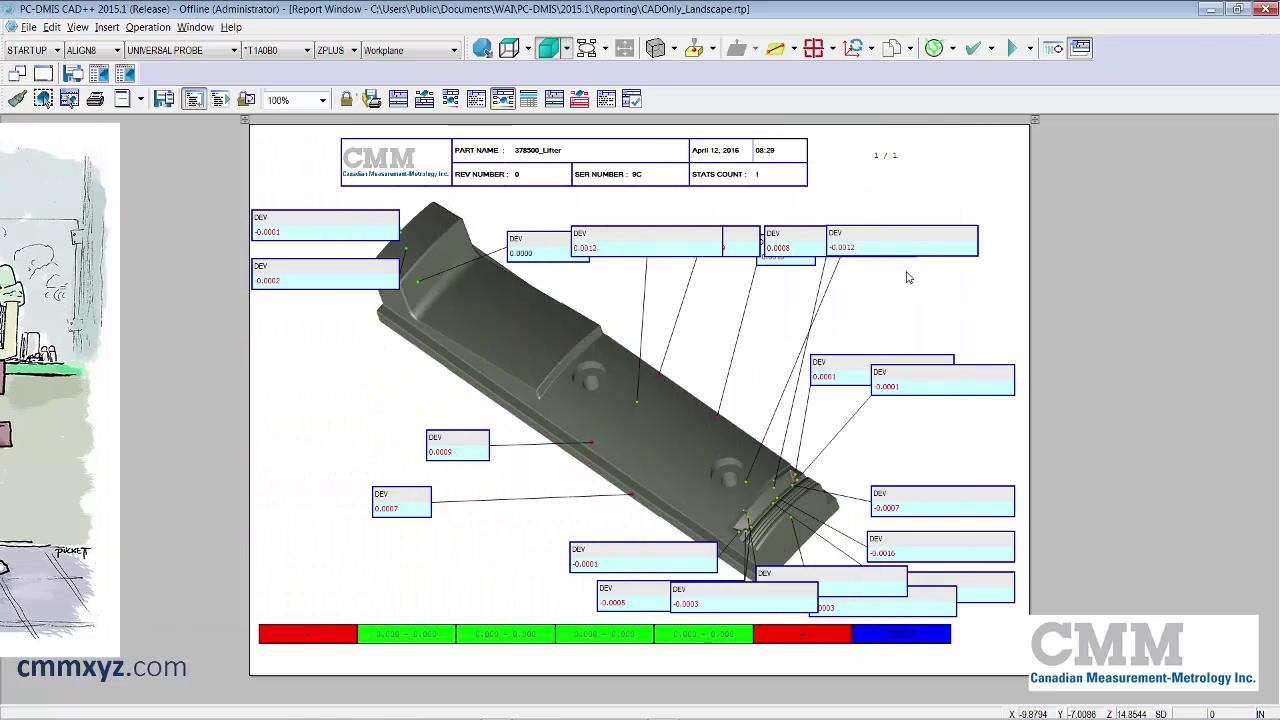
click(927, 247)
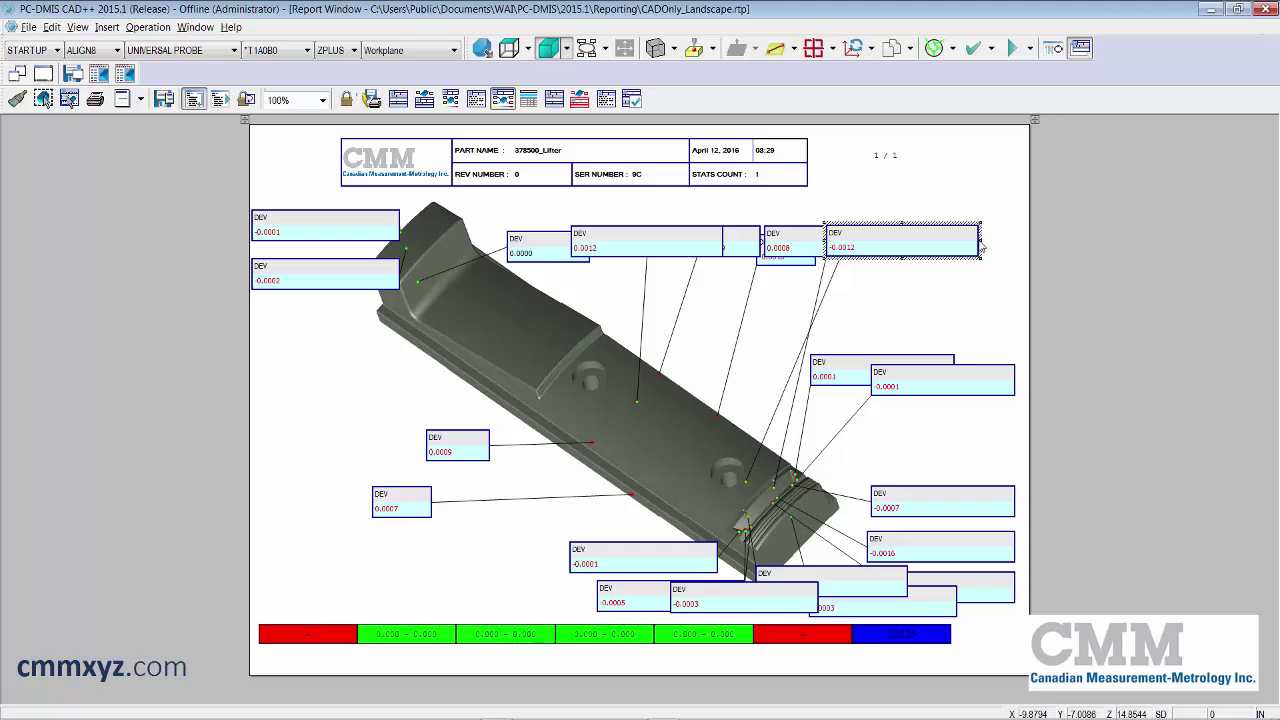
drag(981, 248, 908, 240)
click(943, 295)
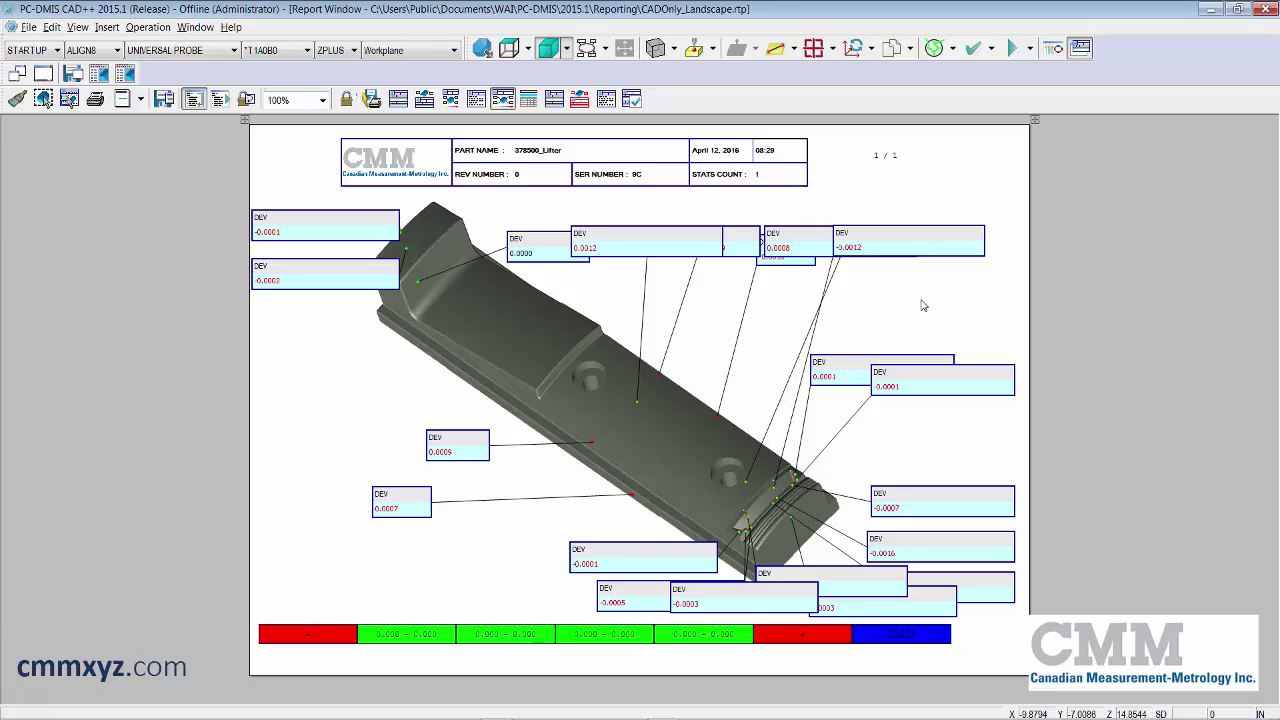
Re-enable ID plus AXIS, NOMINAL, PLUSTOL, MINUSTOL, MEASURED and OUTTOL on all similar labels.
right_click(915, 245)
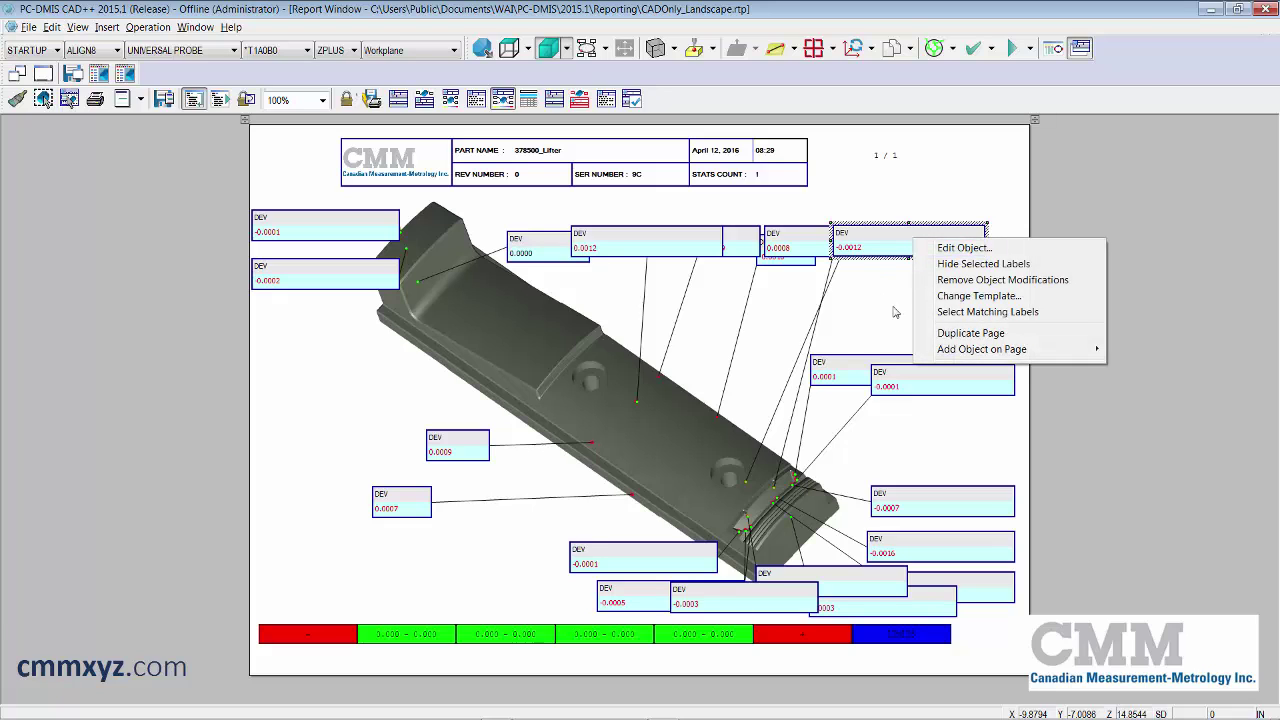
click(960, 248)
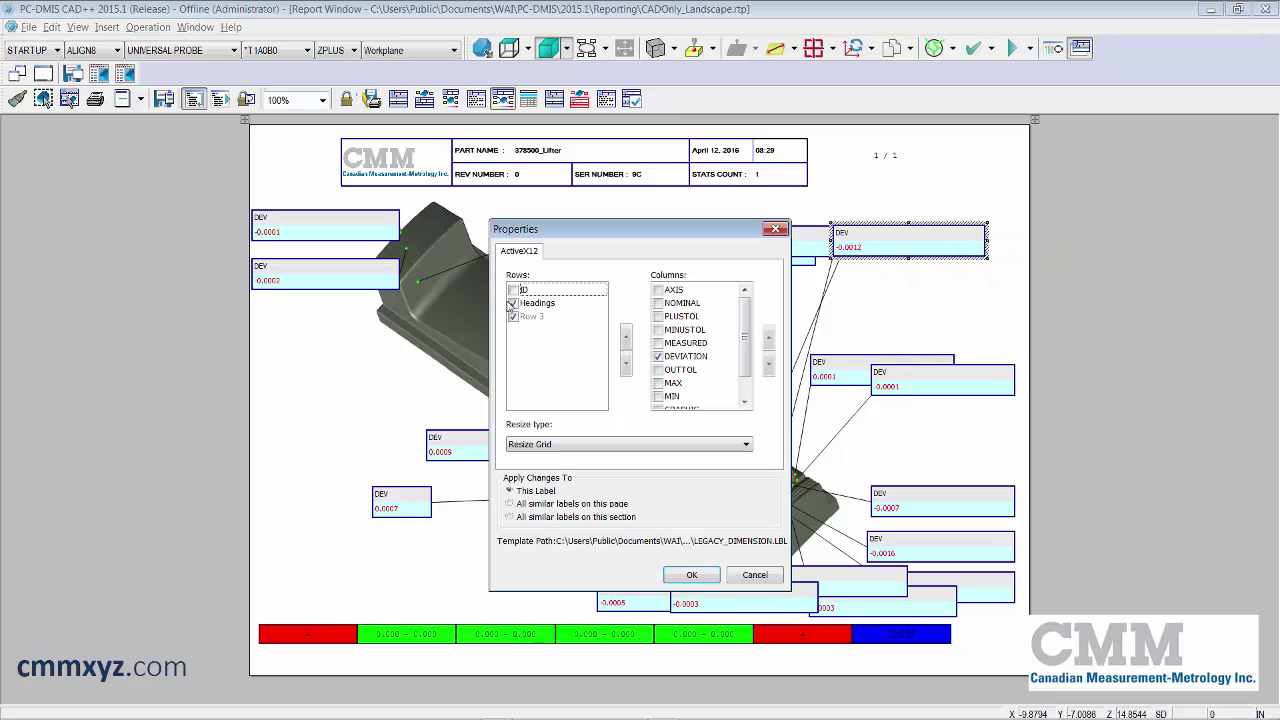
click(566, 291)
click(658, 289)
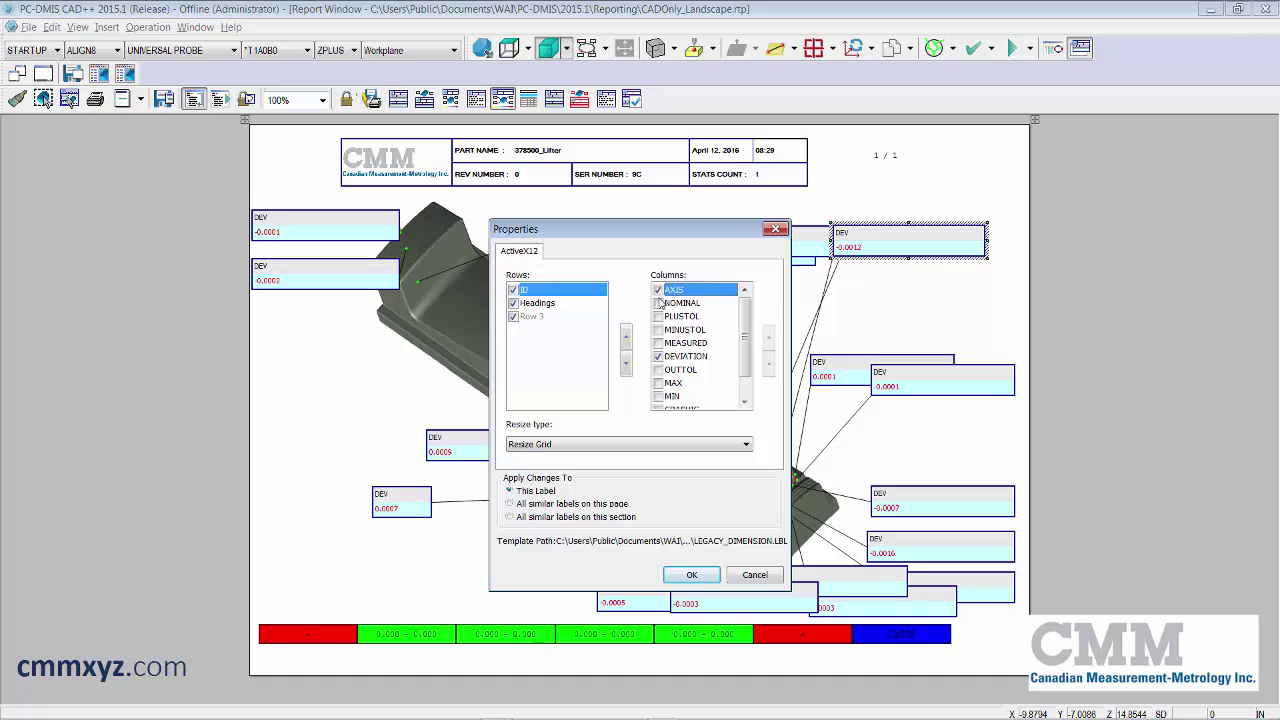
click(658, 302)
click(658, 316)
click(658, 330)
click(658, 343)
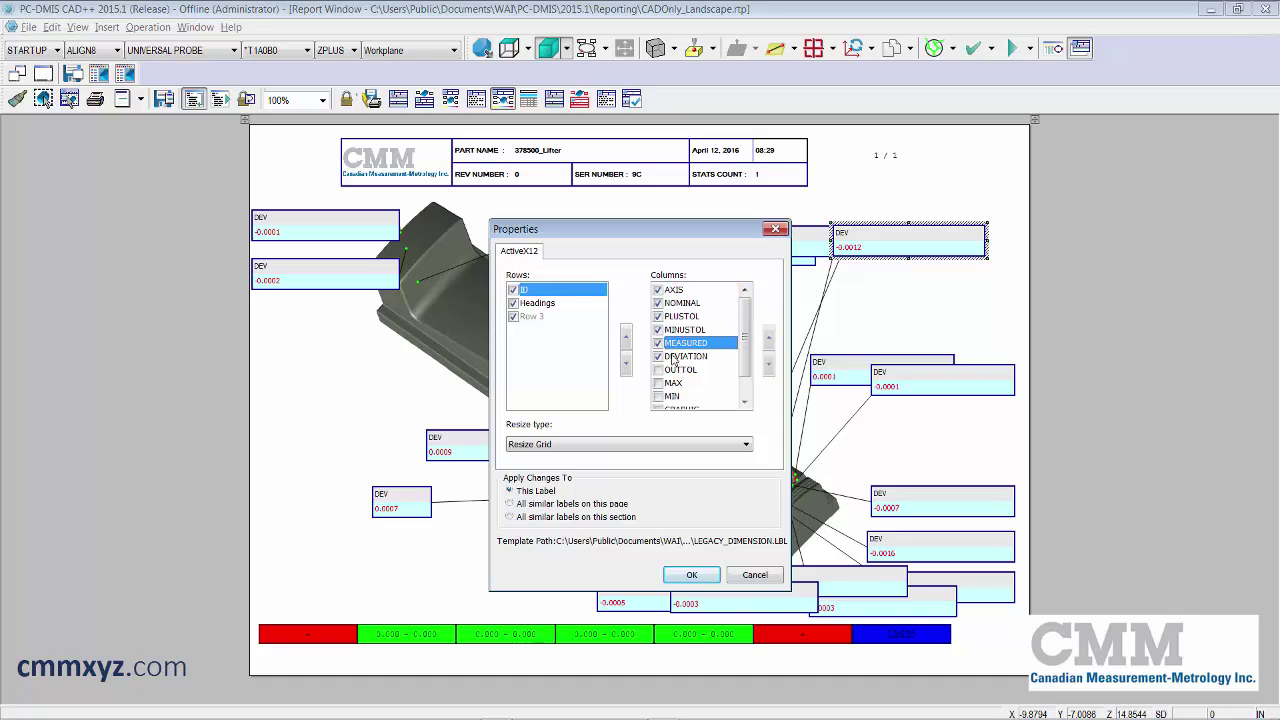
click(658, 369)
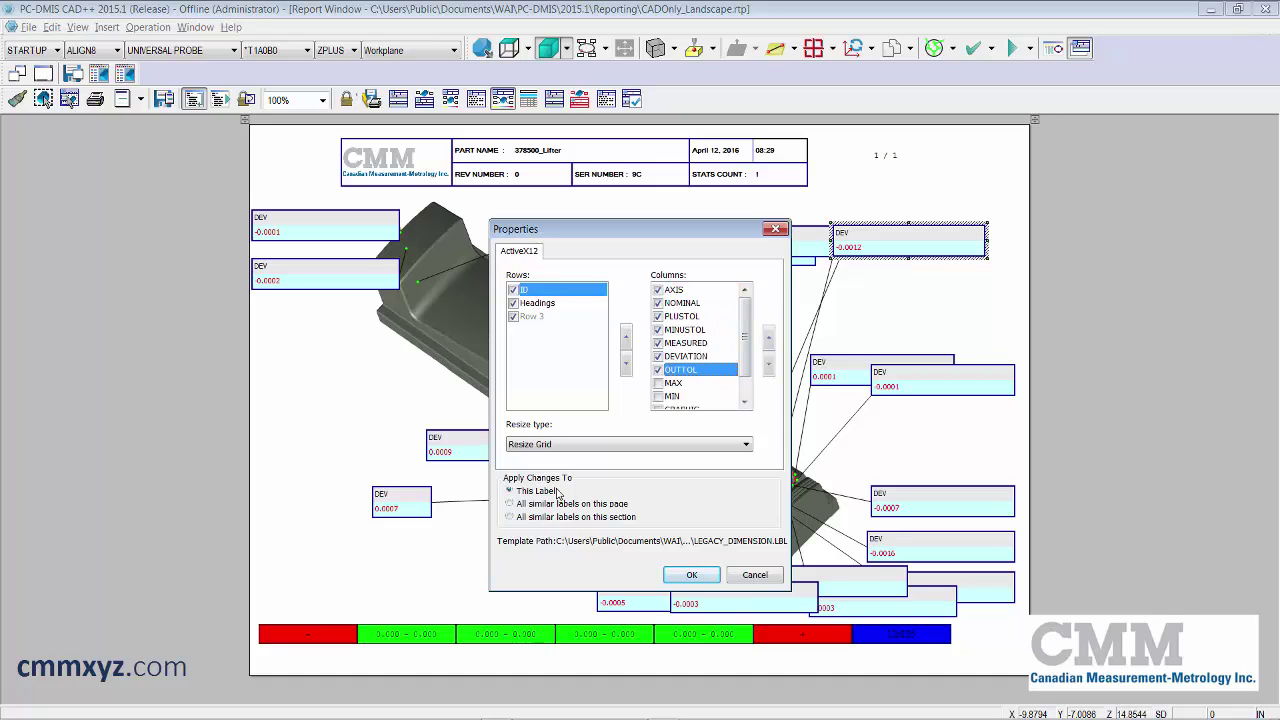
click(509, 503)
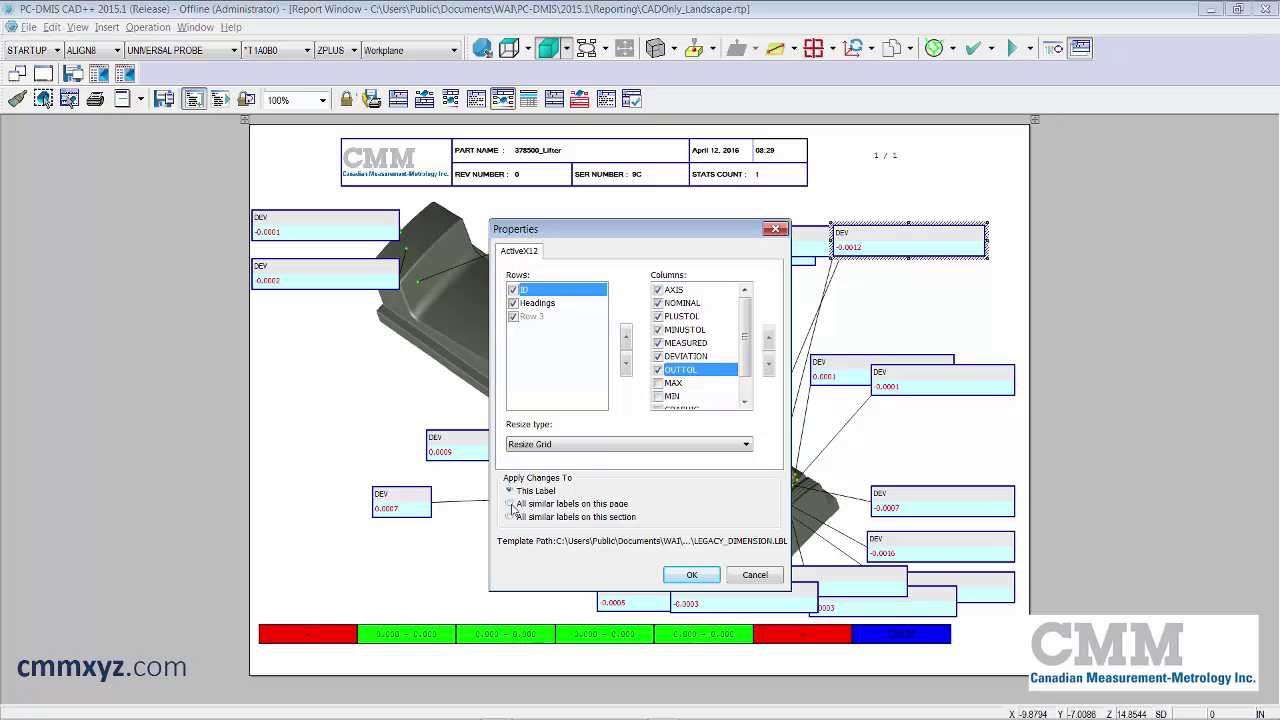
click(688, 575)
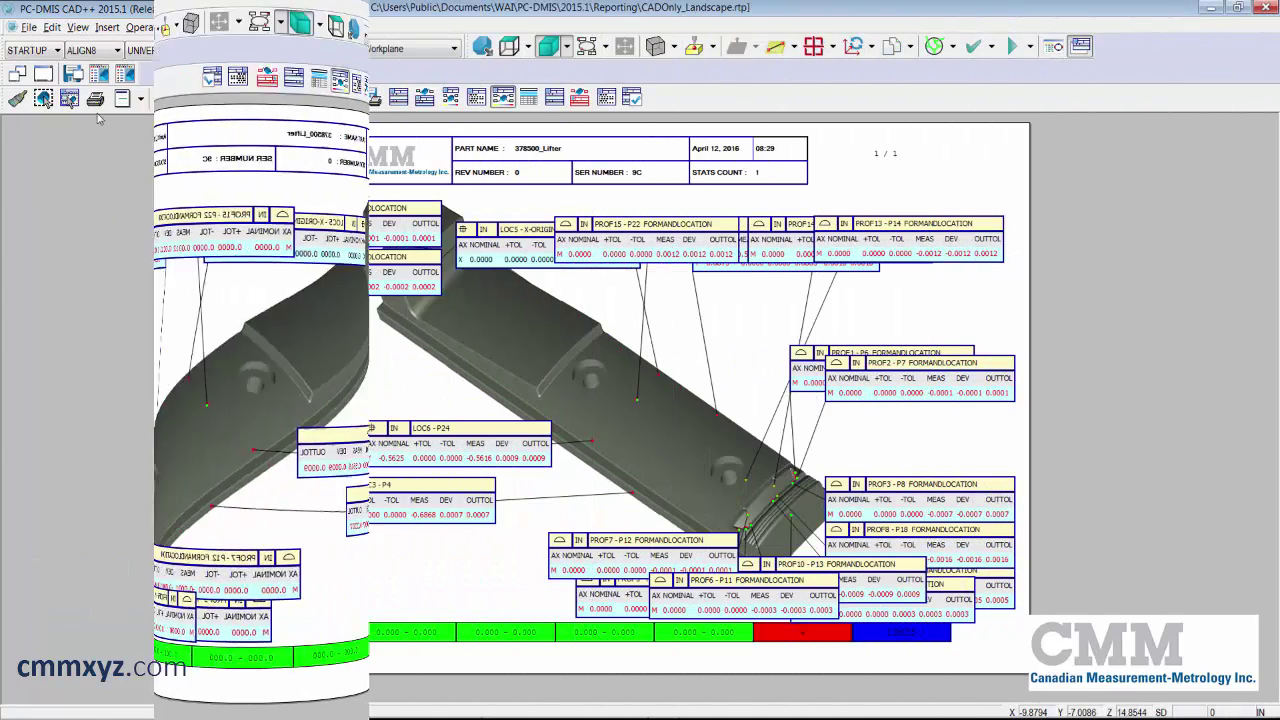
Open LEGACY_DIMENSION.LBL for editing via File > Reporting > Edit > Label Template.
click(29, 27)
mouse_move(46, 170)
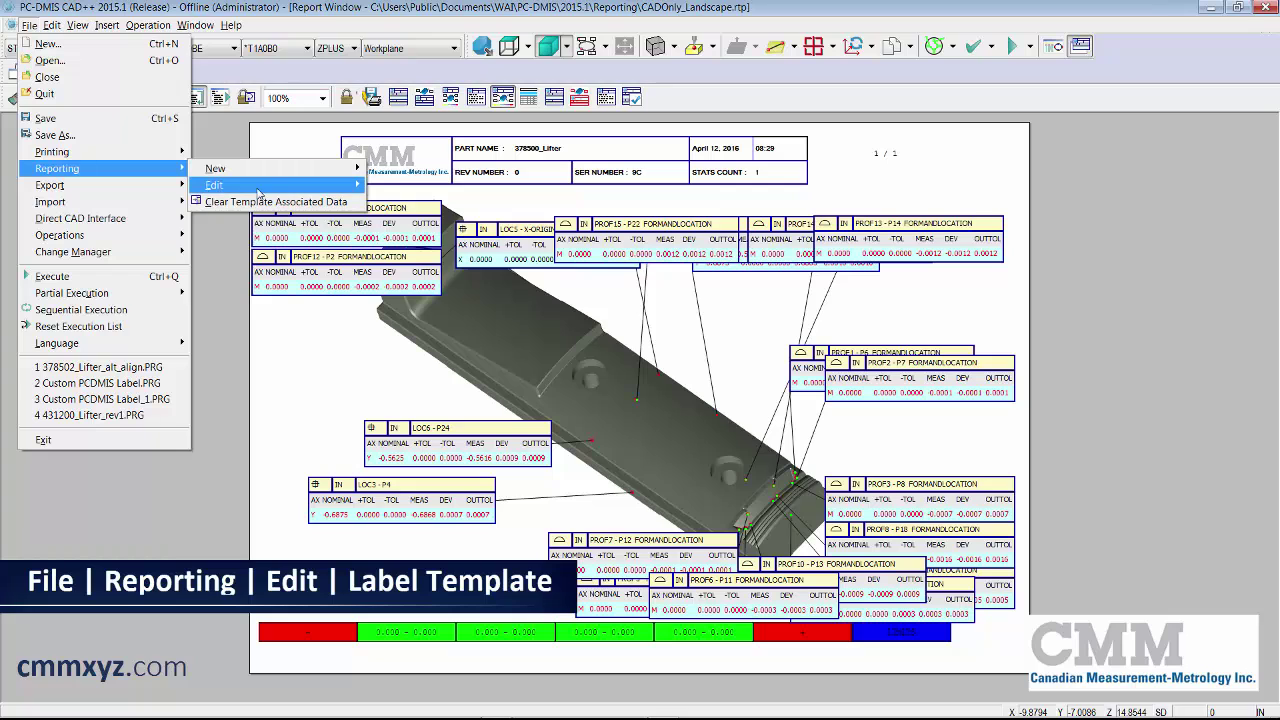
mouse_move(240, 185)
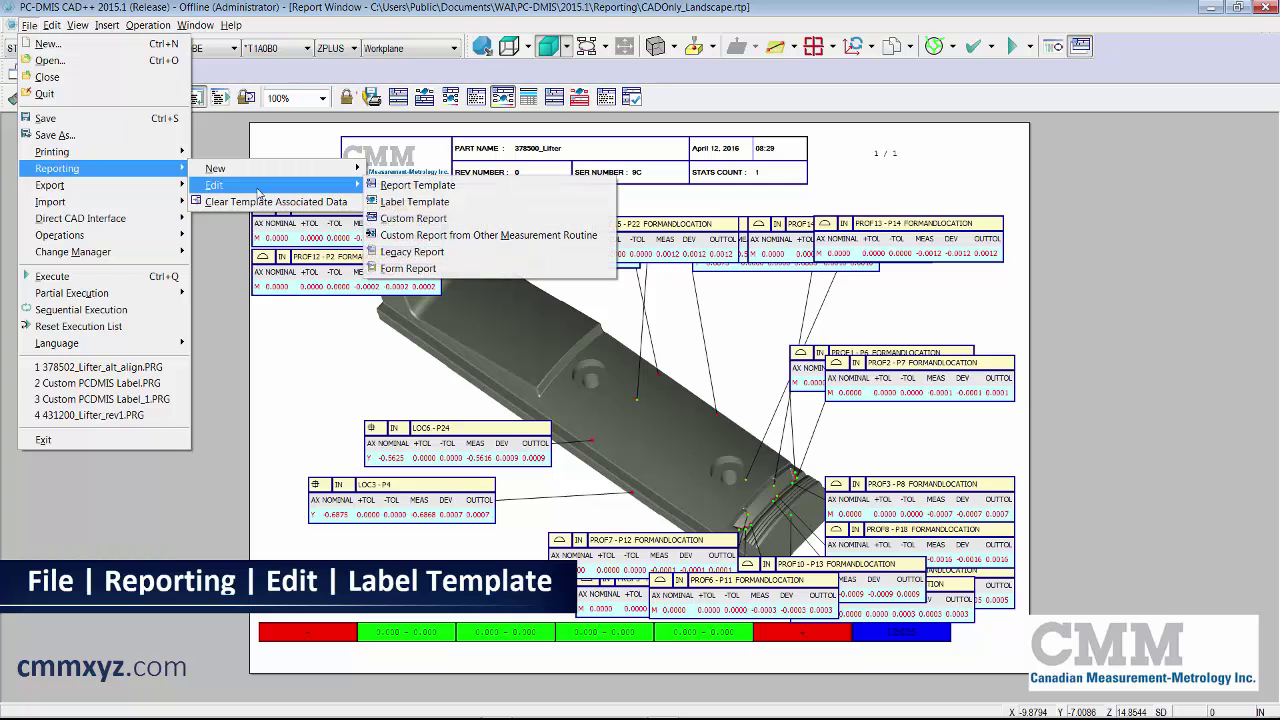
click(437, 203)
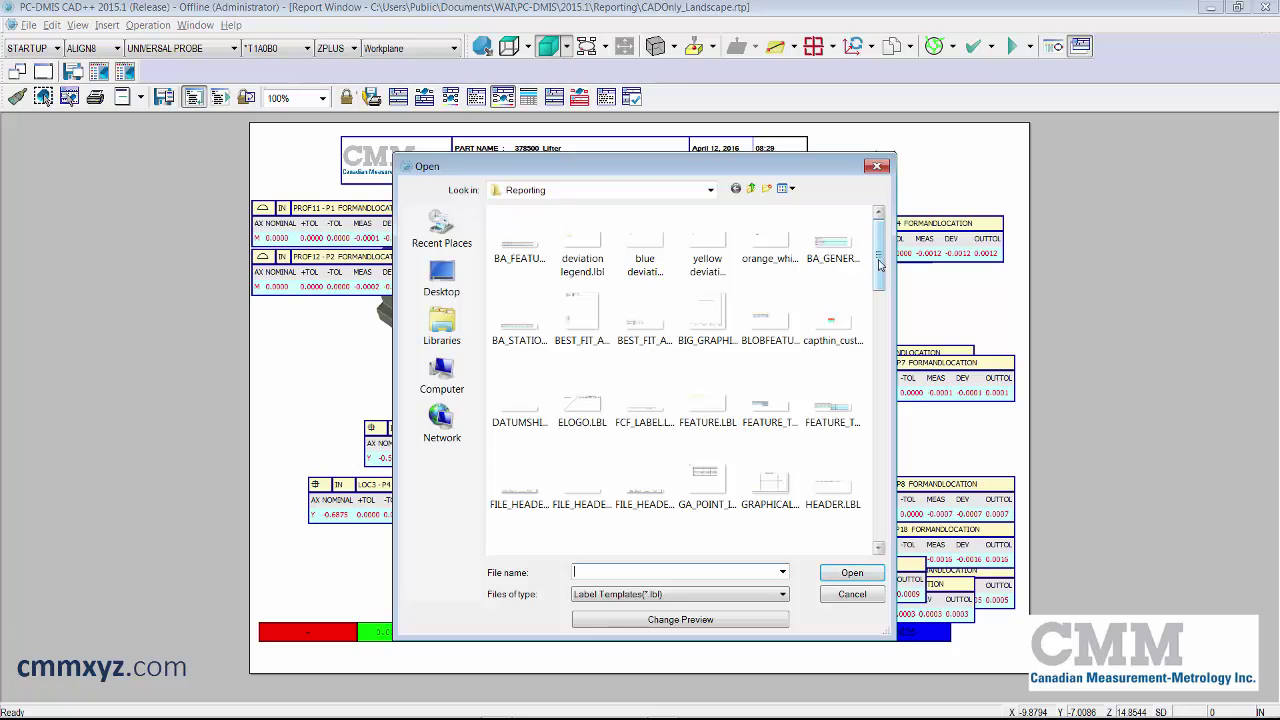
drag(888, 270, 887, 328)
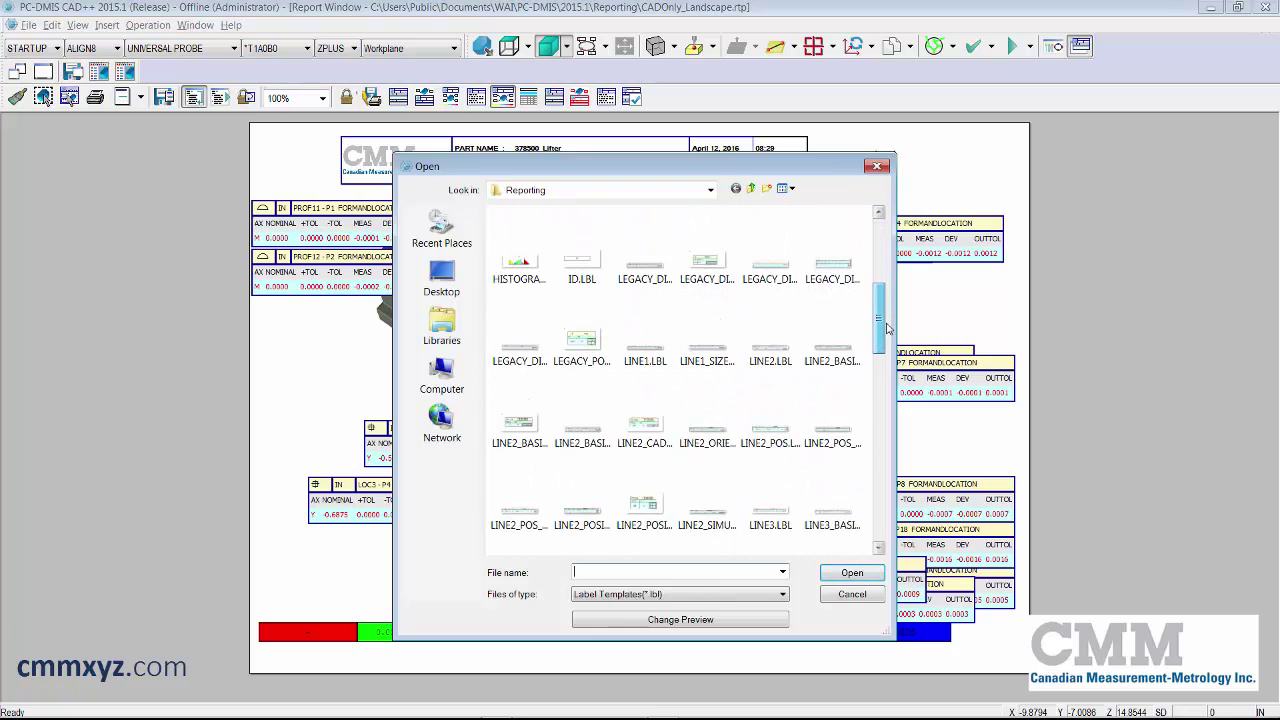
double_click(646, 265)
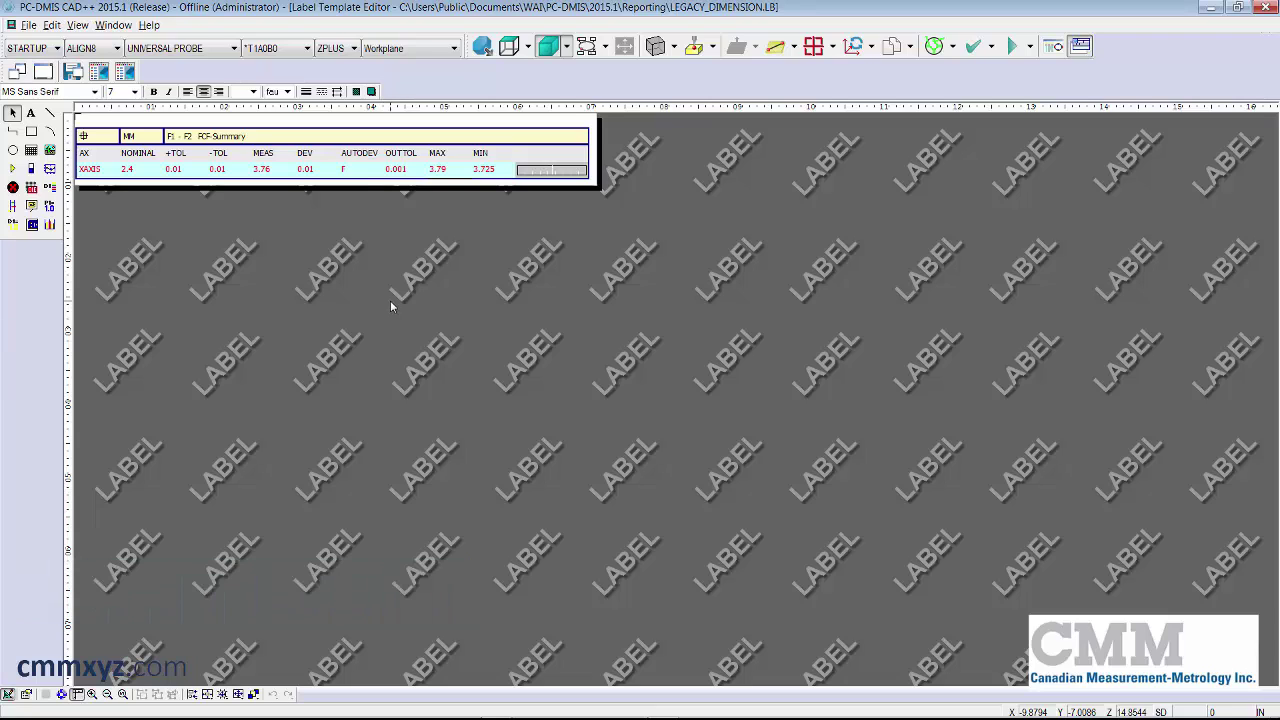
Create a blank label template via File > Reporting > New > Label Template.
click(29, 26)
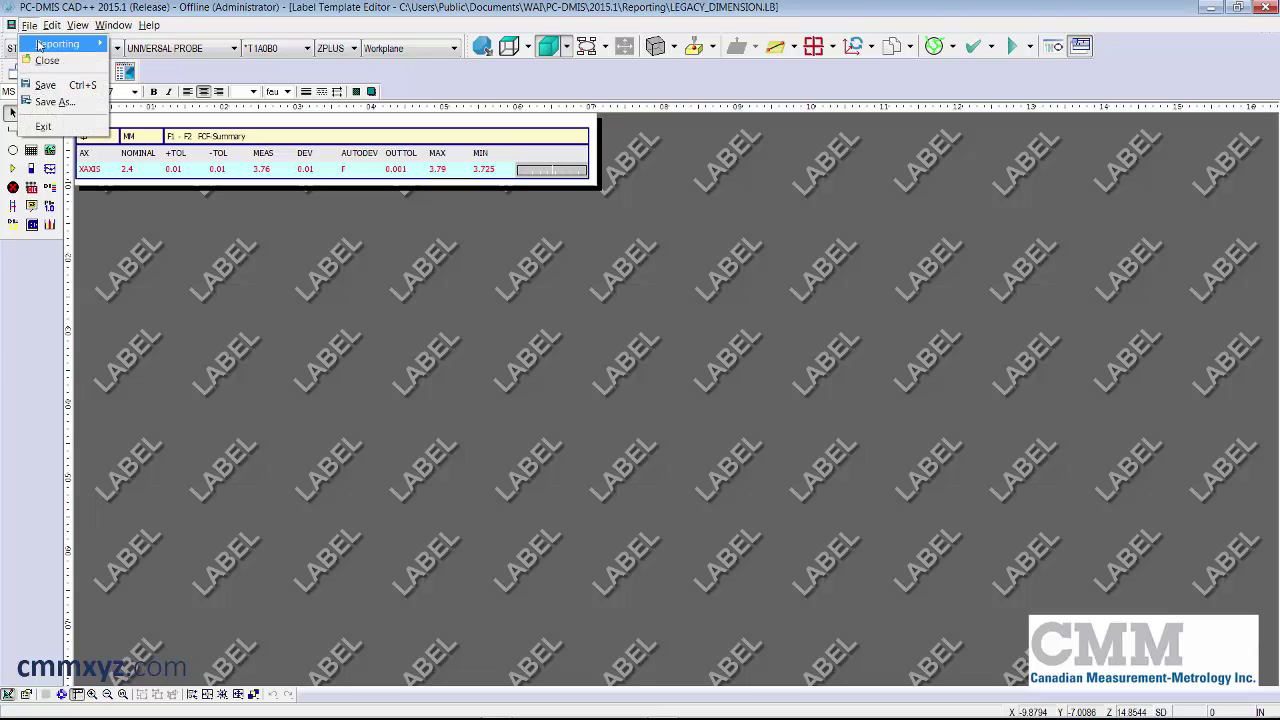
mouse_move(40, 48)
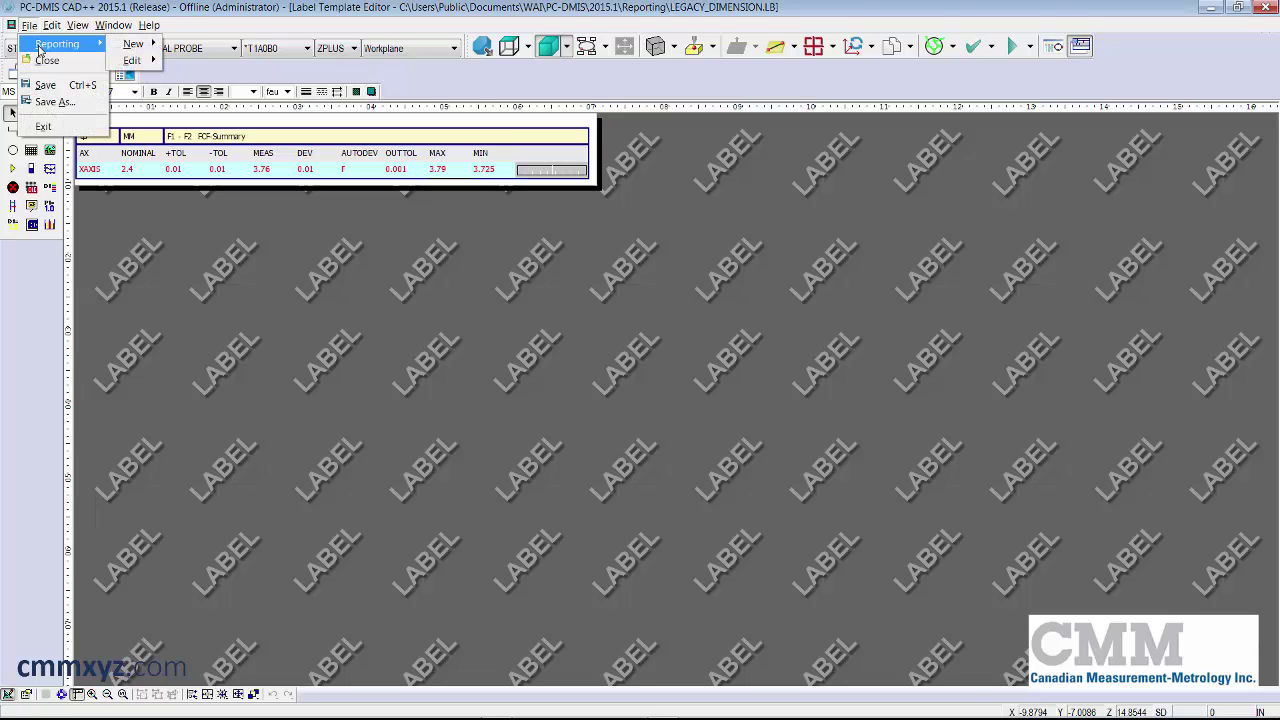
mouse_move(135, 45)
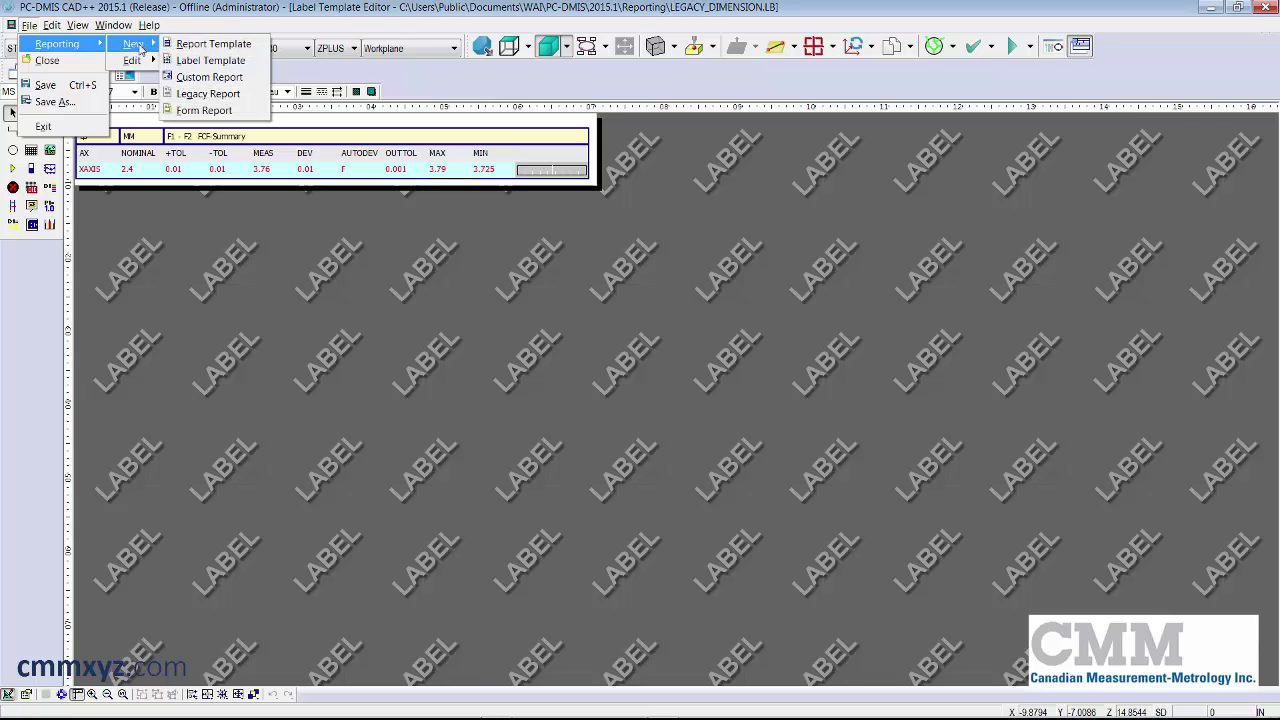
click(230, 62)
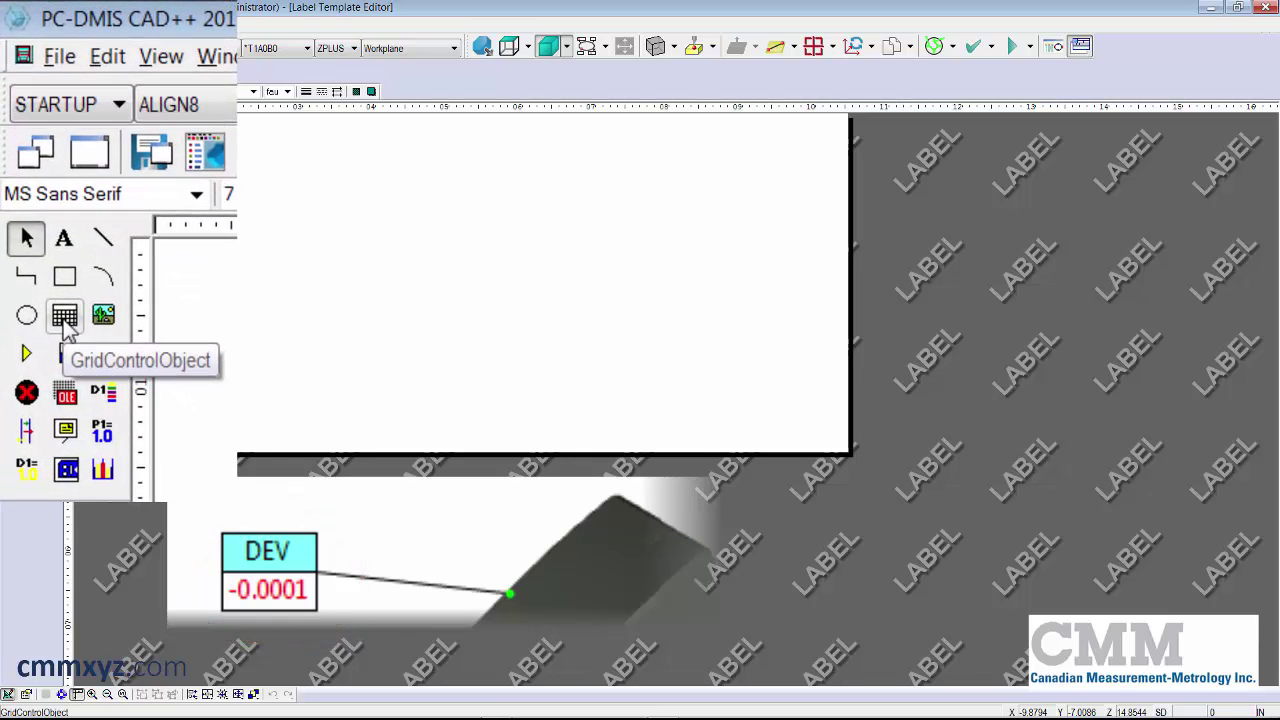
Draw a grid object on the blank label canvas and widen its Properties pane.
click(64, 320)
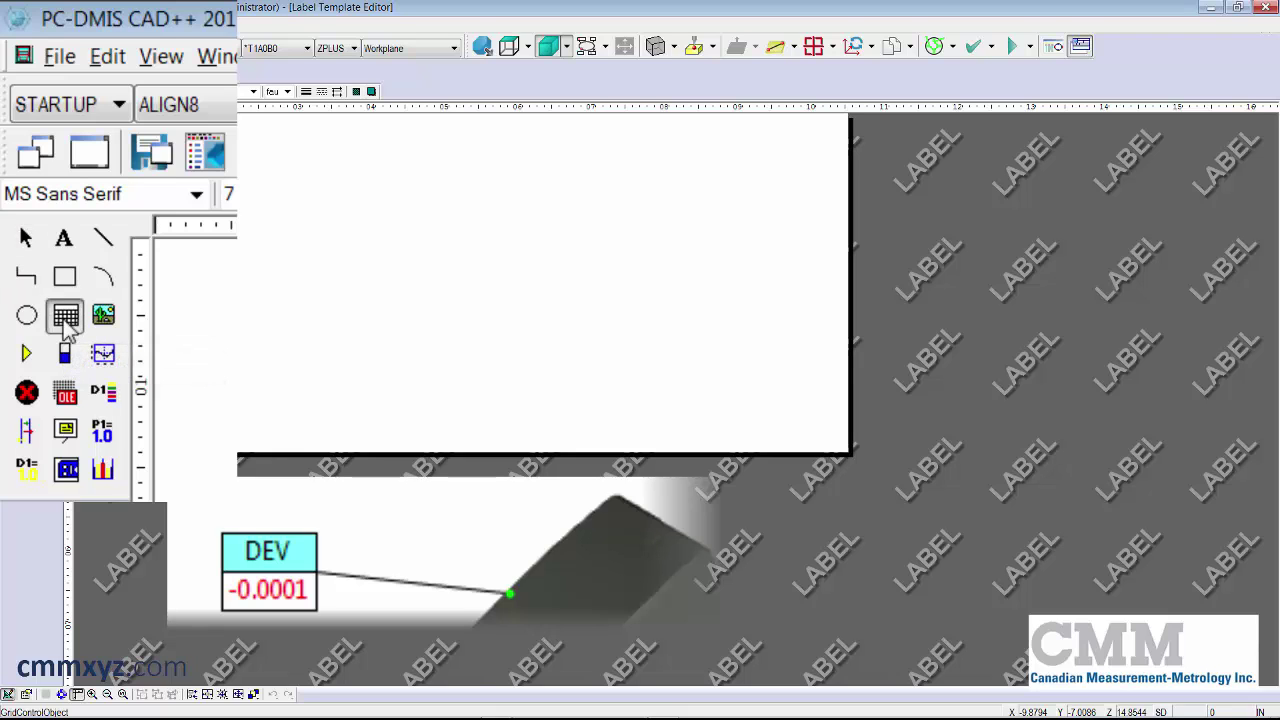
drag(172, 178, 576, 386)
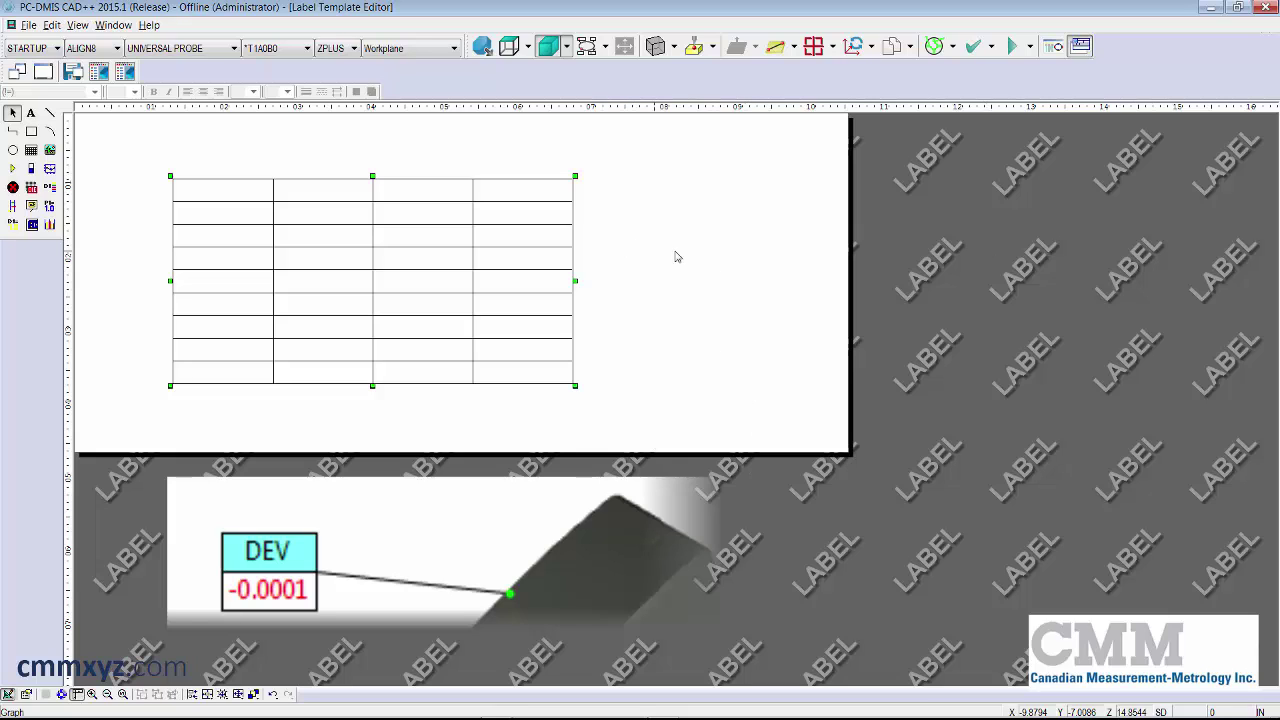
double_click(332, 235)
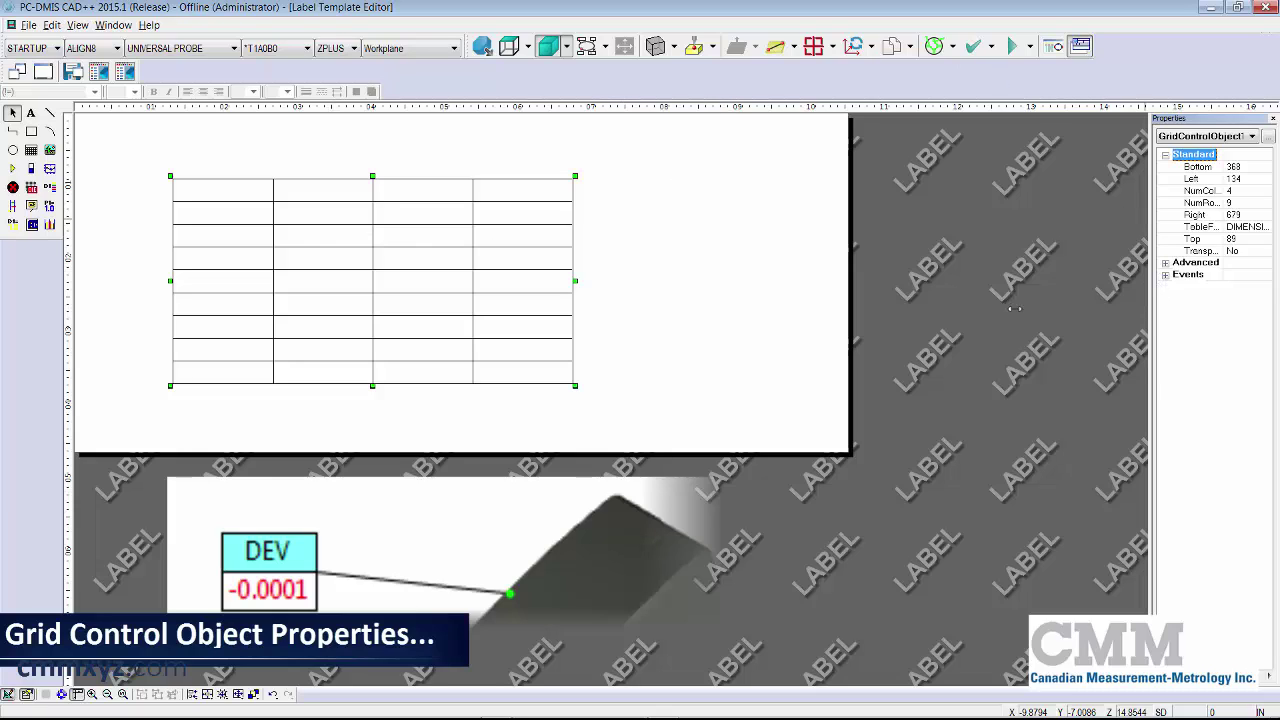
drag(1150, 309, 1015, 309)
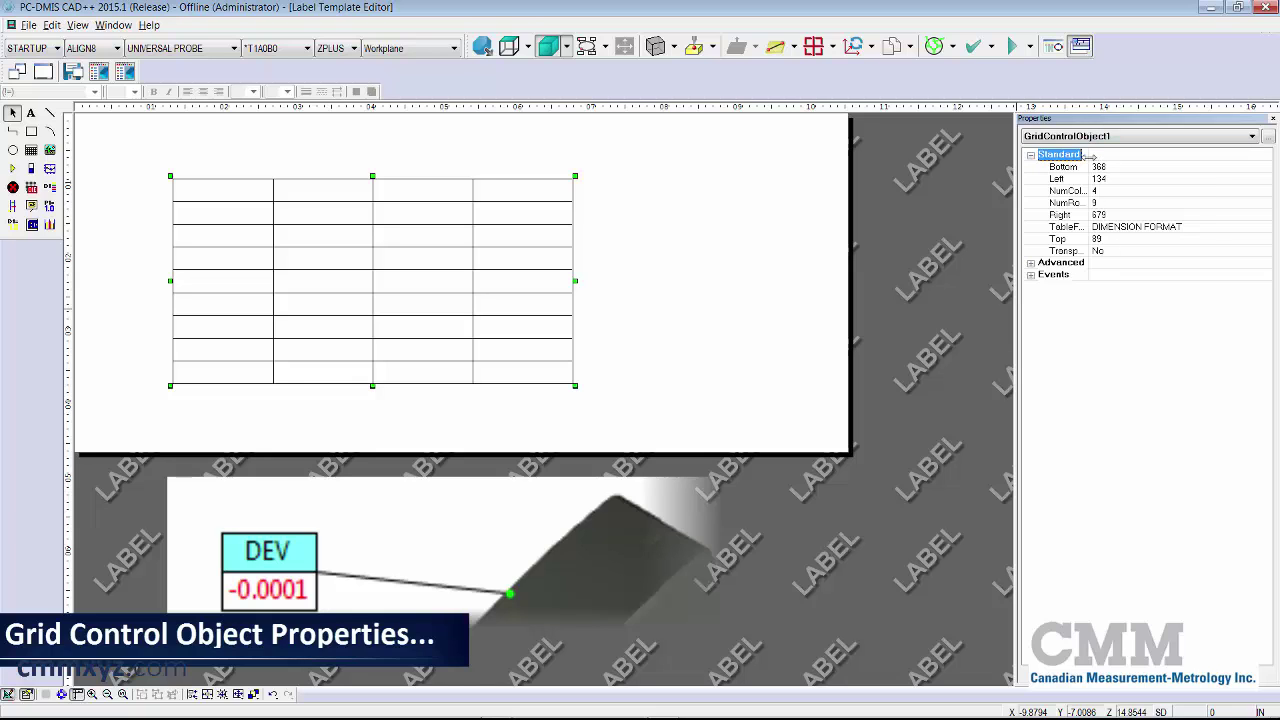
drag(1090, 158, 1126, 160)
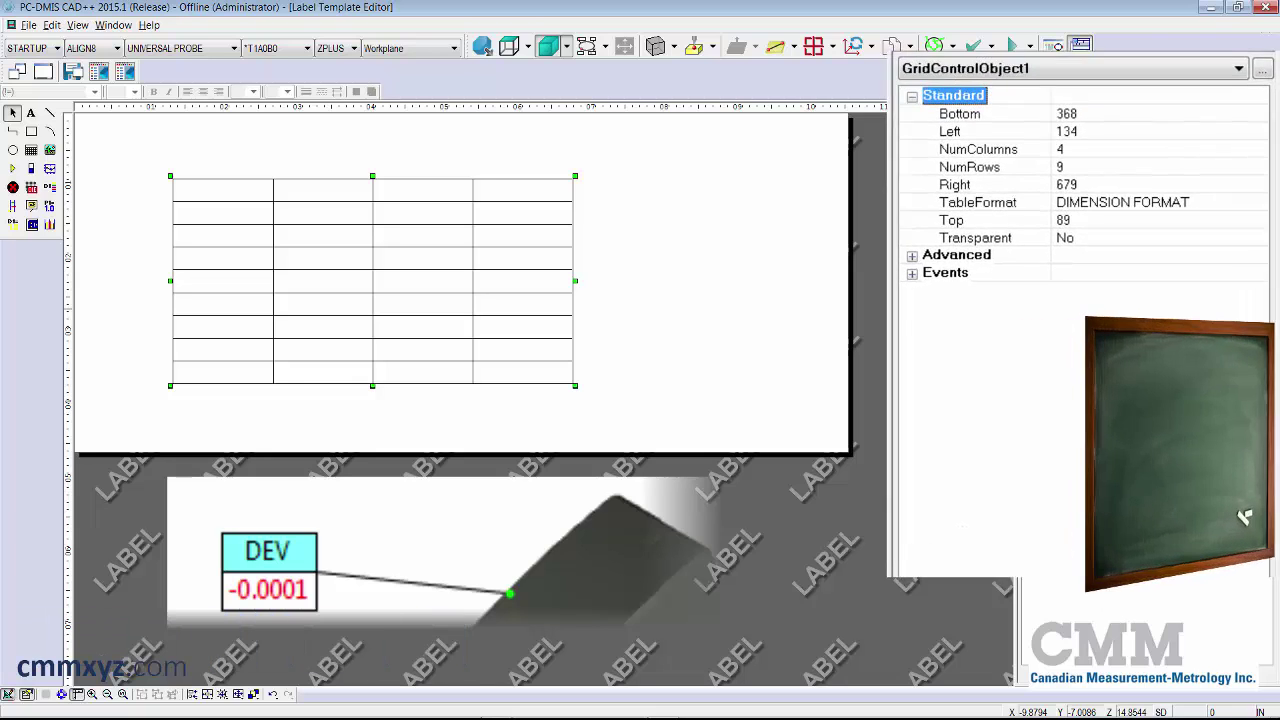
Set the grid's NumColumns to 1 and NumRows to 2.
click(1043, 120)
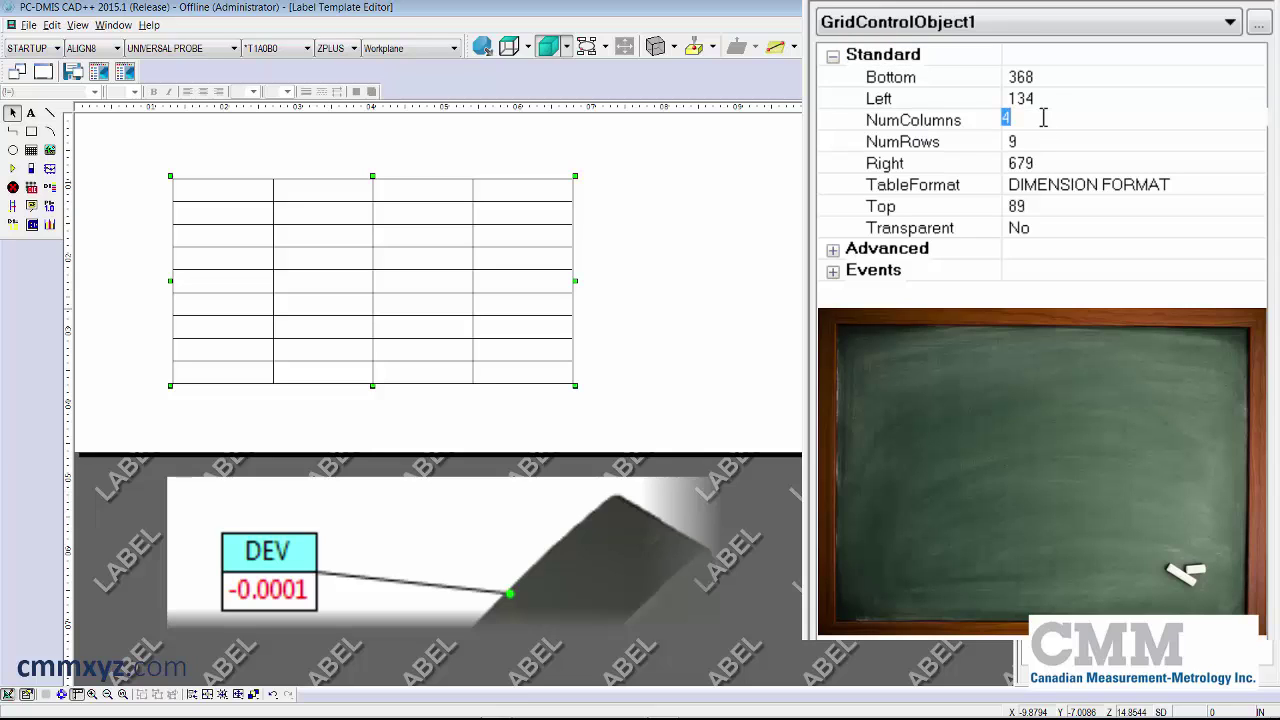
text(1)
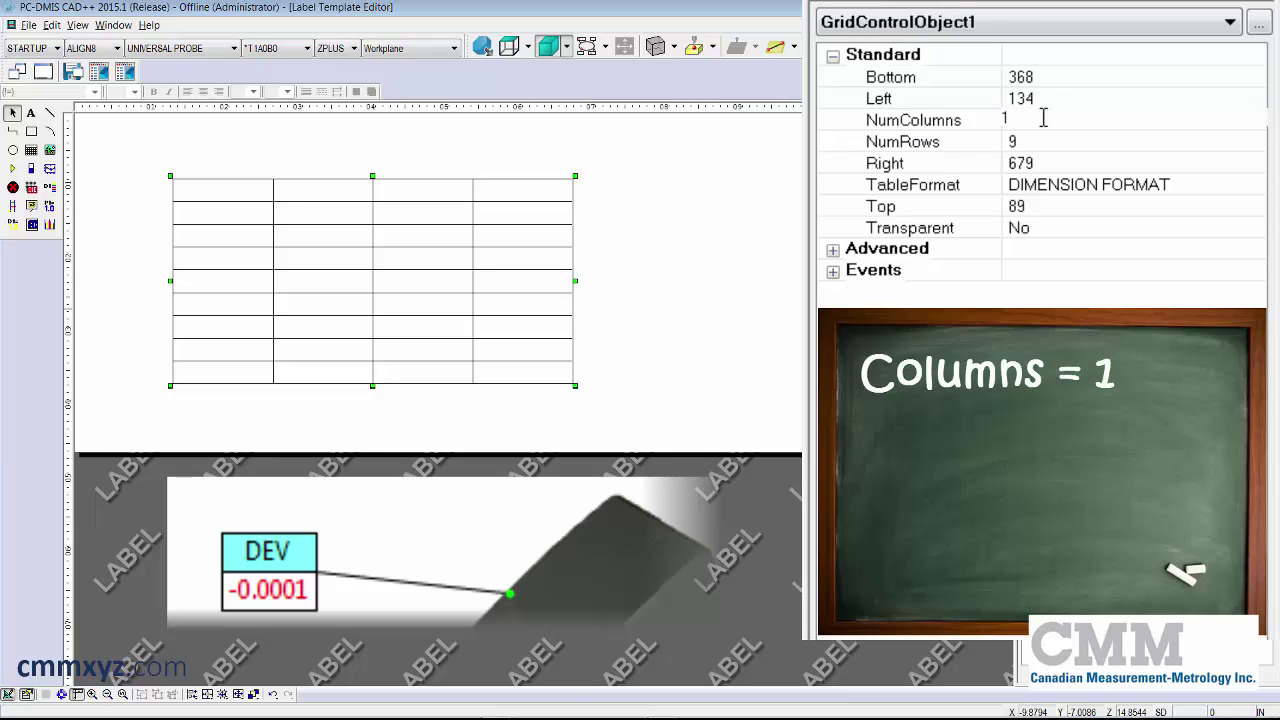
key(Tab)
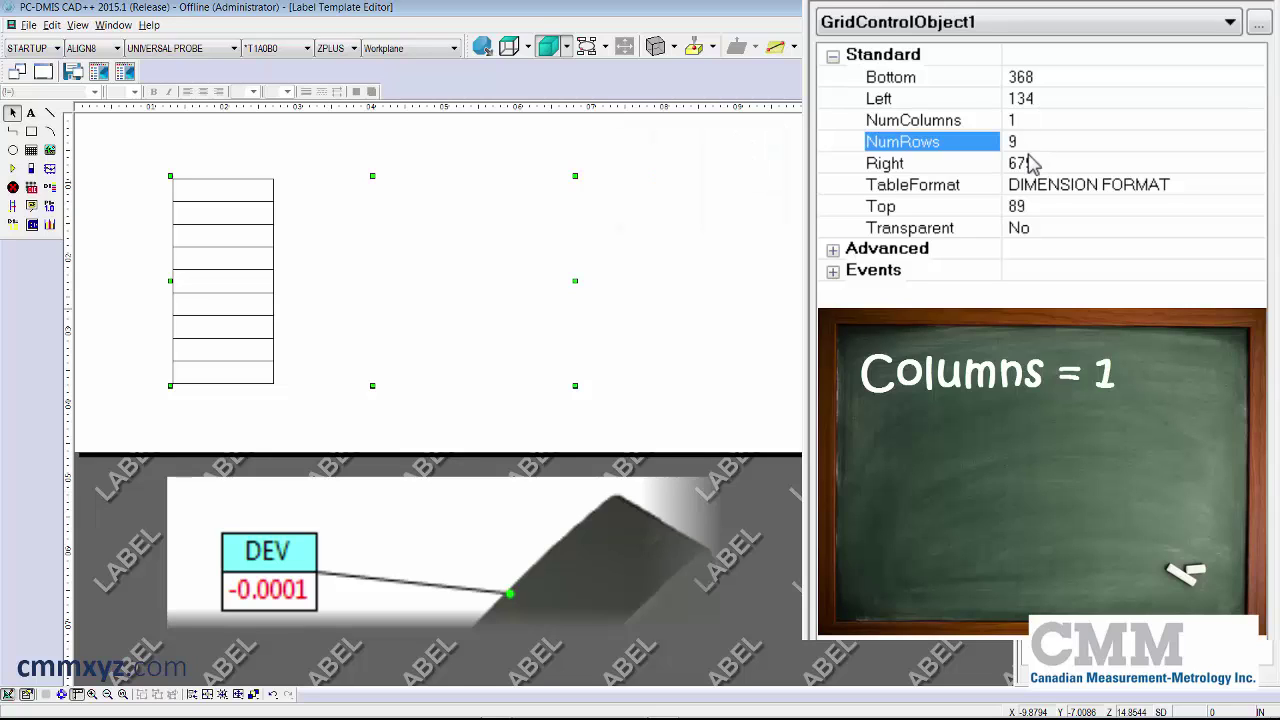
click(1023, 143)
text(2)
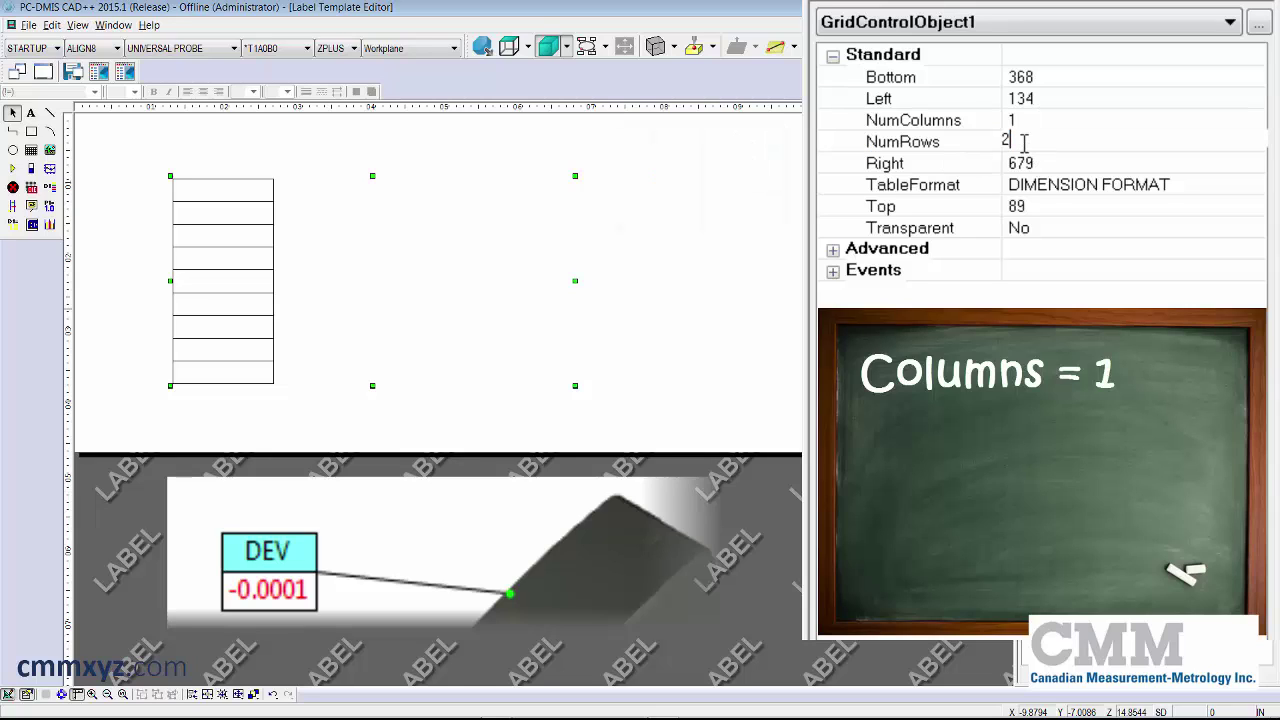
key(Tab)
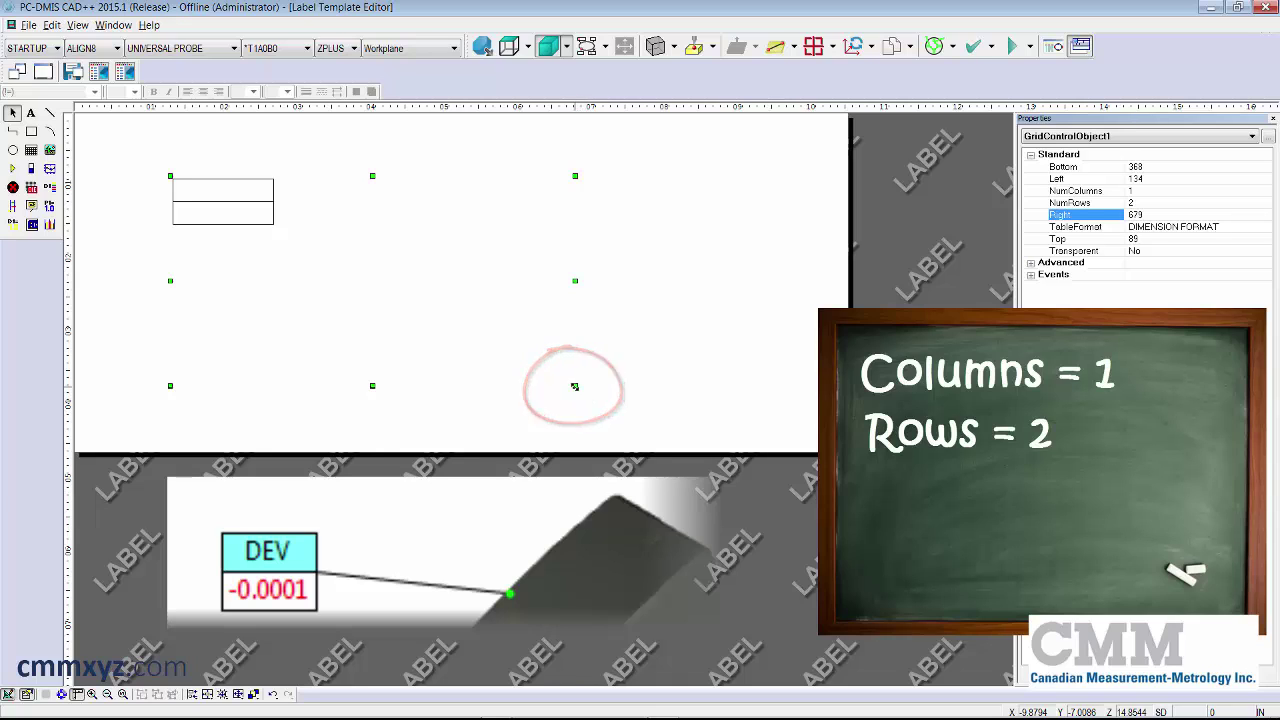
Shrink the grid toward the top-left to Right 309, Bottom 135, and reselect it.
mouse_move(576, 386)
mouse_down()
mouse_move(568, 370)
mouse_move(389, 290)
mouse_move(303, 213)
mouse_up()
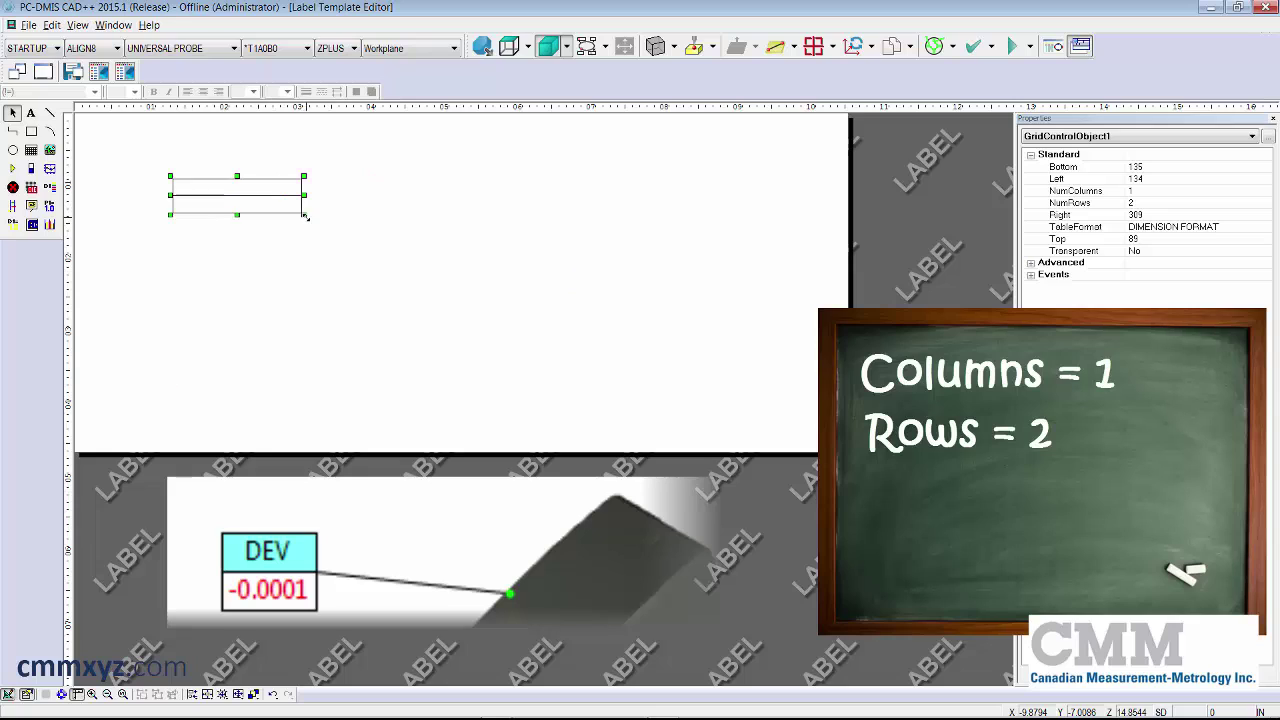
click(345, 229)
click(271, 201)
Shorten the grid slightly to fit its two rows and reselect it.
double_click(236, 187)
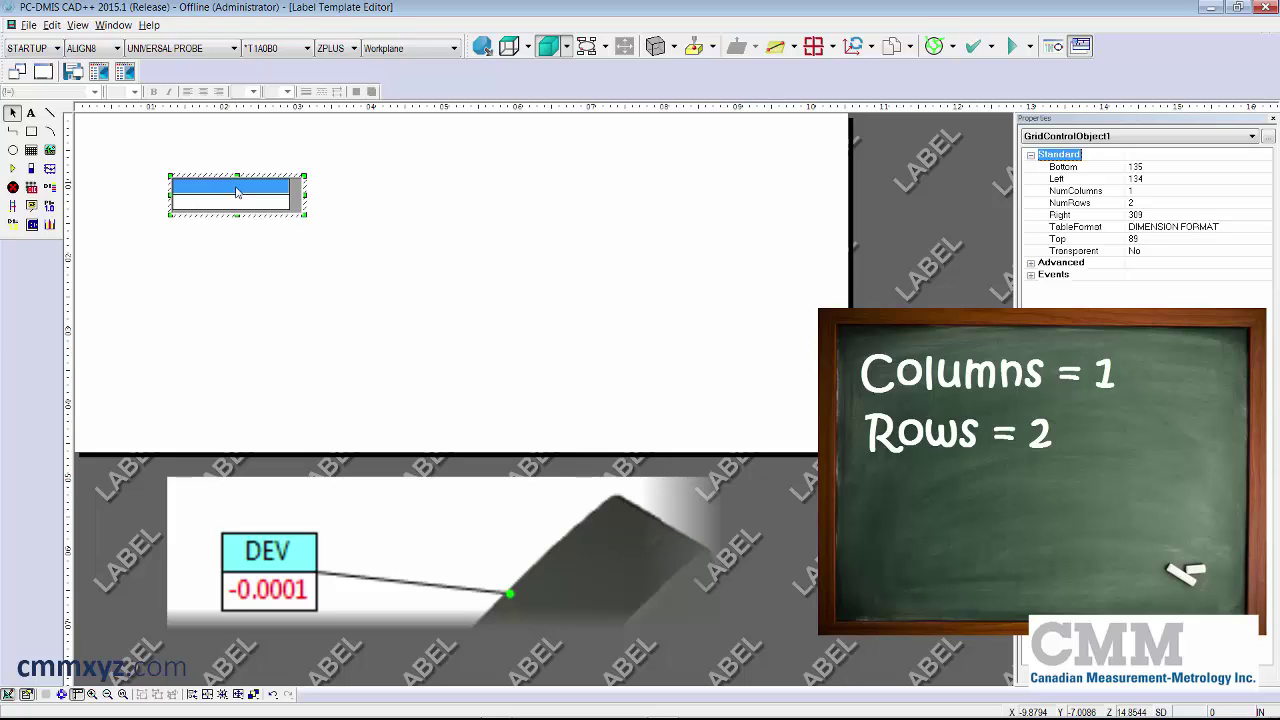
double_click(236, 190)
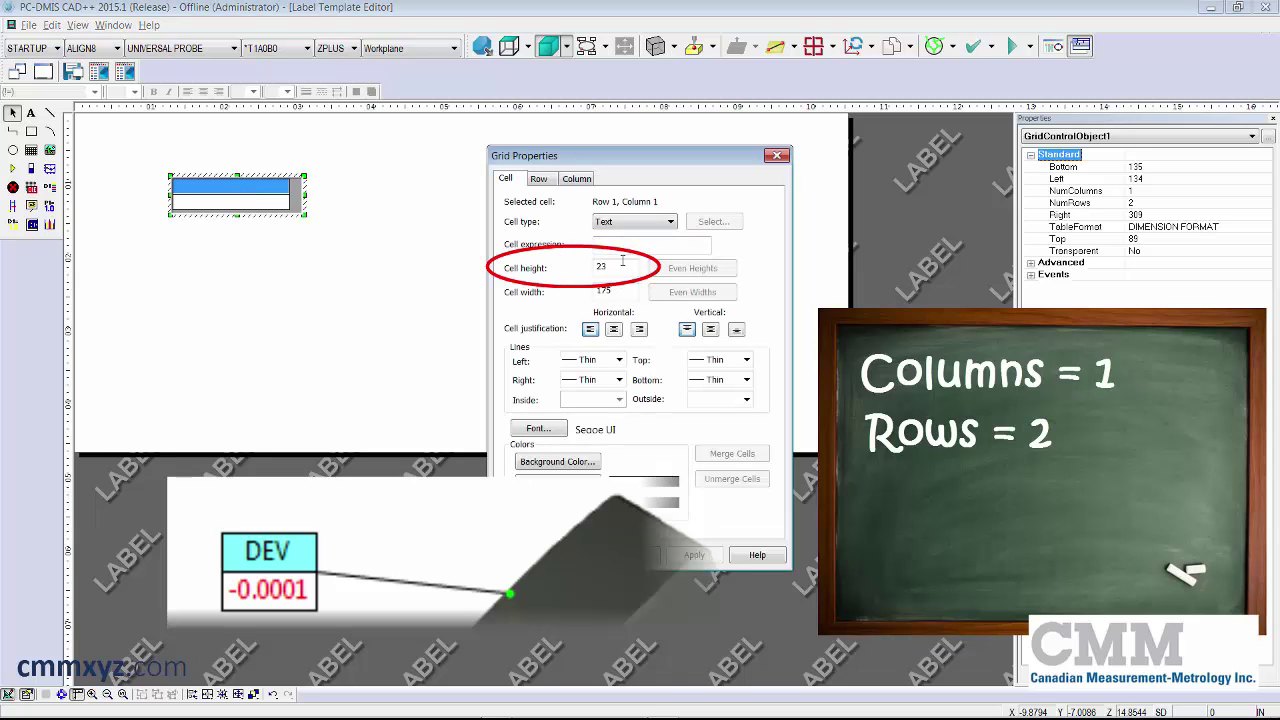
key(Escape)
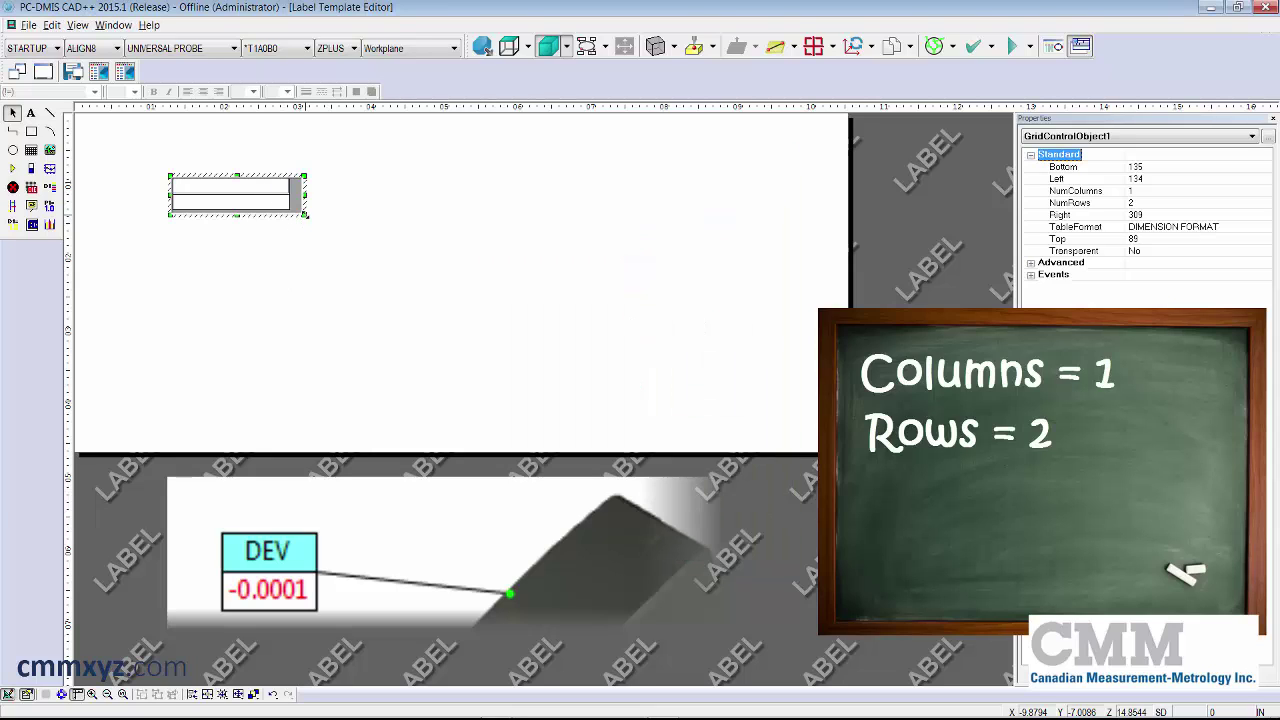
drag(305, 214, 303, 208)
click(263, 233)
click(227, 183)
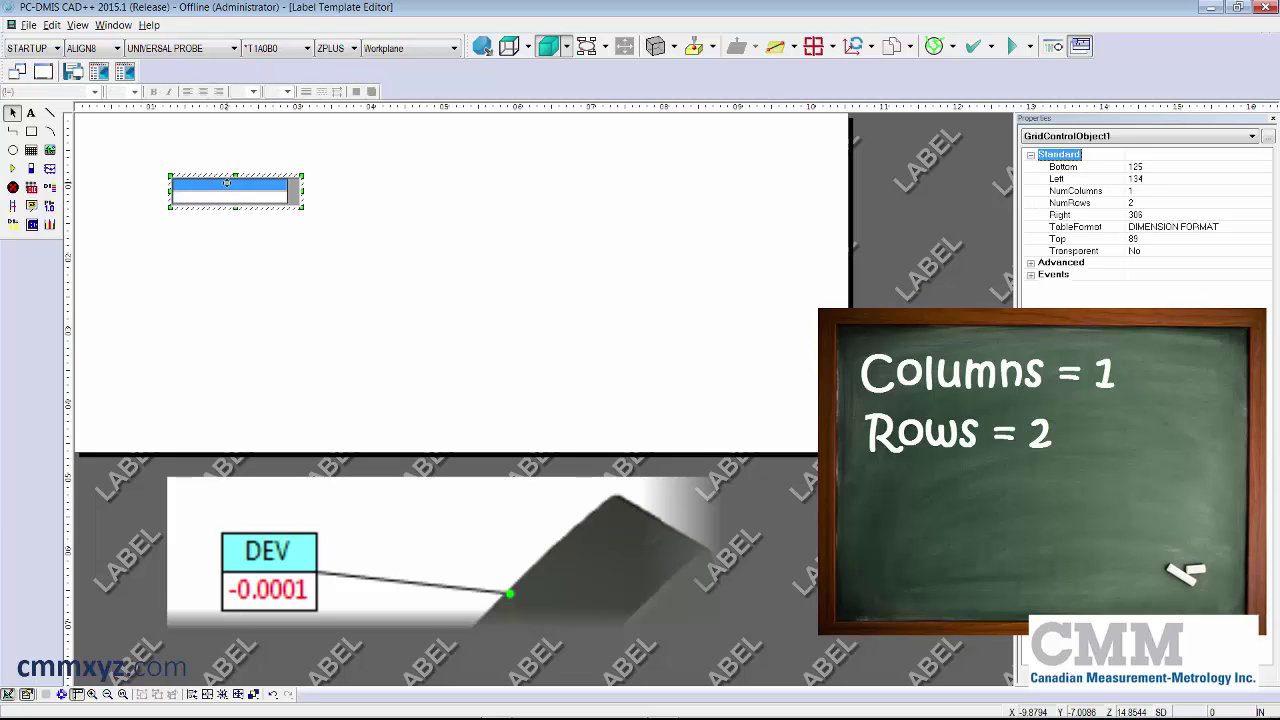
Give the grid cells width 50 with height 18 and apply the change.
double_click(228, 187)
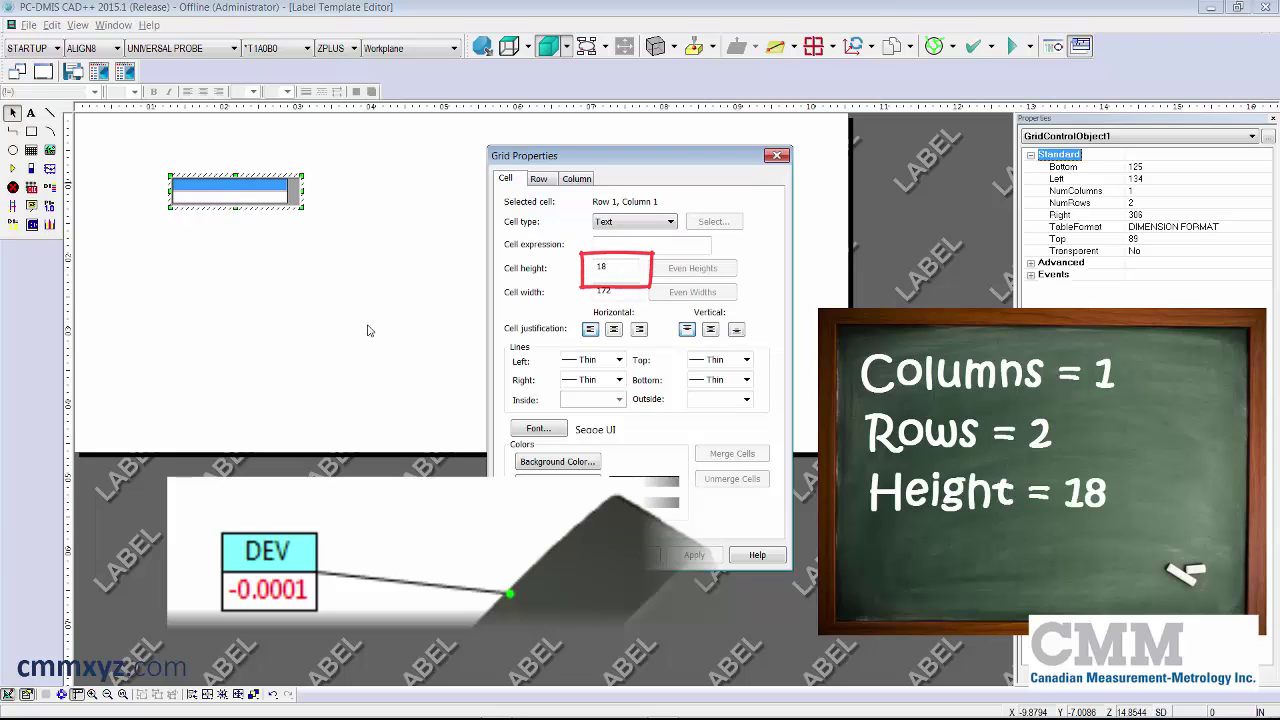
double_click(617, 290)
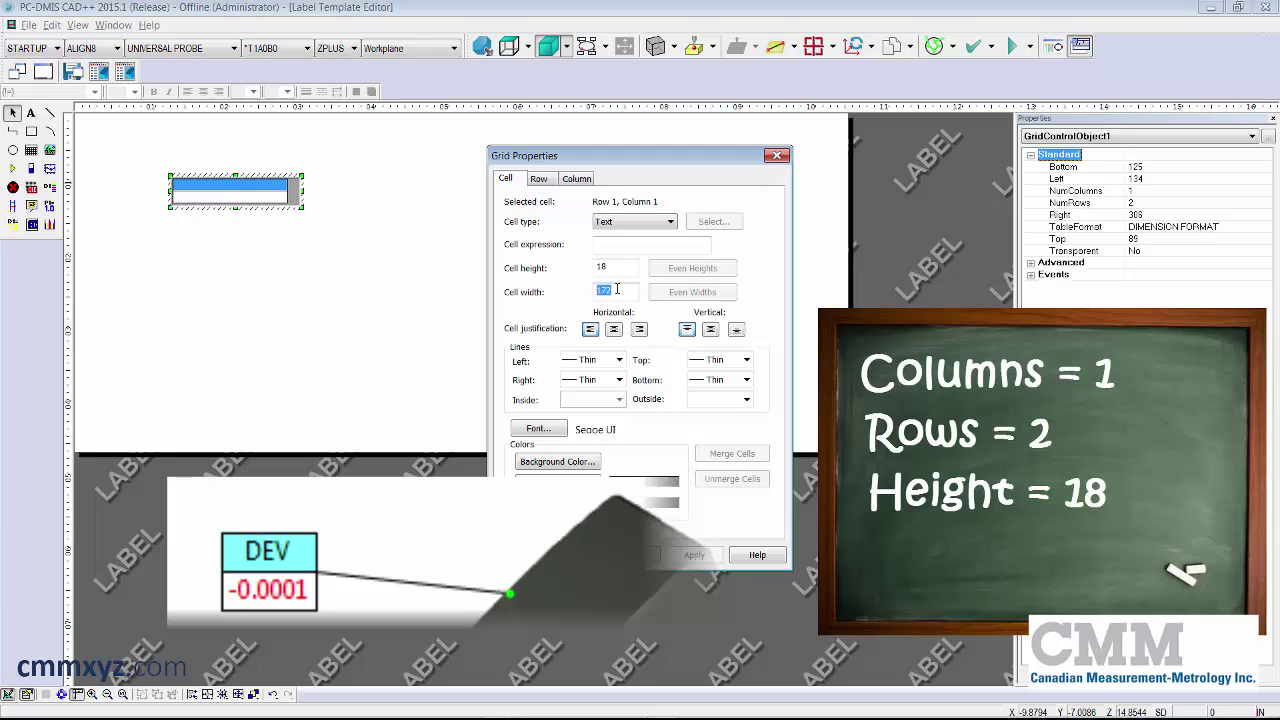
text(50)
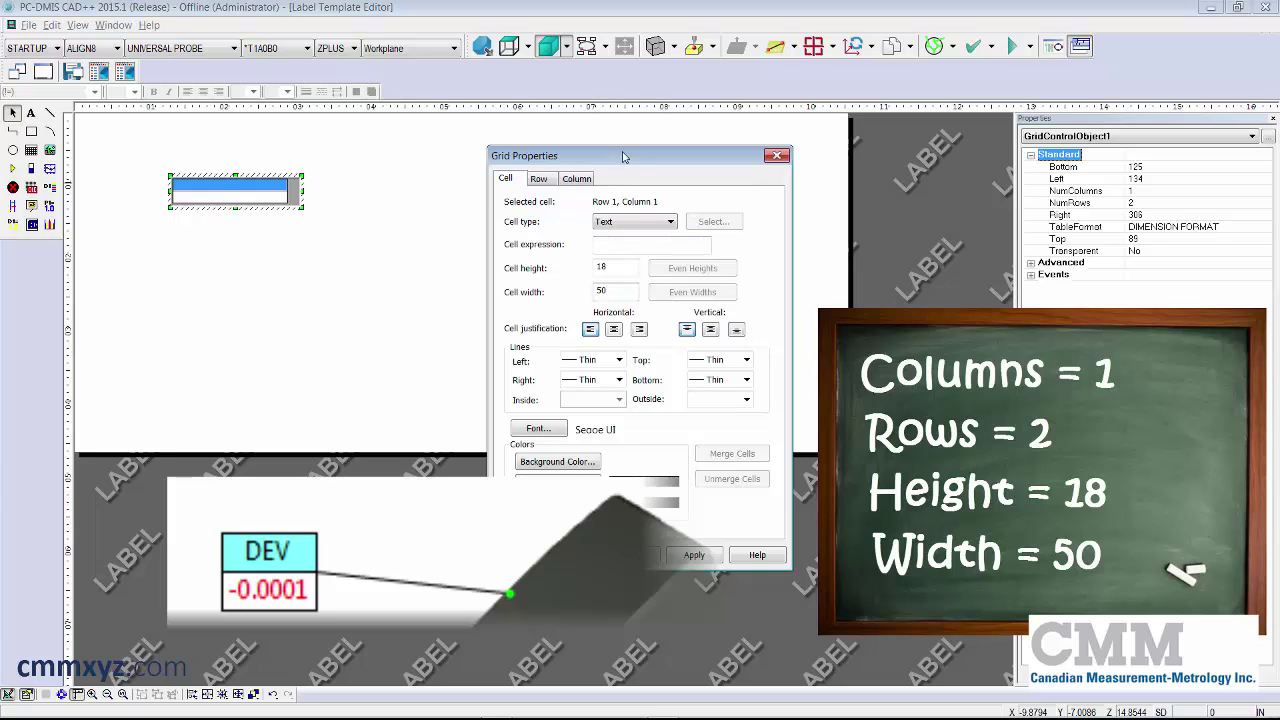
drag(622, 156, 620, 148)
click(700, 551)
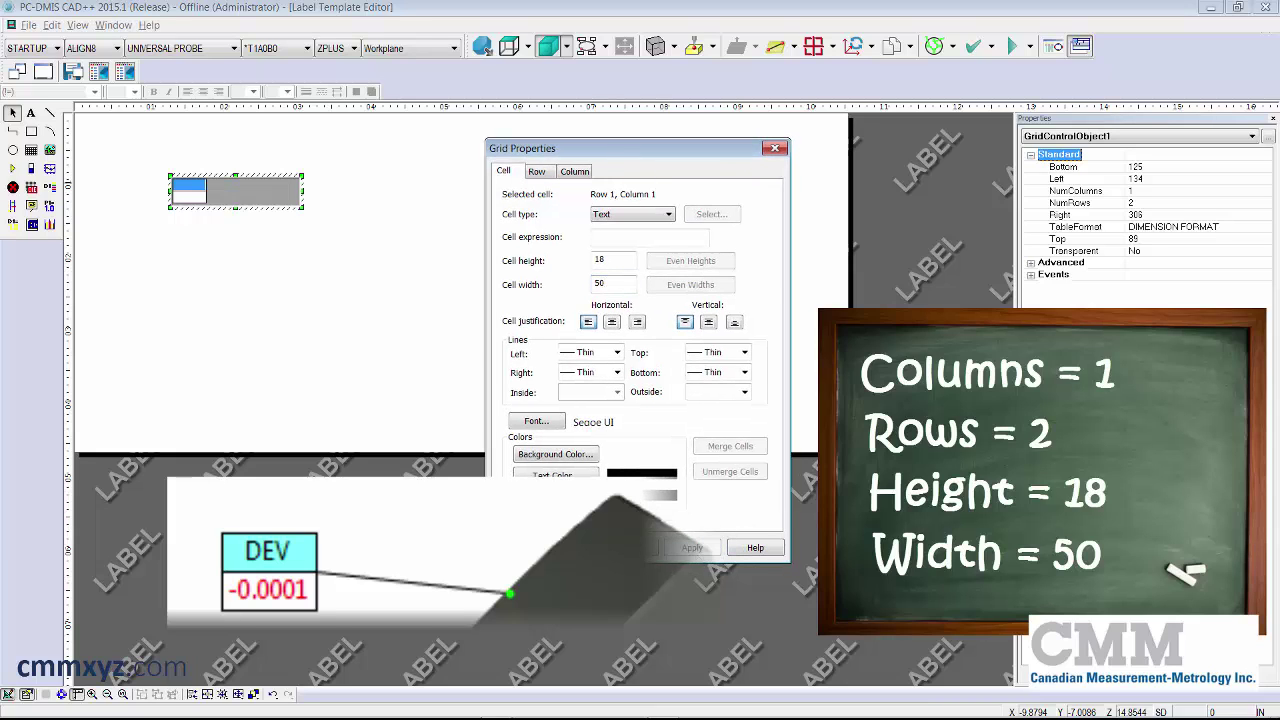
click(562, 547)
click(250, 327)
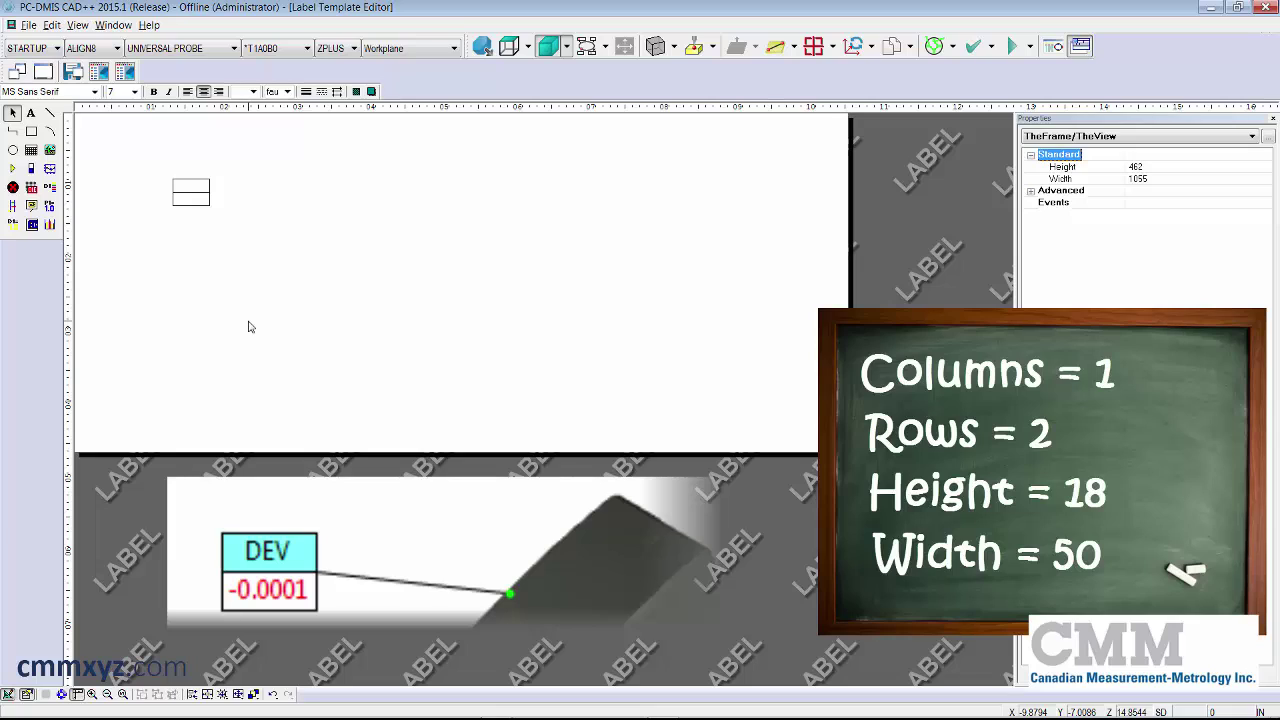
Pull the grid's right edge in so it spans Left 134 to Right 184.
click(208, 193)
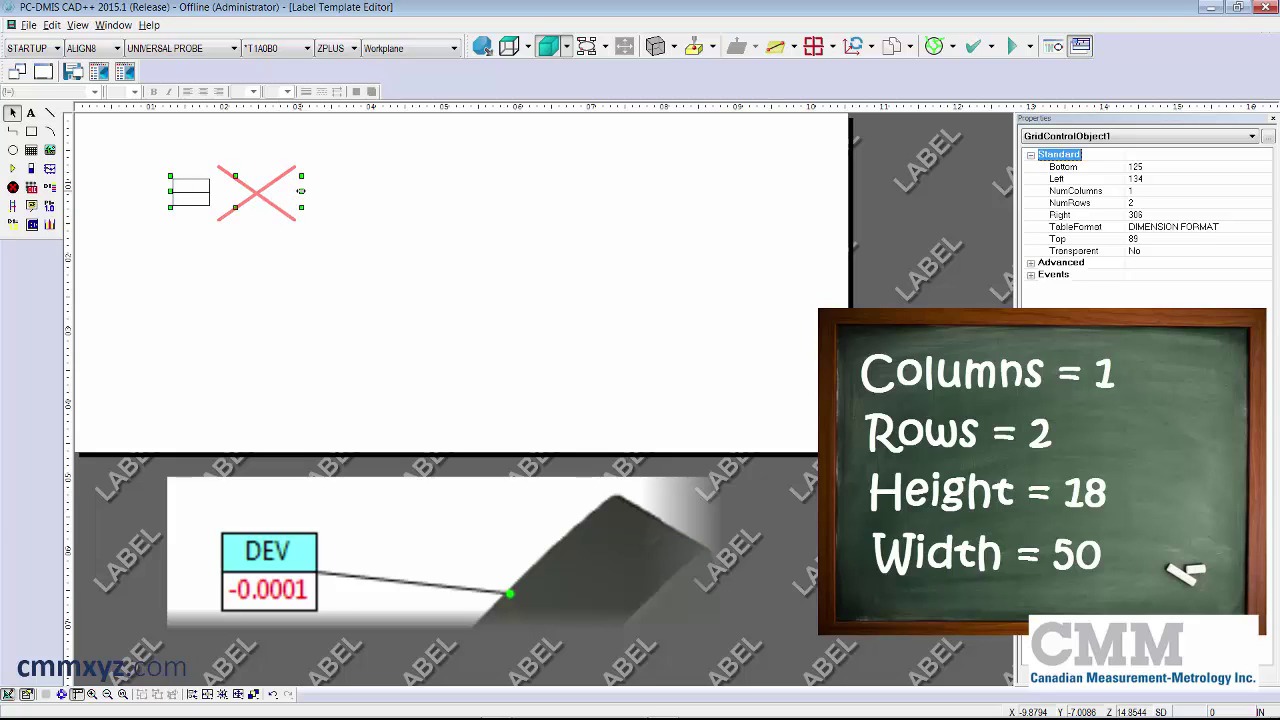
drag(301, 191, 212, 194)
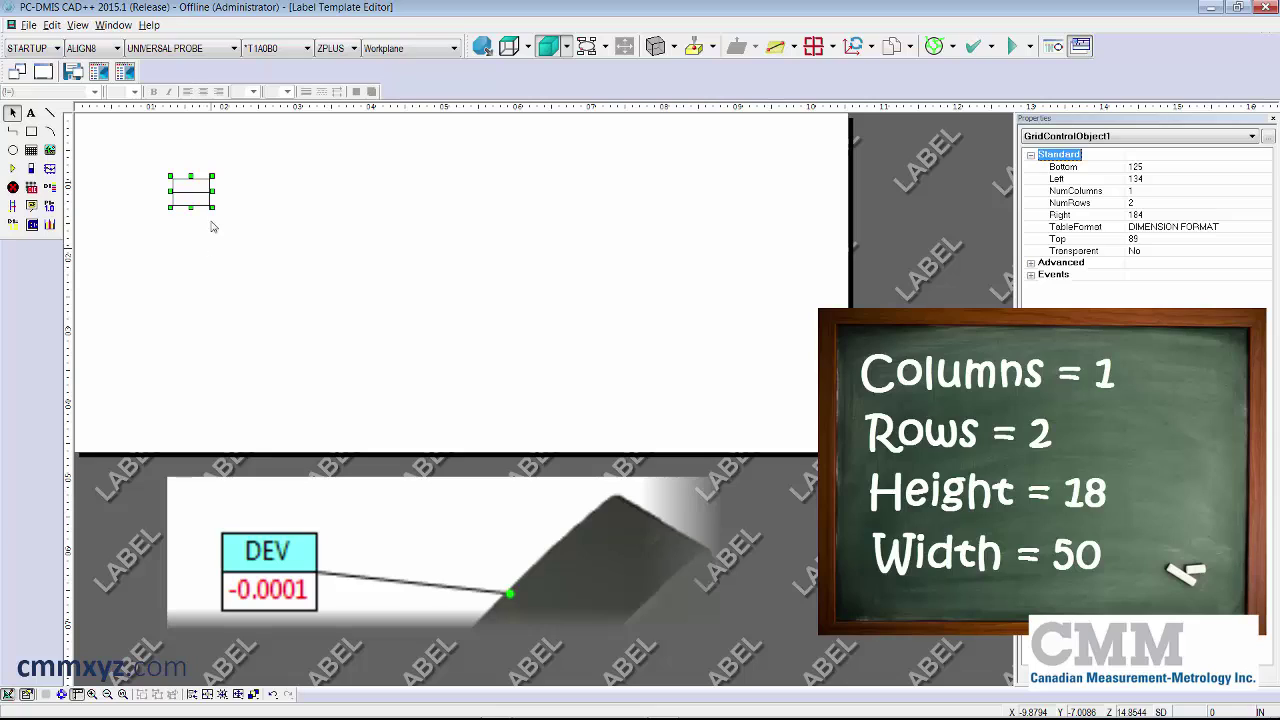
click(191, 253)
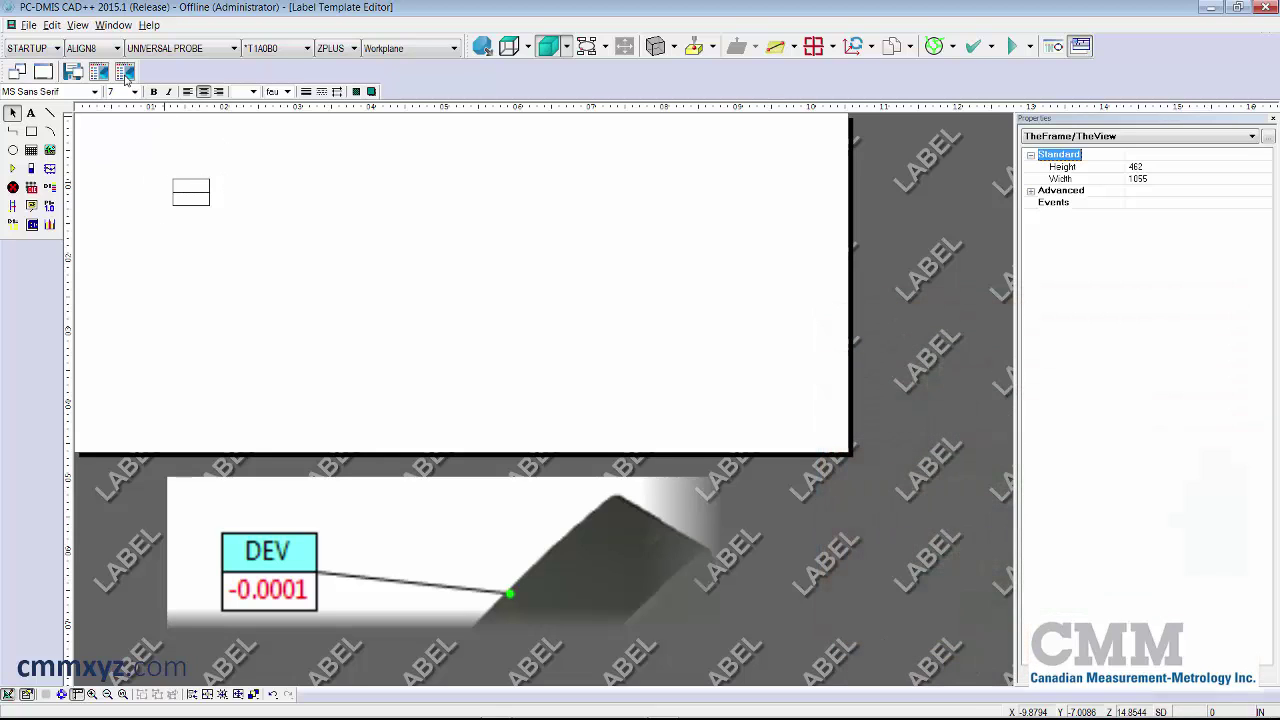
Copy the =LOADSTR(-578) expression from LEGACY_DIMENSION.LBL's Row 2 Column 6 cell.
click(114, 25)
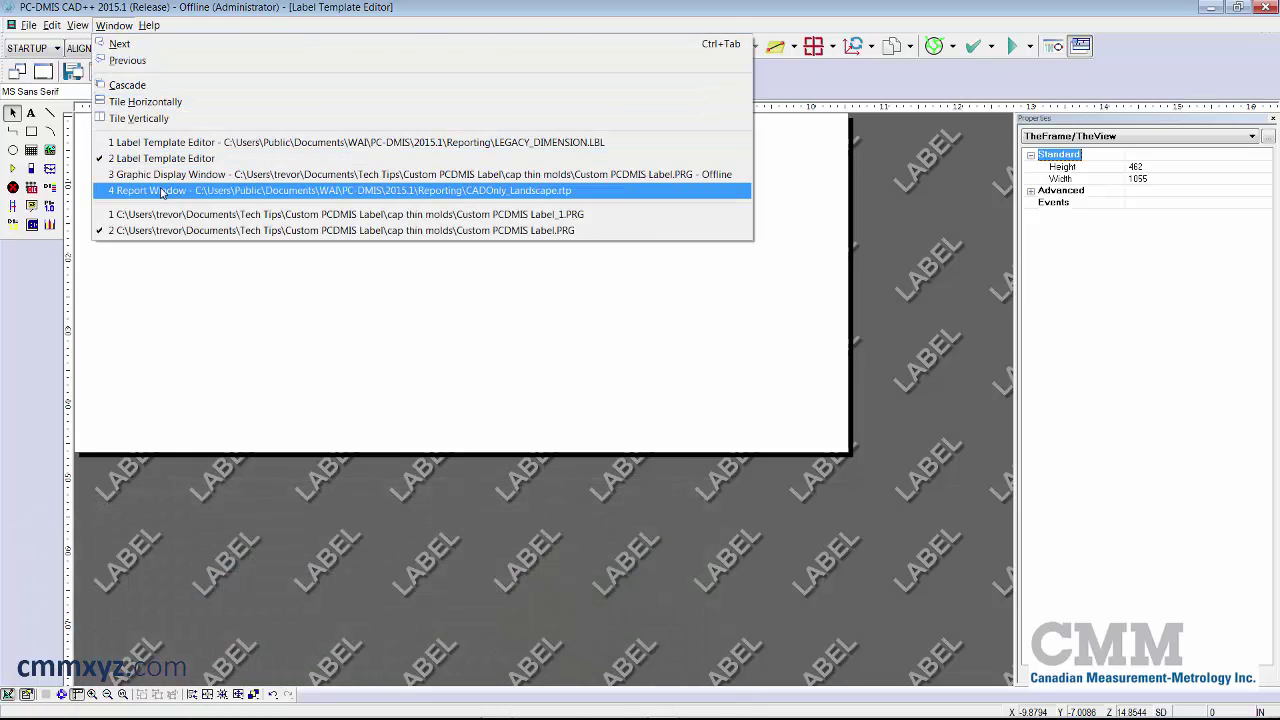
click(200, 146)
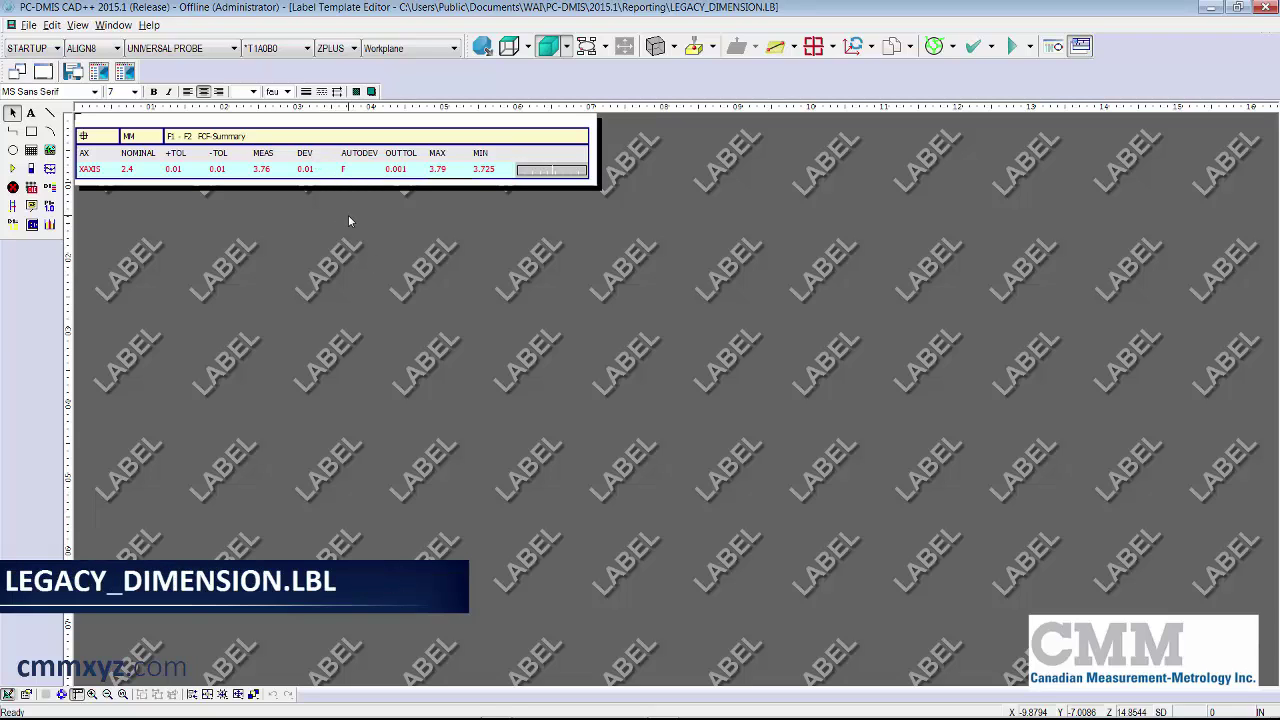
click(308, 152)
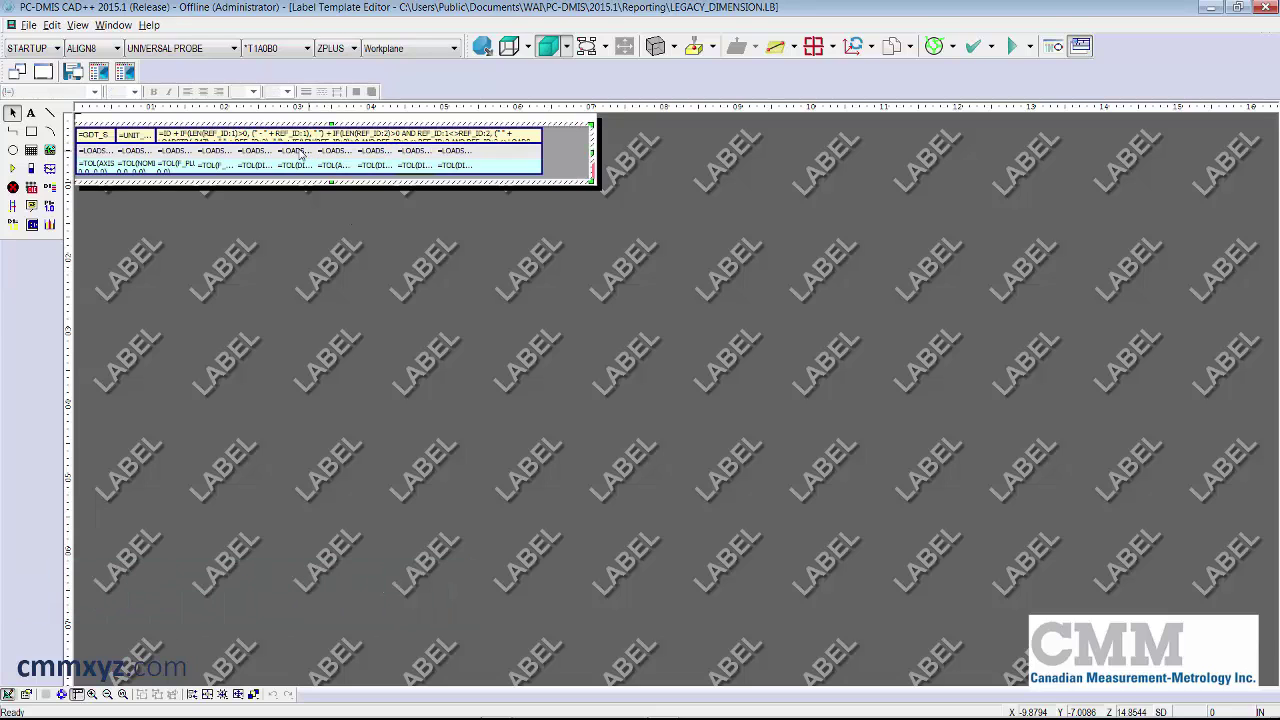
click(297, 152)
double_click(297, 152)
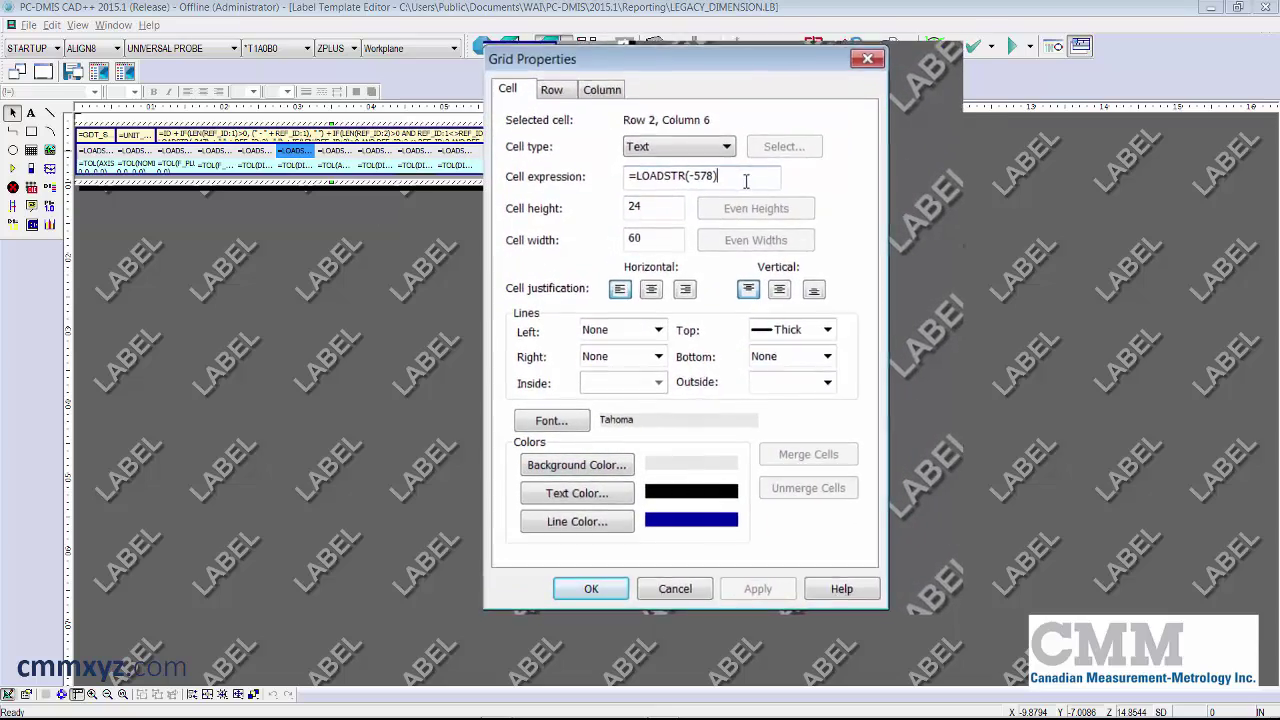
click(740, 210)
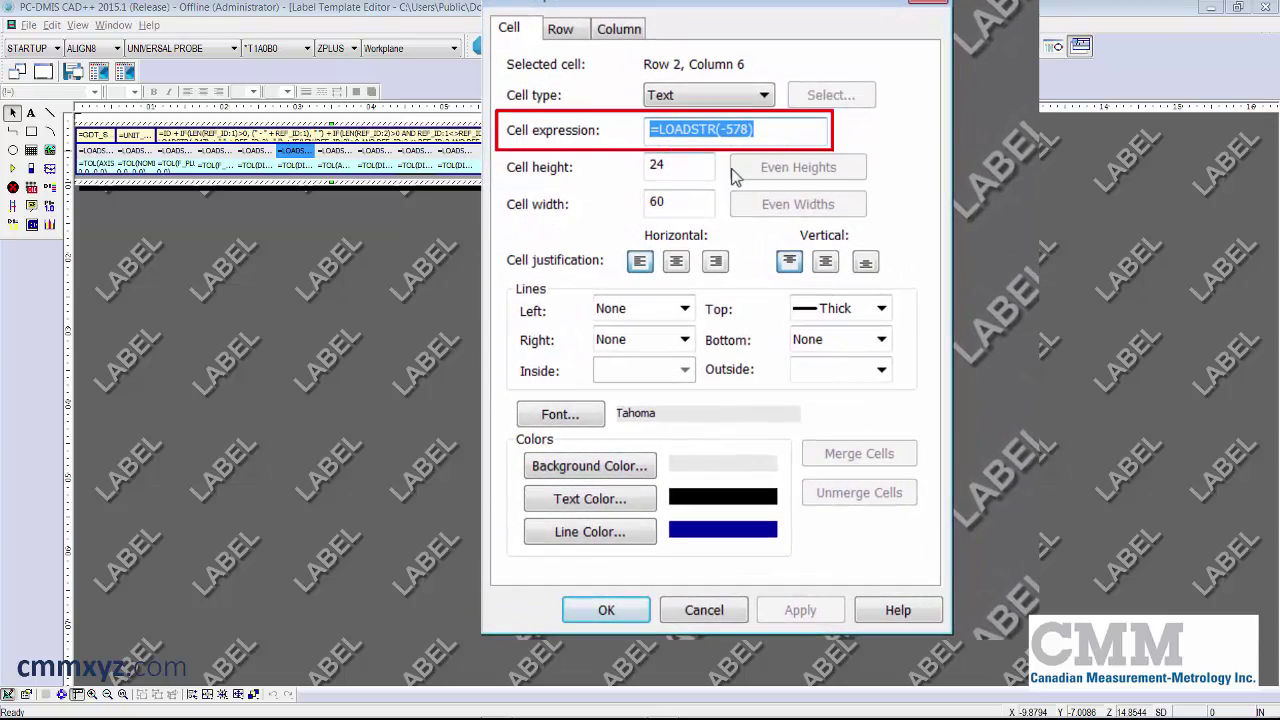
right_click(704, 131)
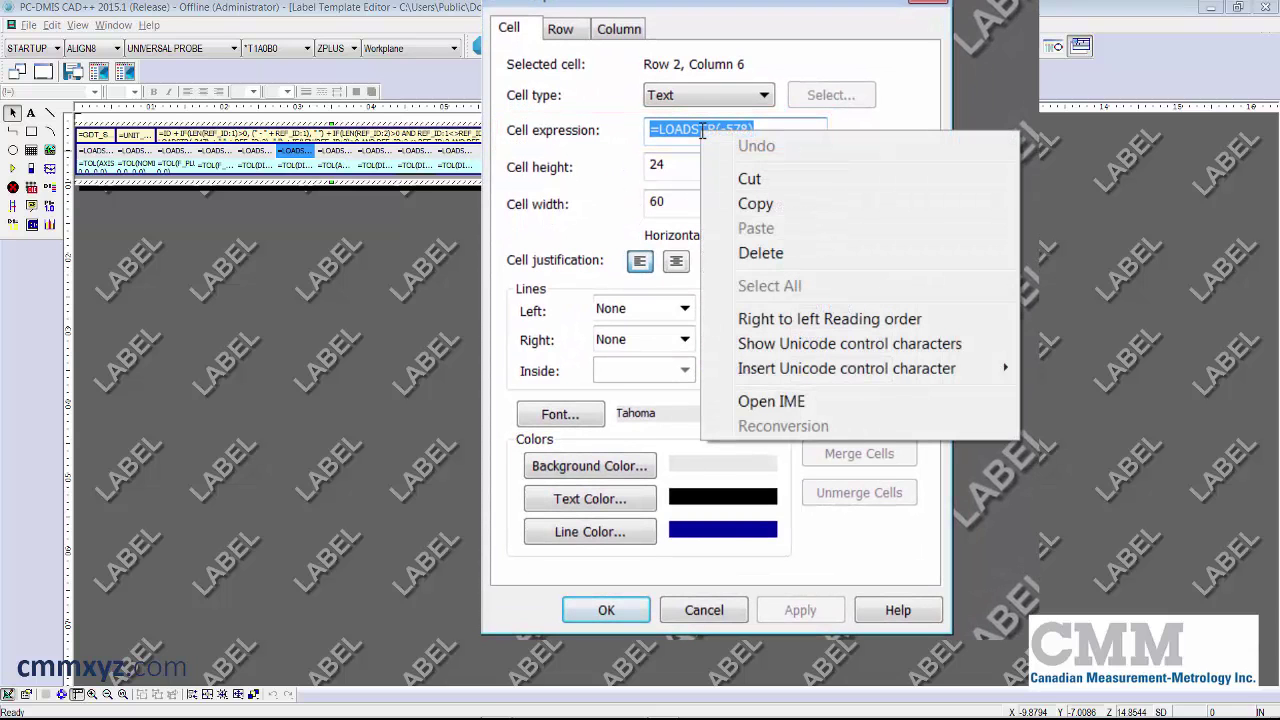
click(768, 208)
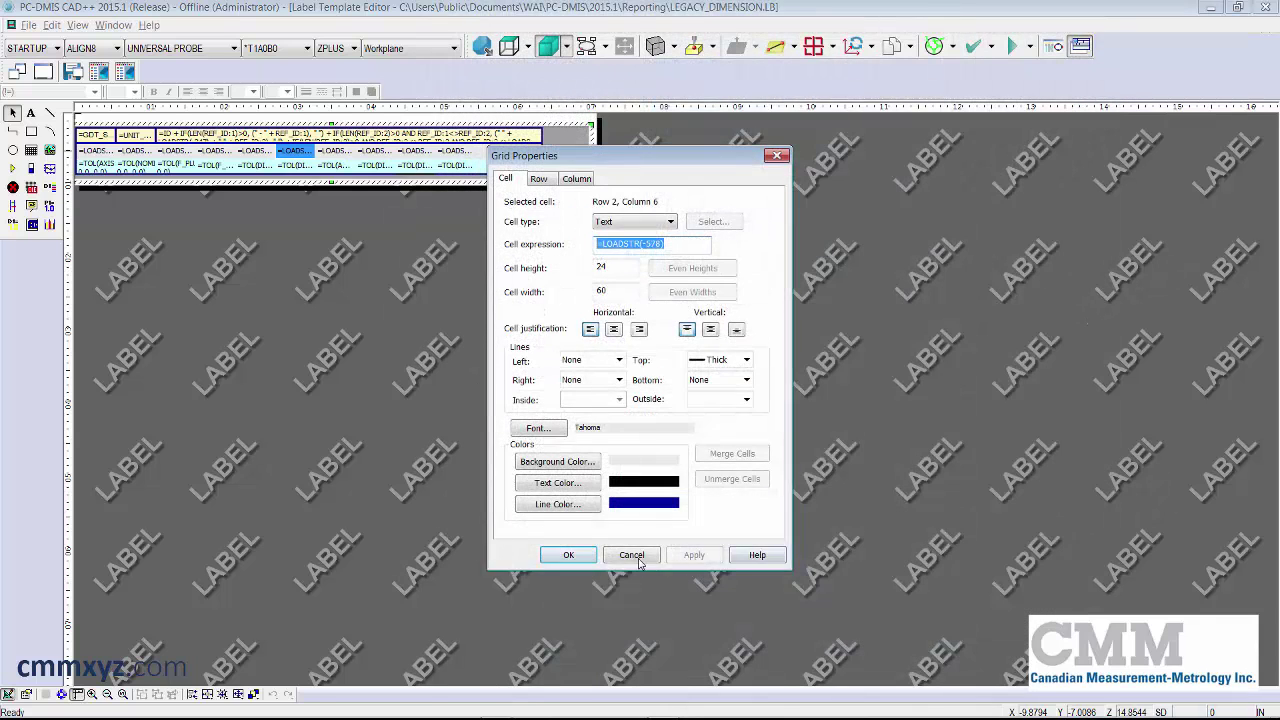
click(630, 557)
click(113, 25)
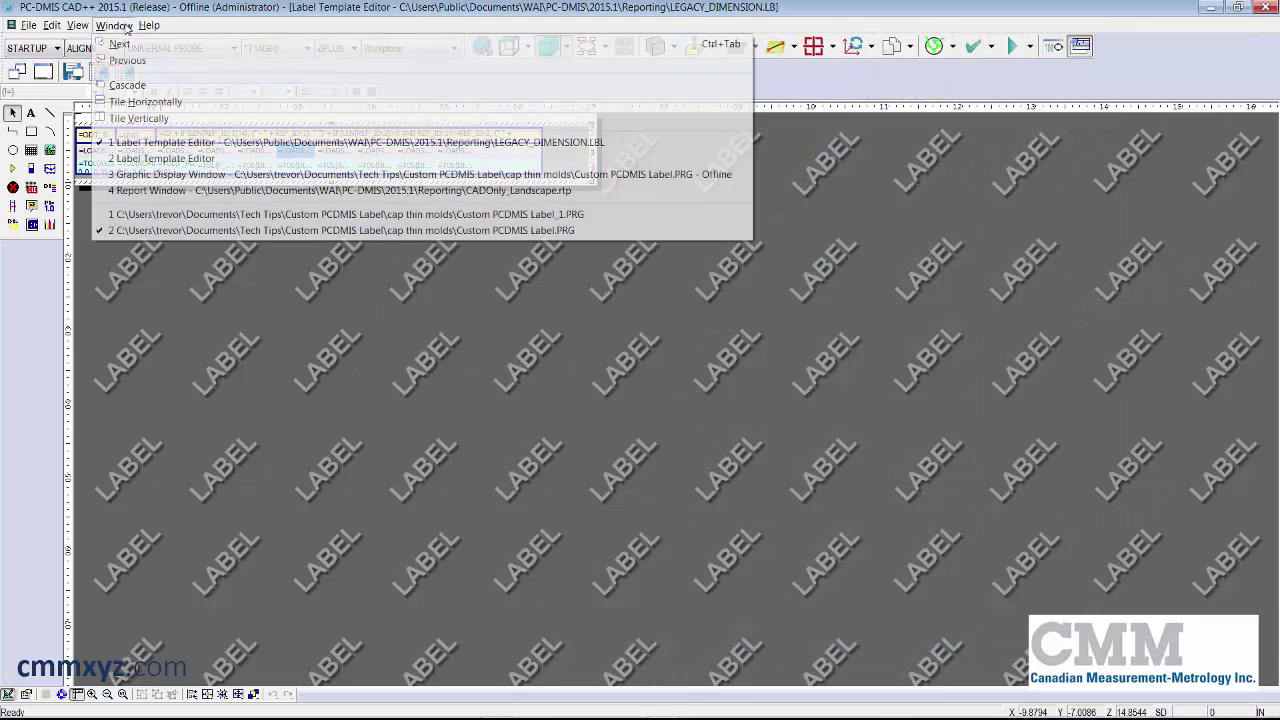
Paste =LOADSTR(-578) into the new grid's Row 1, Column 1 cell, centred horizontally and vertically.
click(132, 160)
click(196, 189)
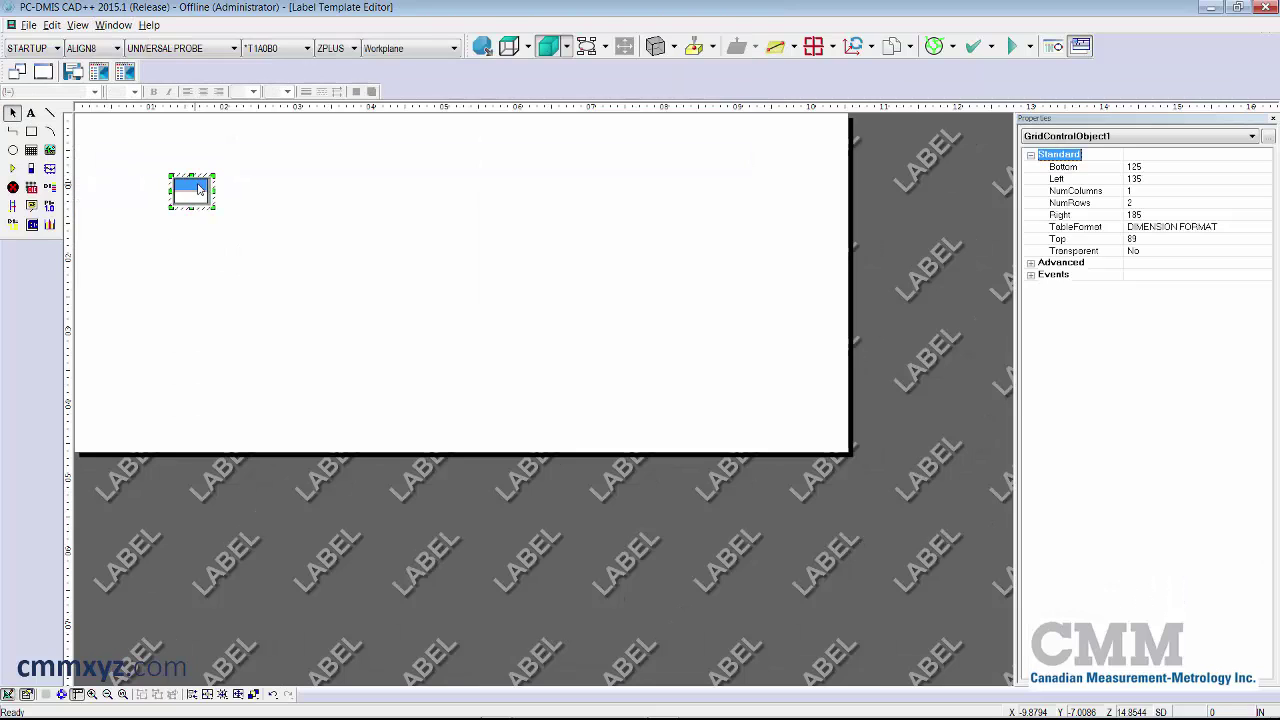
double_click(199, 188)
click(632, 244)
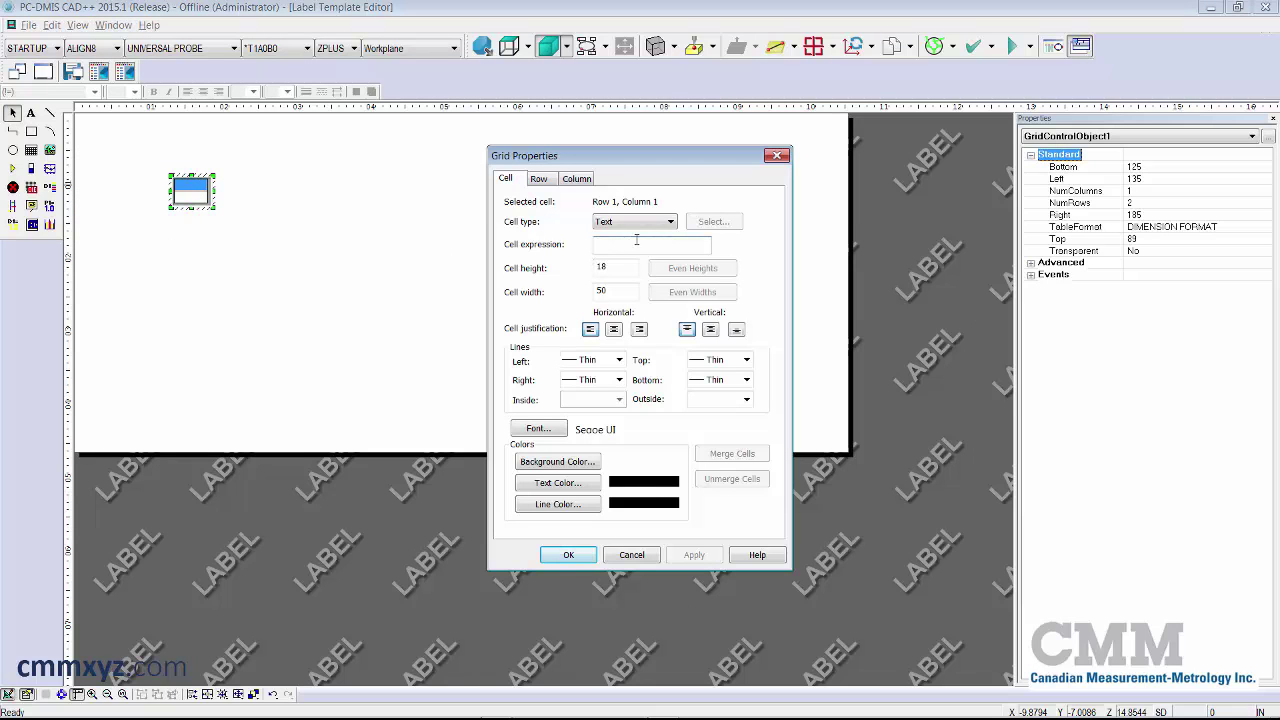
right_click(642, 243)
click(735, 307)
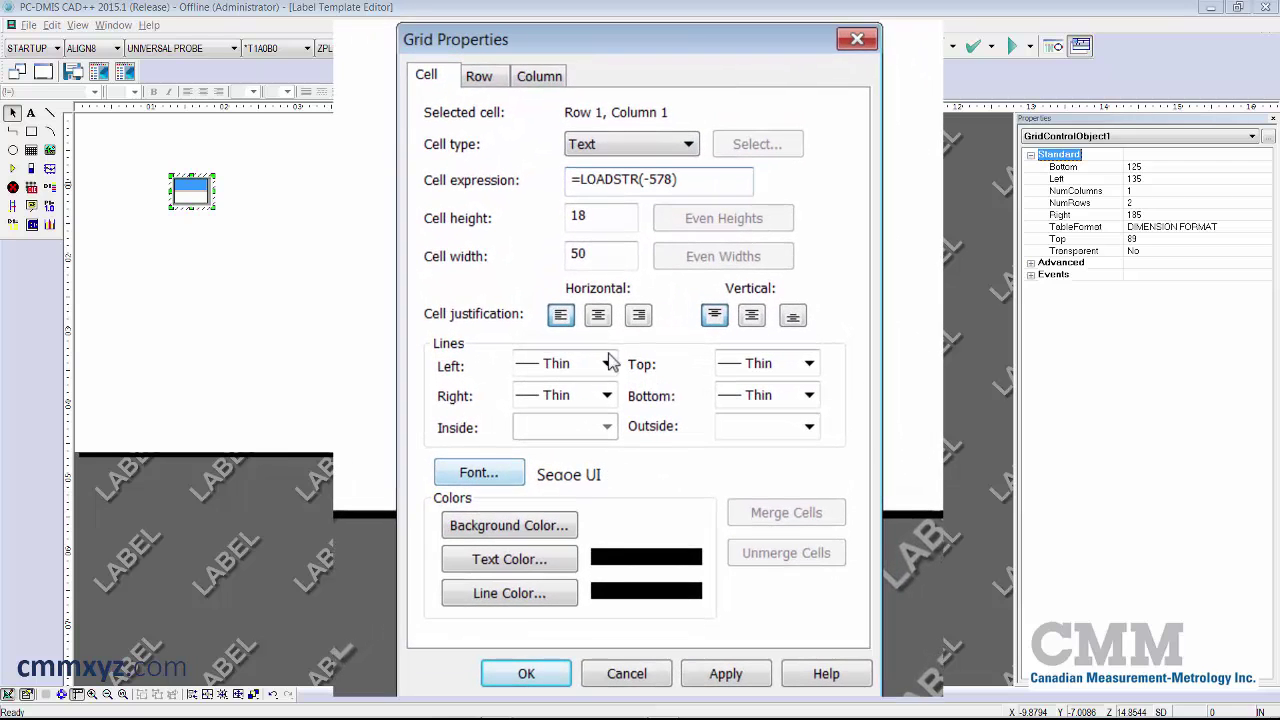
click(600, 317)
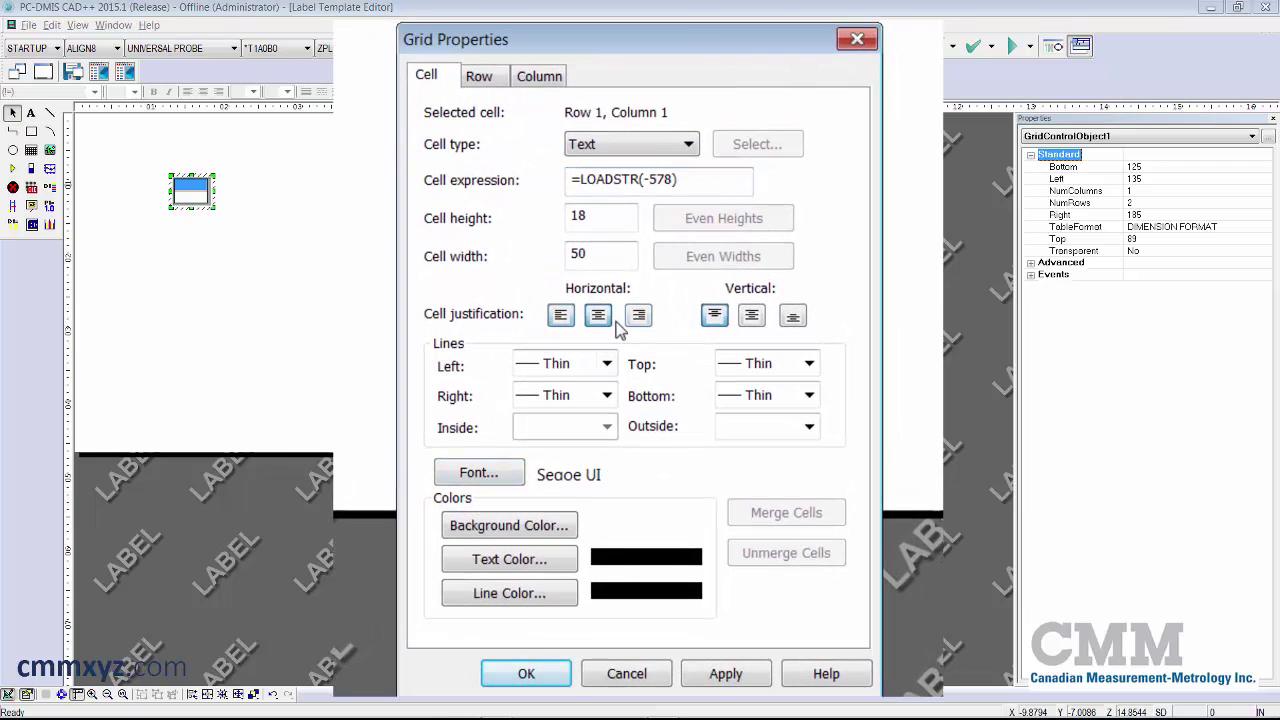
click(751, 317)
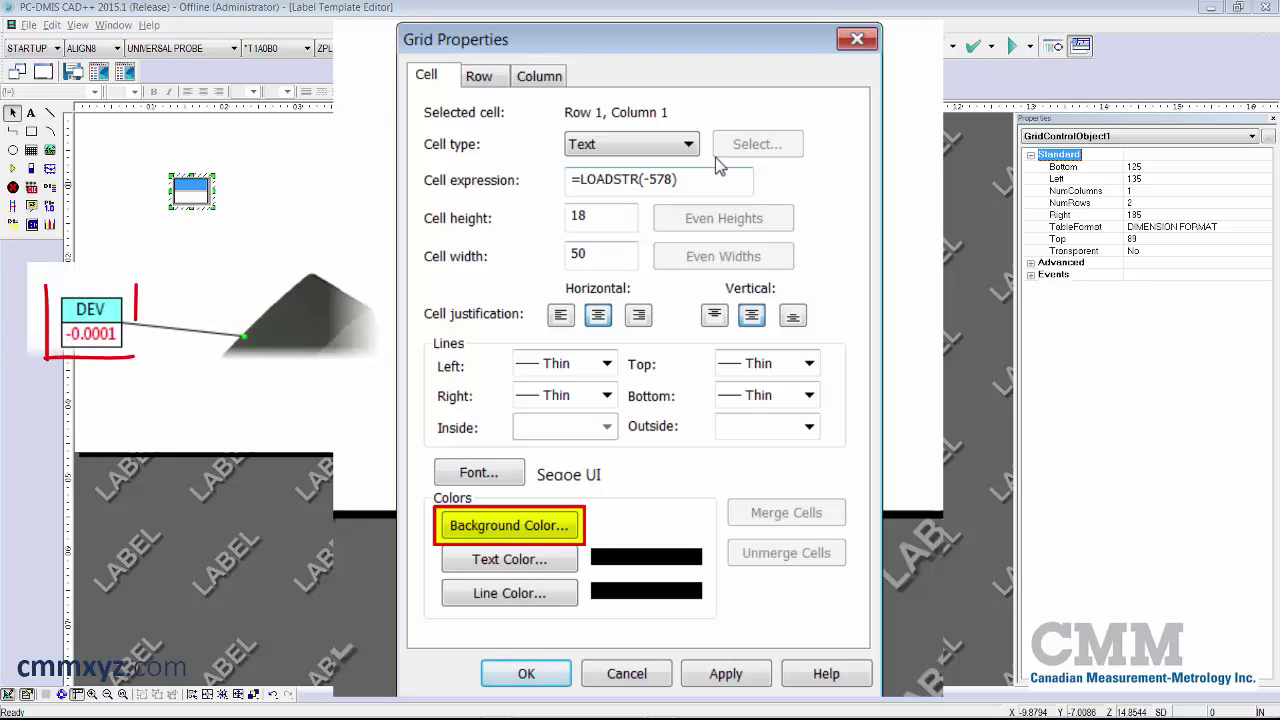
Give the DEV header cell a cyan background and 7-point Segoe UI font, and apply.
click(548, 524)
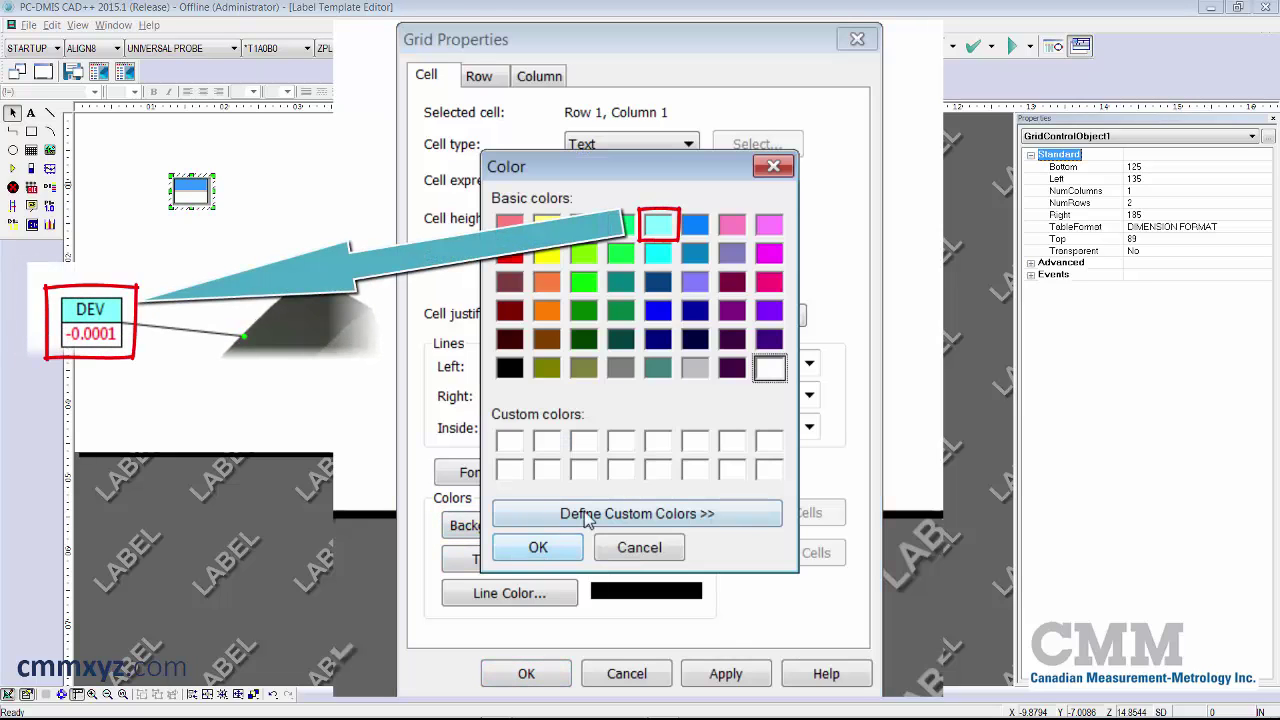
click(658, 226)
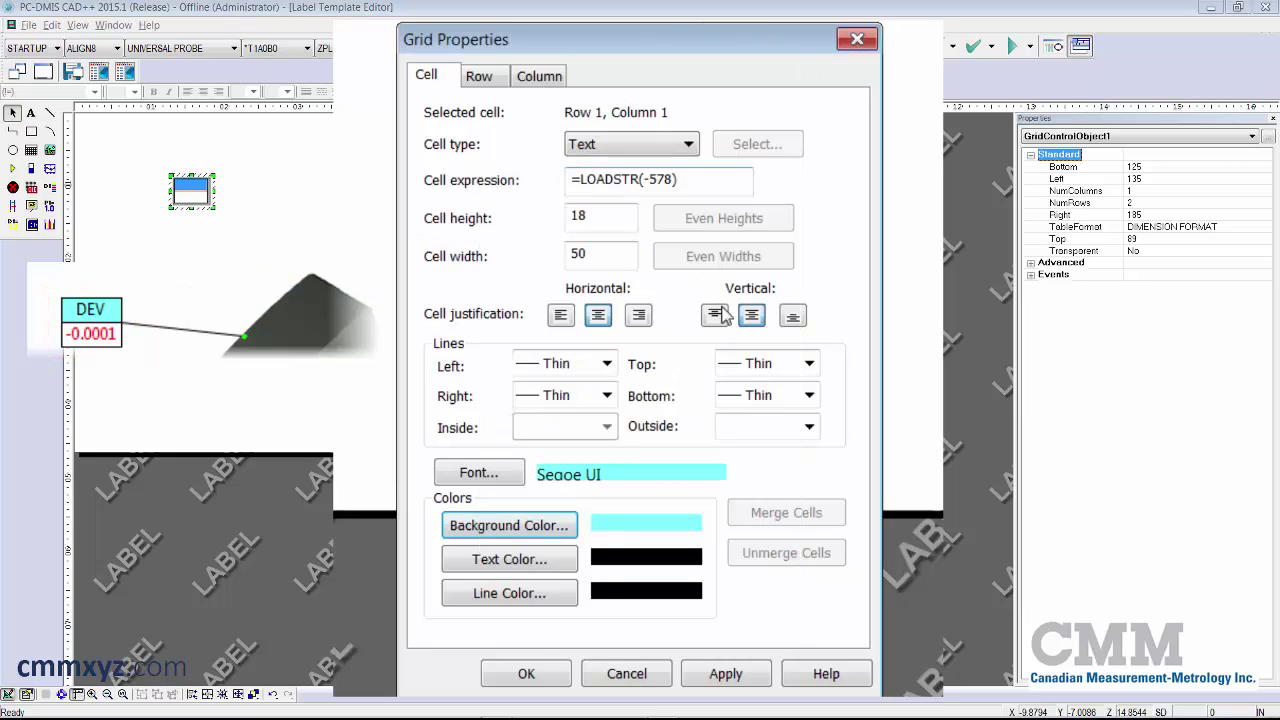
click(478, 473)
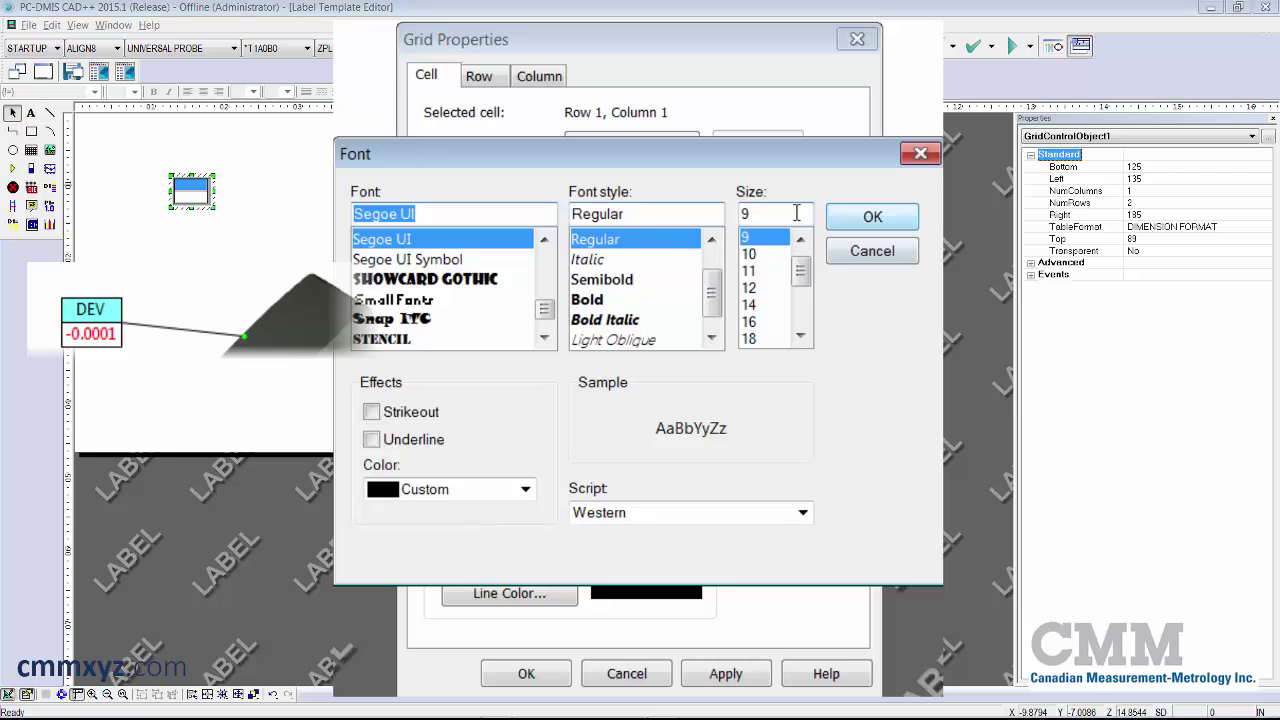
double_click(787, 215)
text(7)
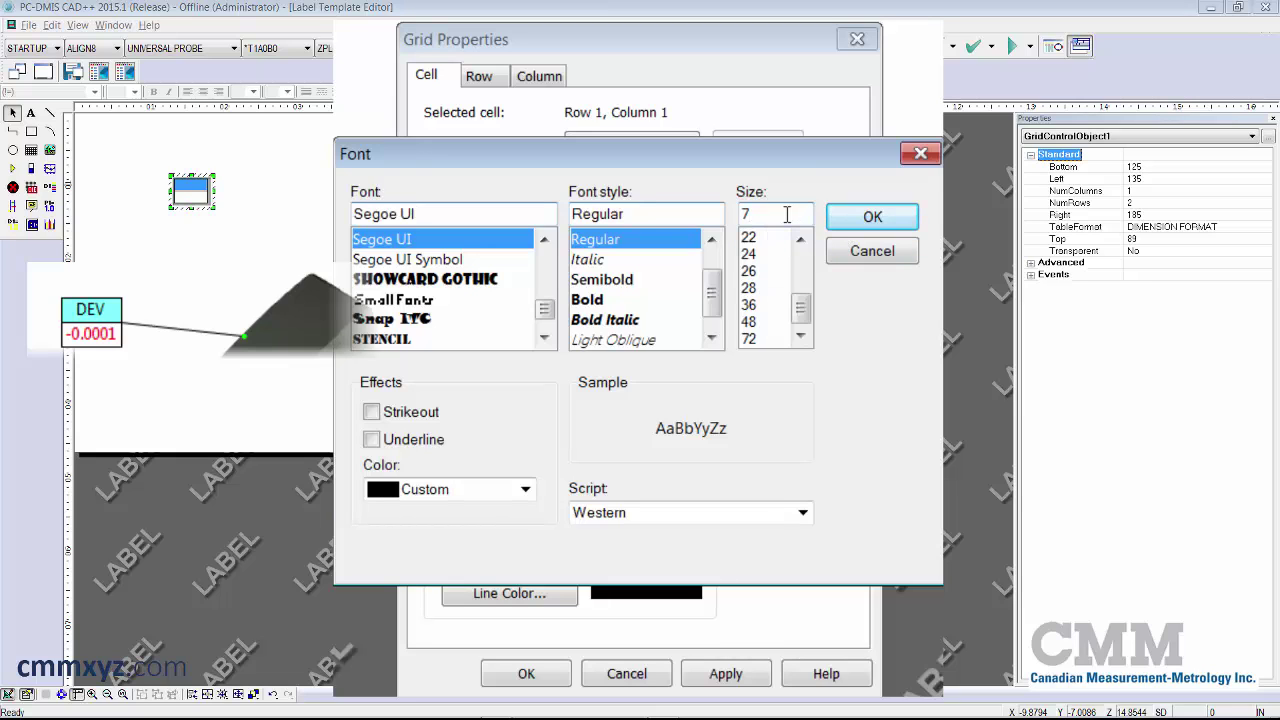
click(887, 214)
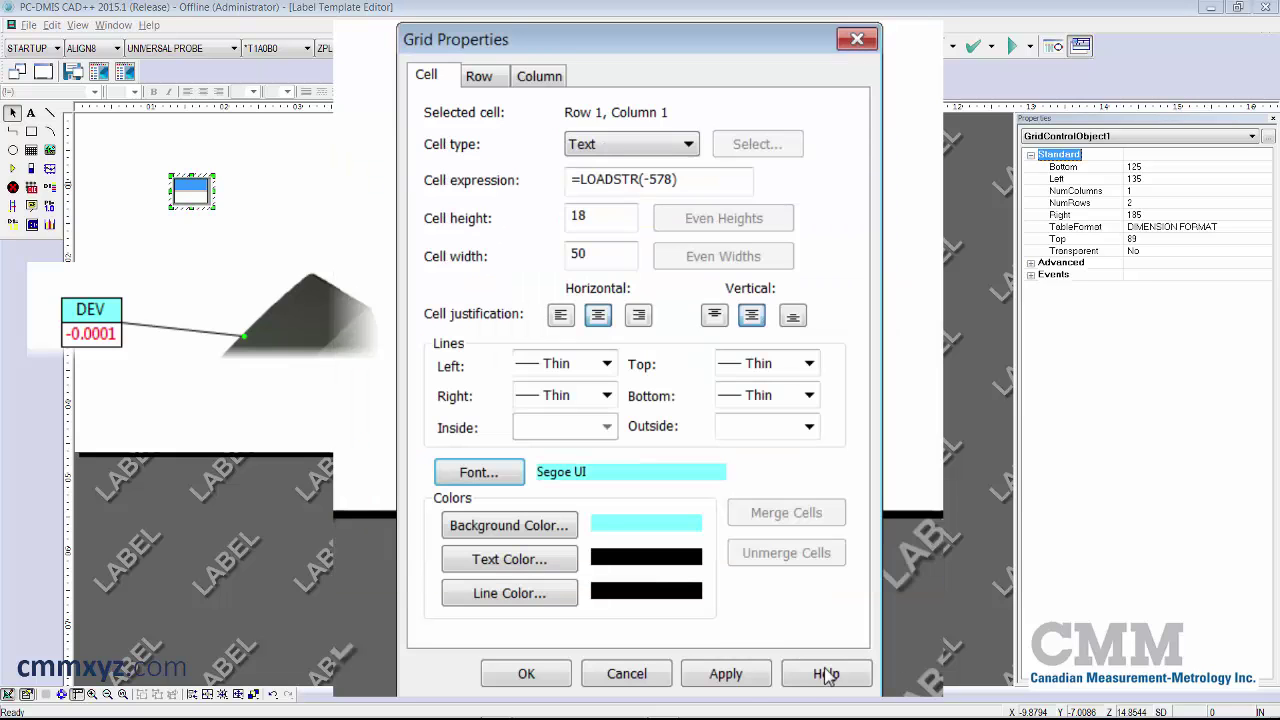
click(726, 674)
click(527, 674)
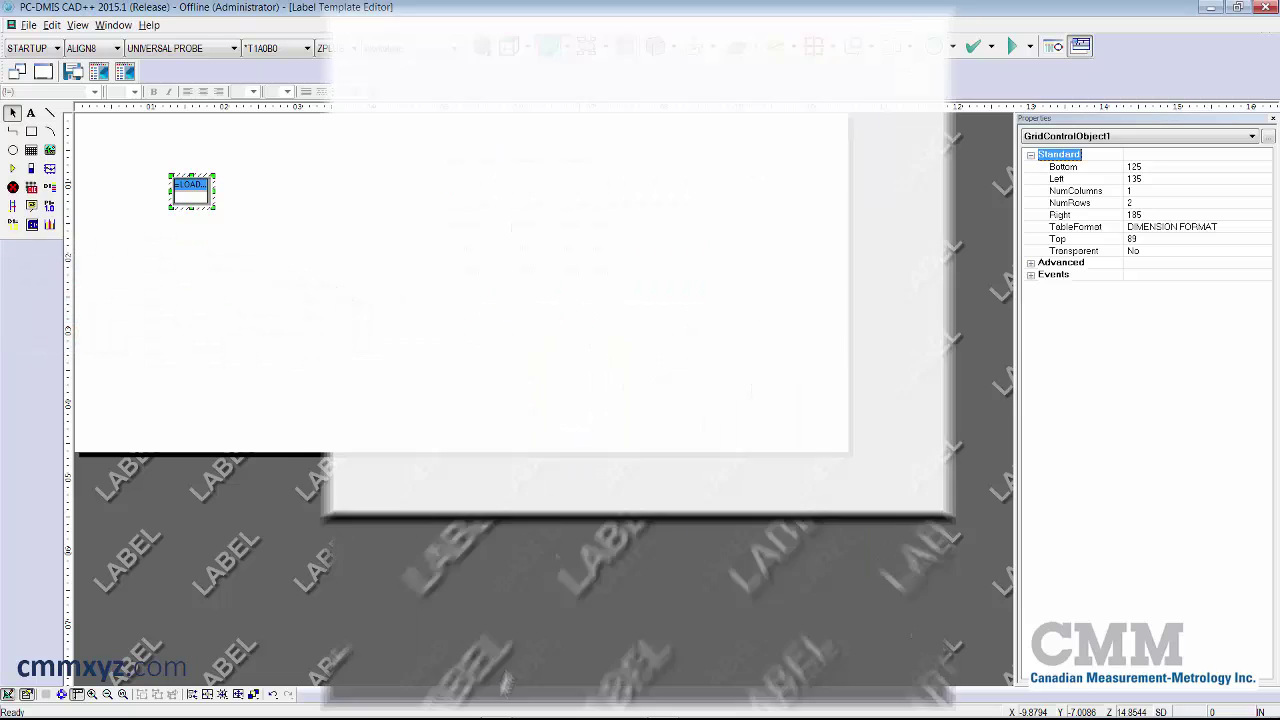
click(201, 319)
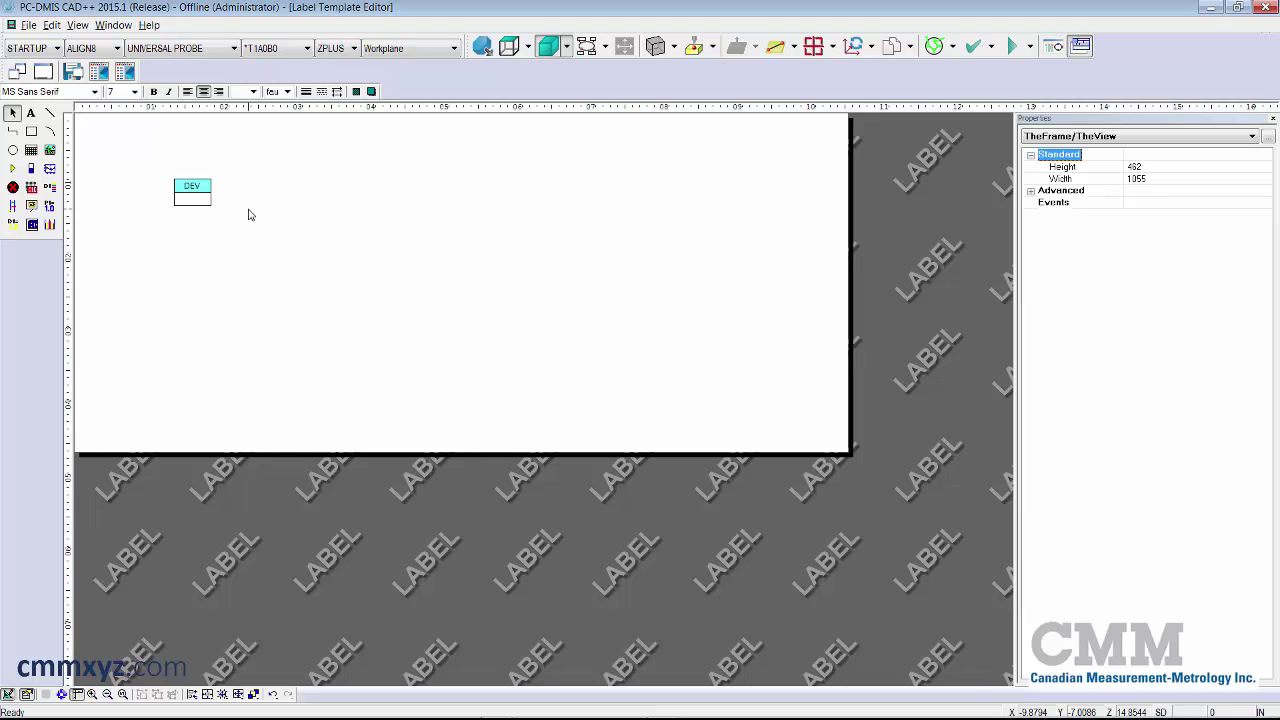
Copy the =TOL(DIM_DEVIATION… expression from the LEGACY_DIMENSION template's deviation cell.
click(112, 25)
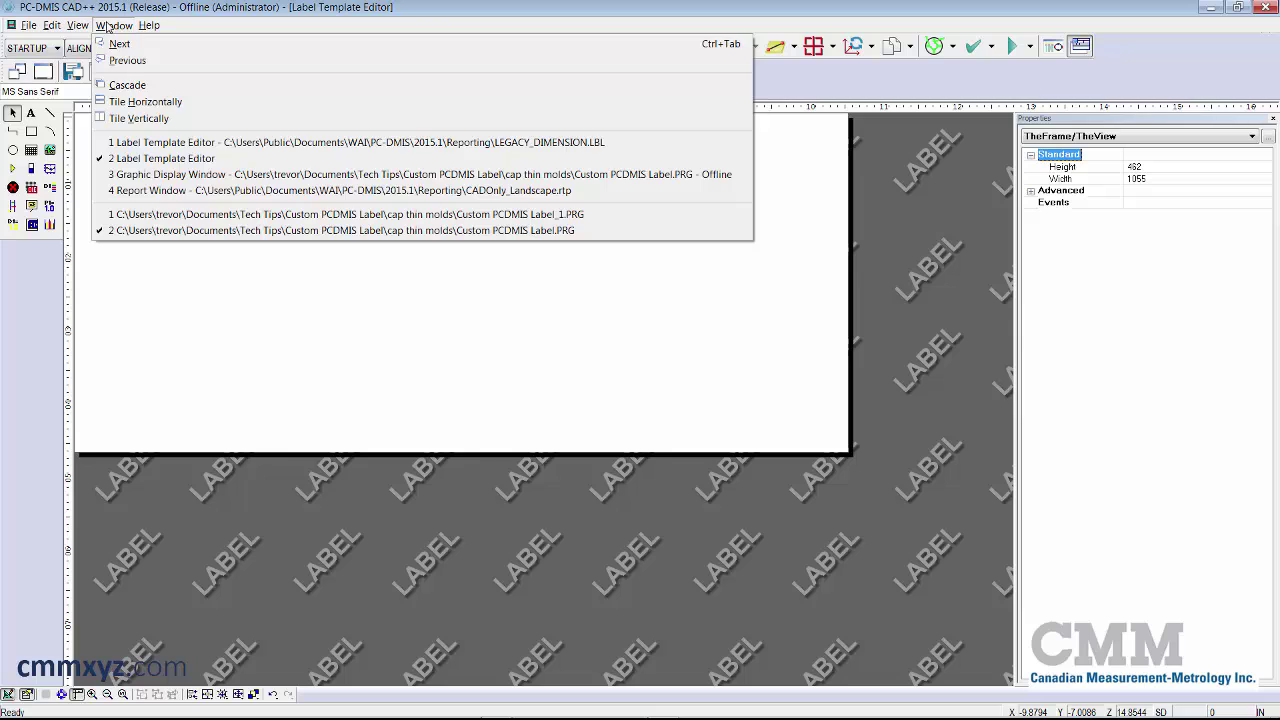
click(140, 143)
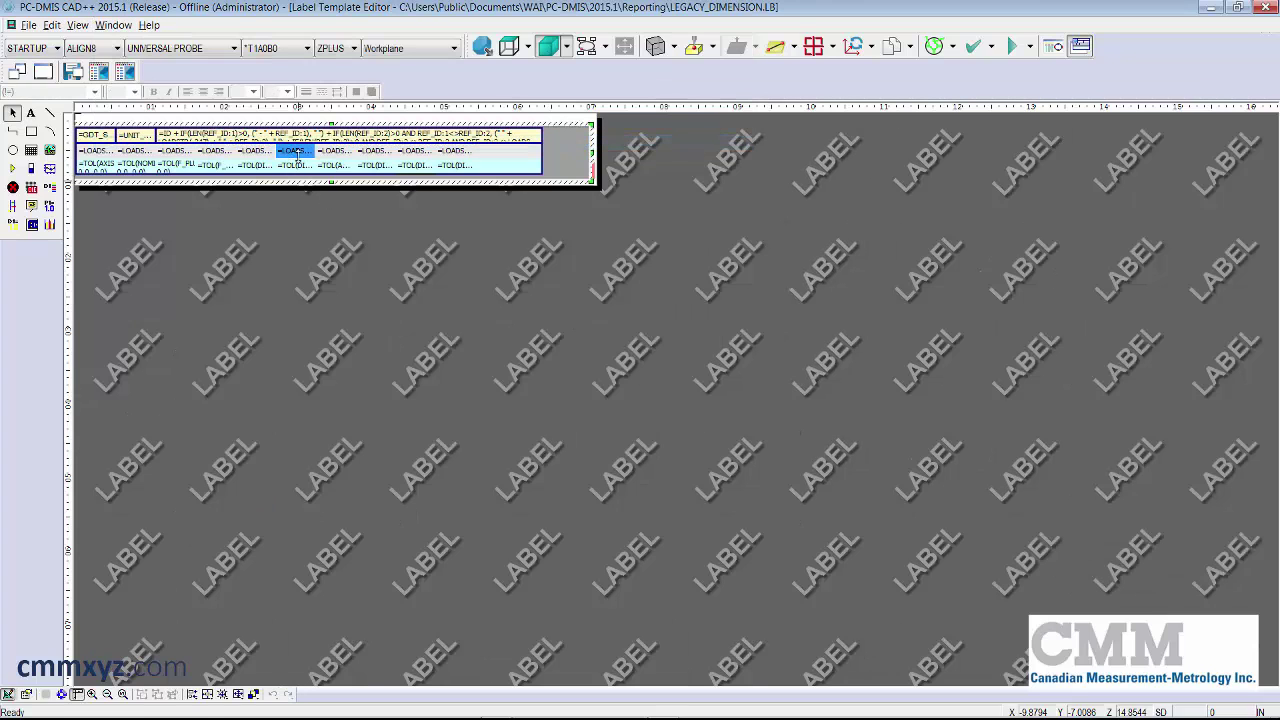
click(296, 165)
double_click(296, 166)
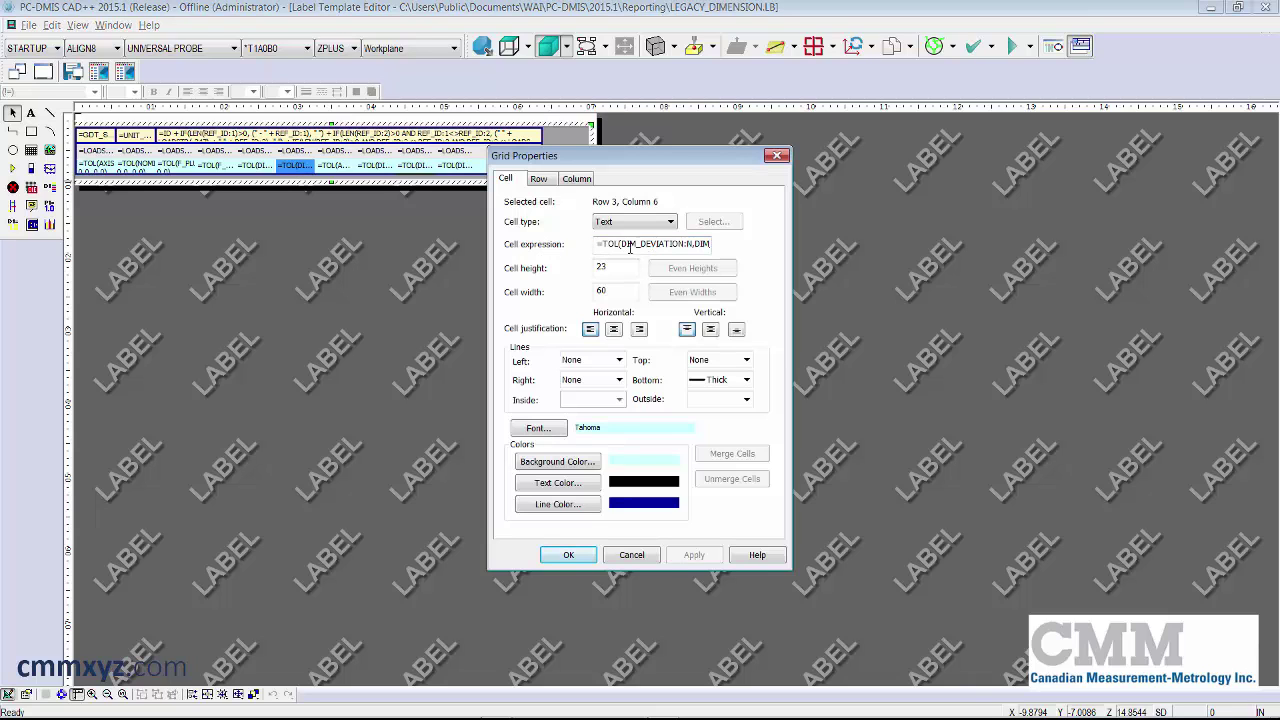
click(638, 243)
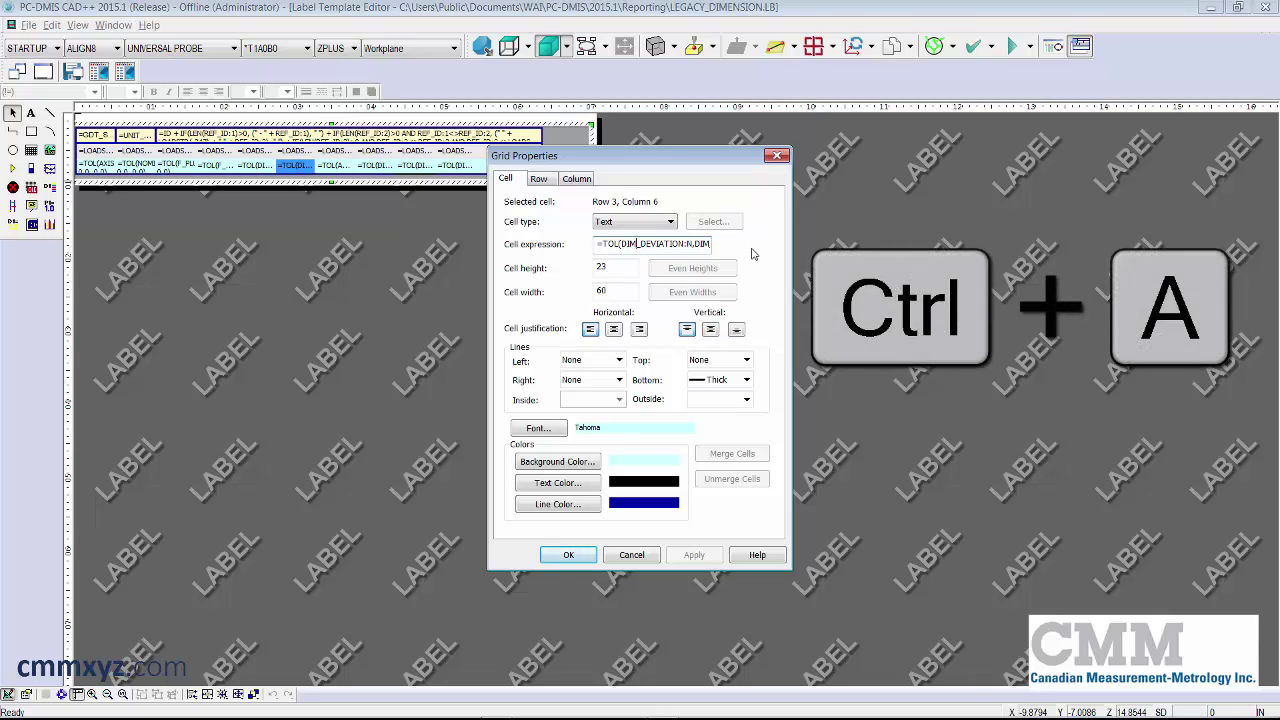
key(ctrl+a)
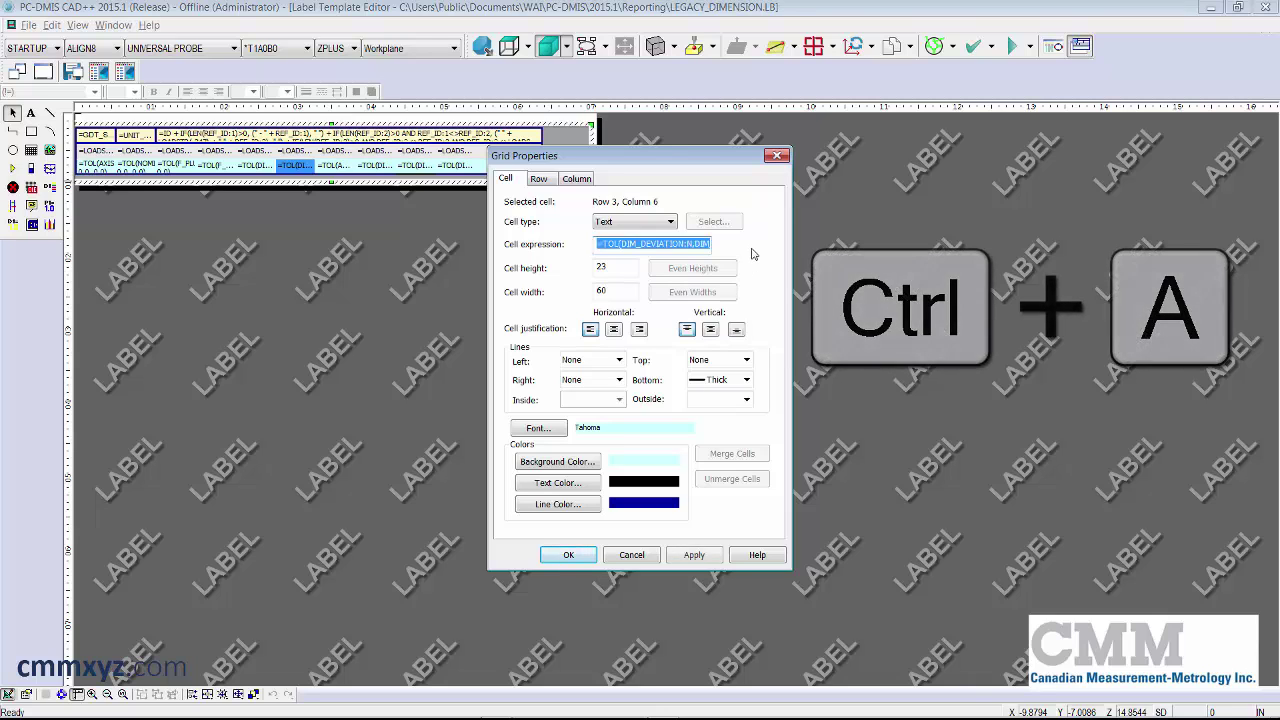
right_click(639, 240)
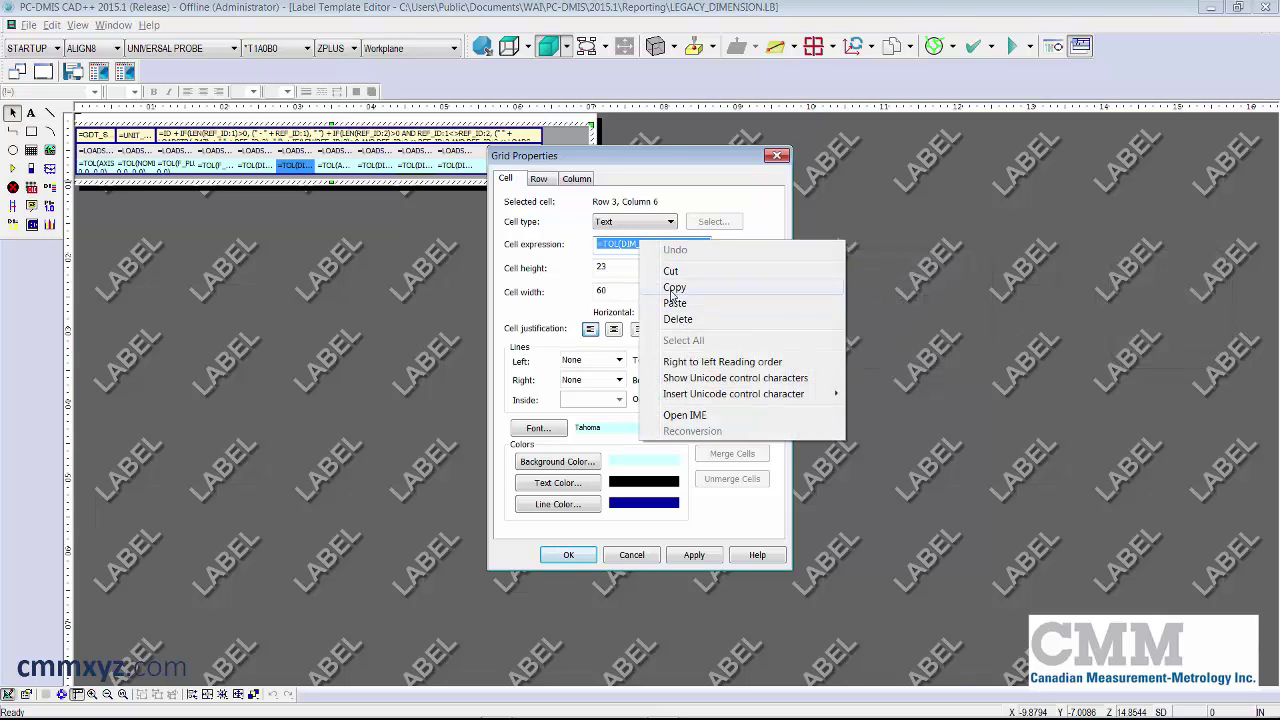
click(674, 288)
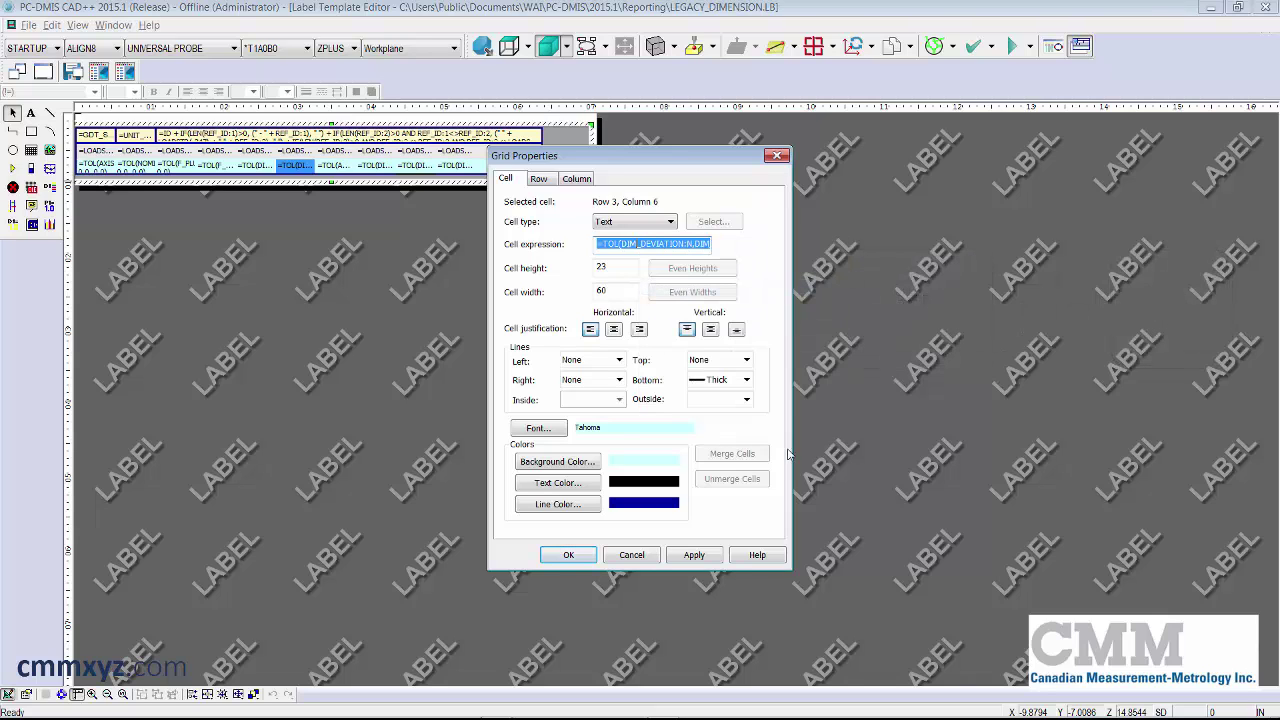
click(631, 554)
Return to the new label template and enter the DEV grid for editing.
click(113, 25)
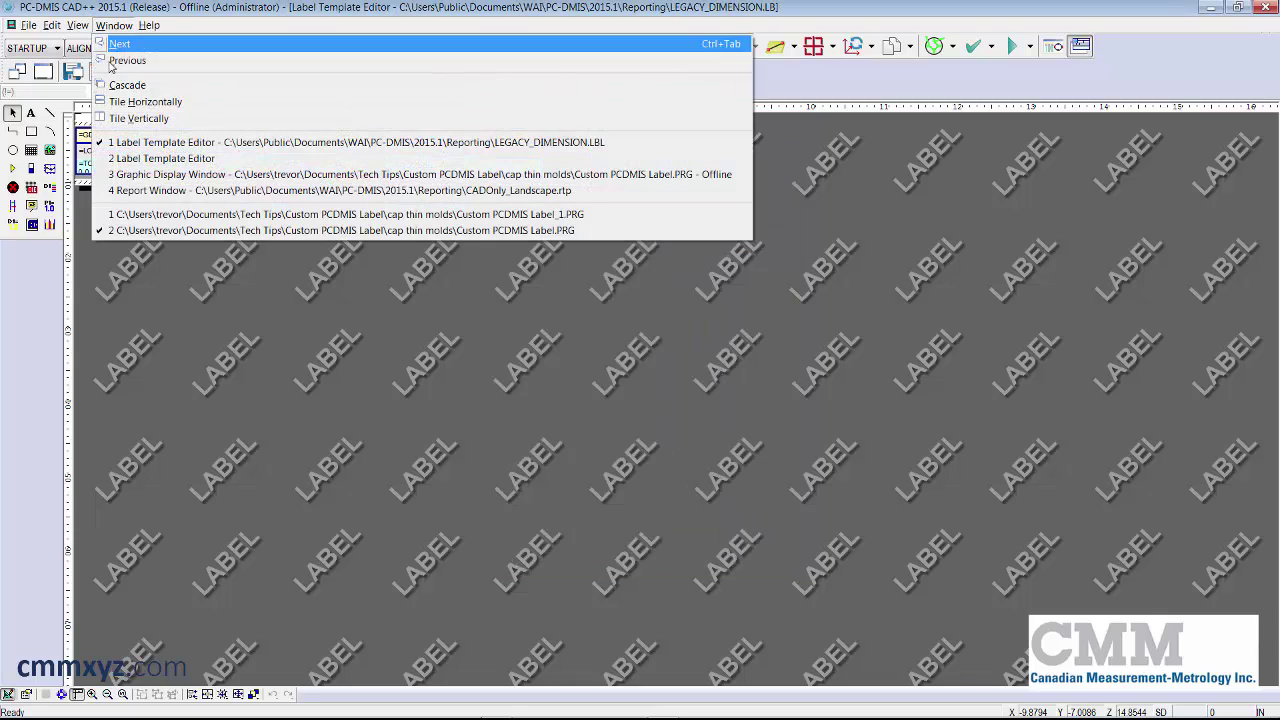
click(148, 158)
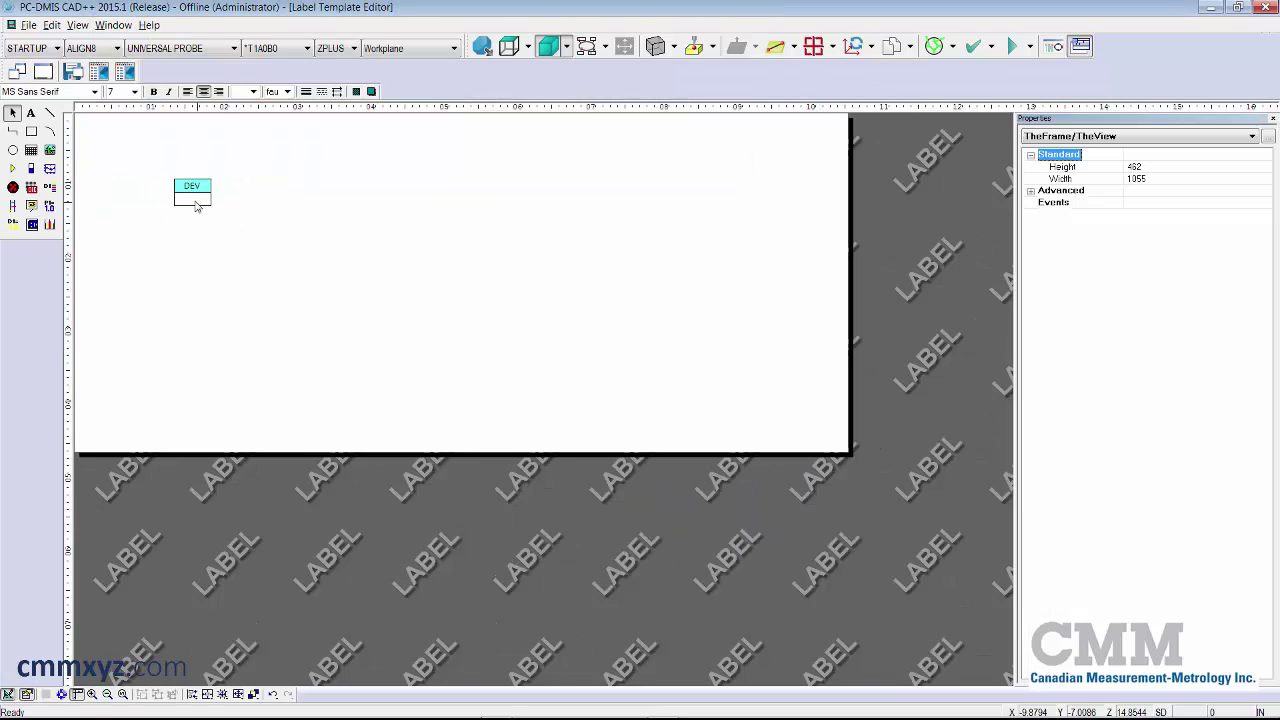
click(191, 200)
double_click(191, 200)
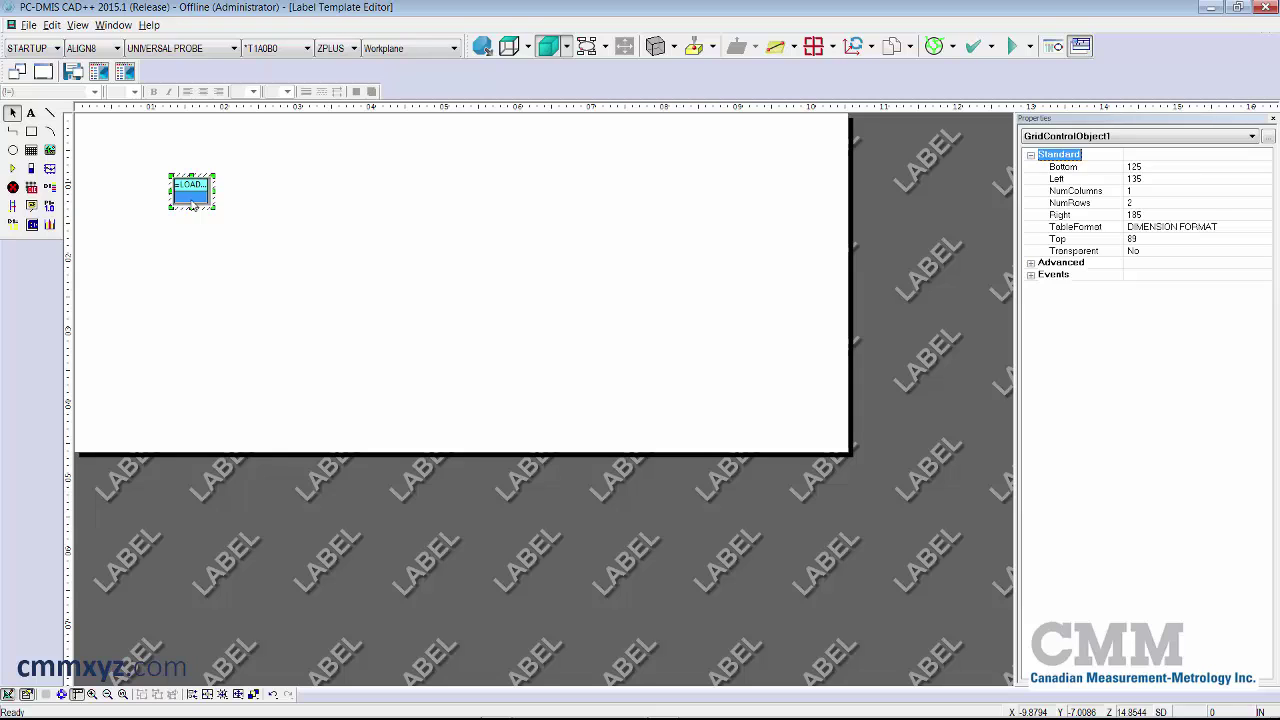
Paste the deviation expression into row 2, centred both ways in 7-point font.
double_click(191, 200)
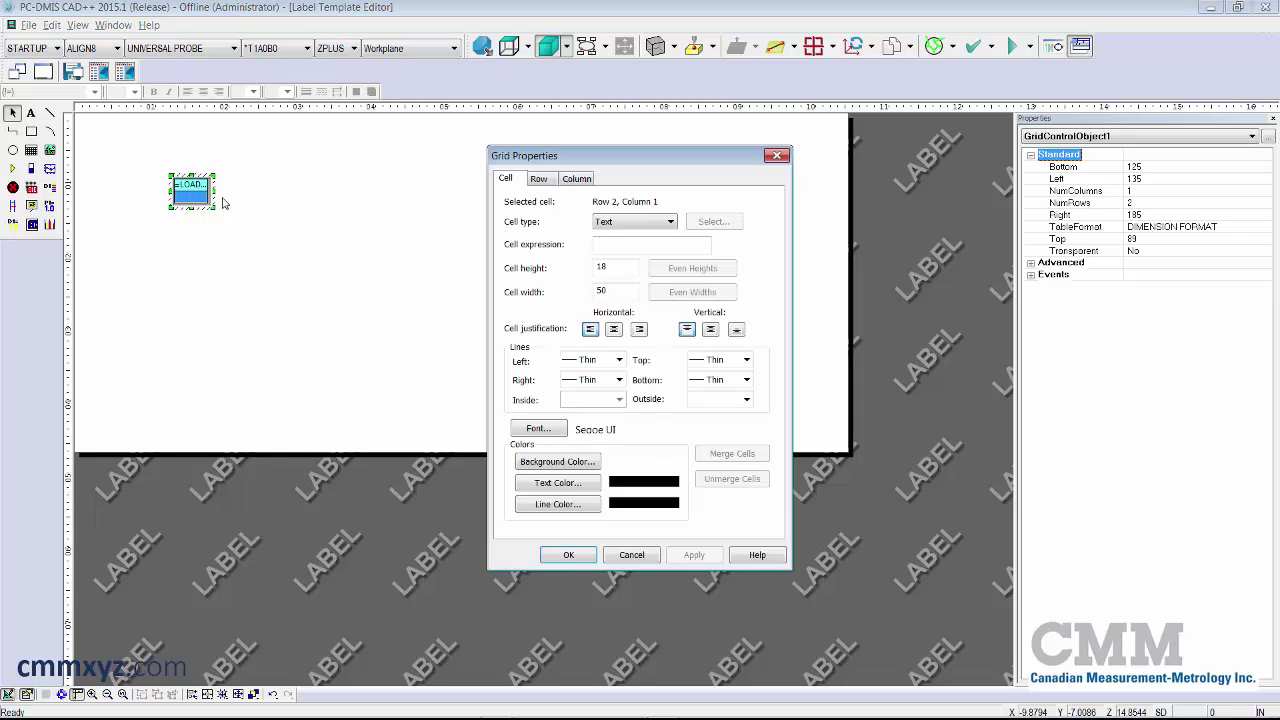
click(638, 242)
key(ctrl+v)
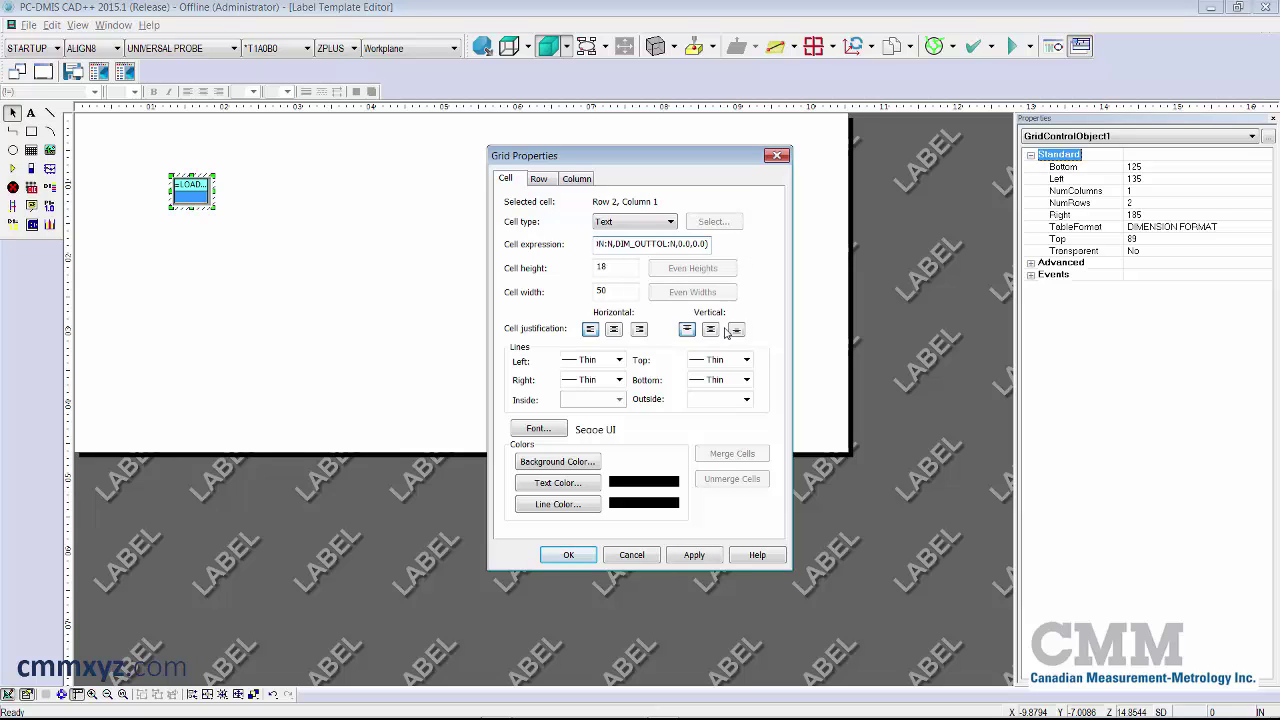
click(616, 334)
click(712, 330)
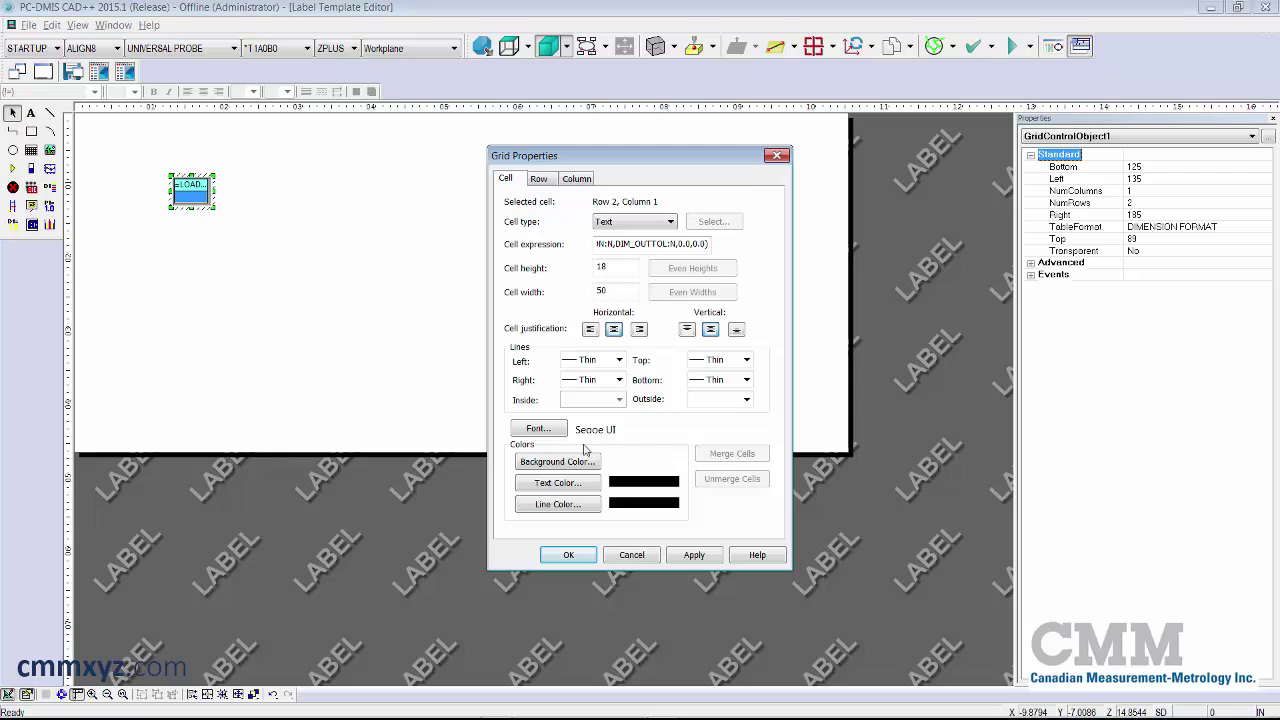
click(551, 430)
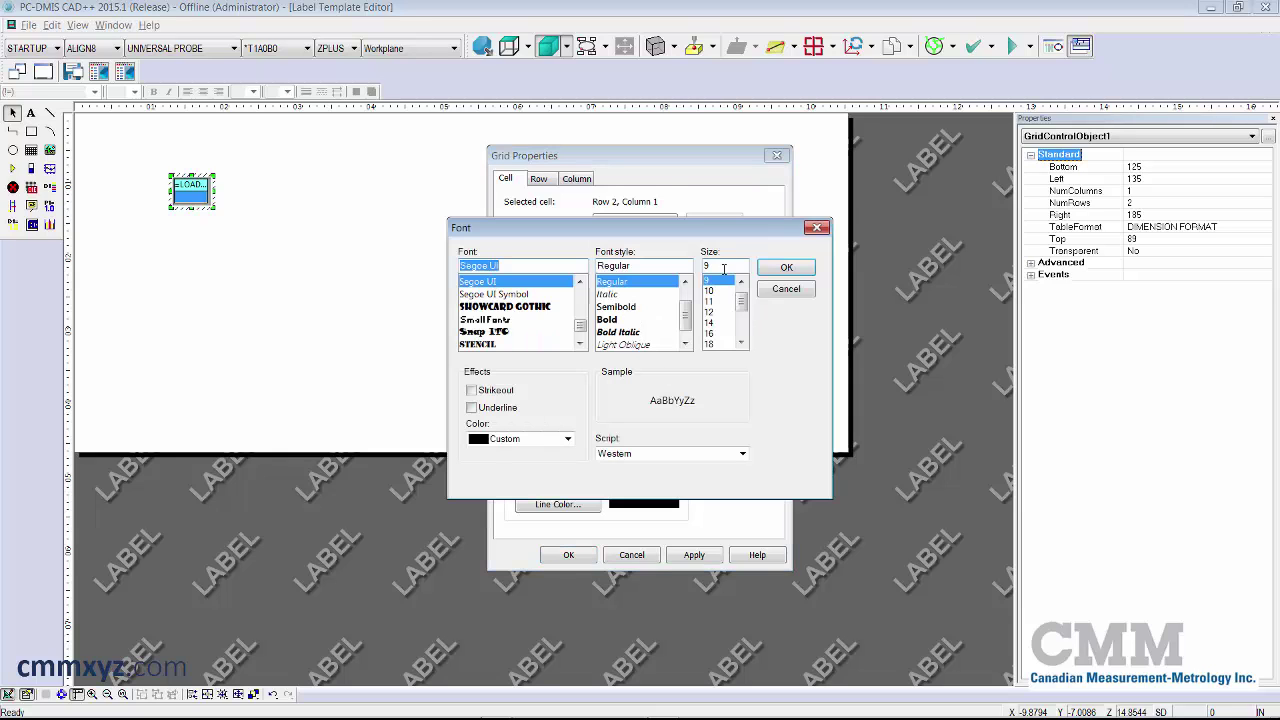
click(724, 266)
text(7)
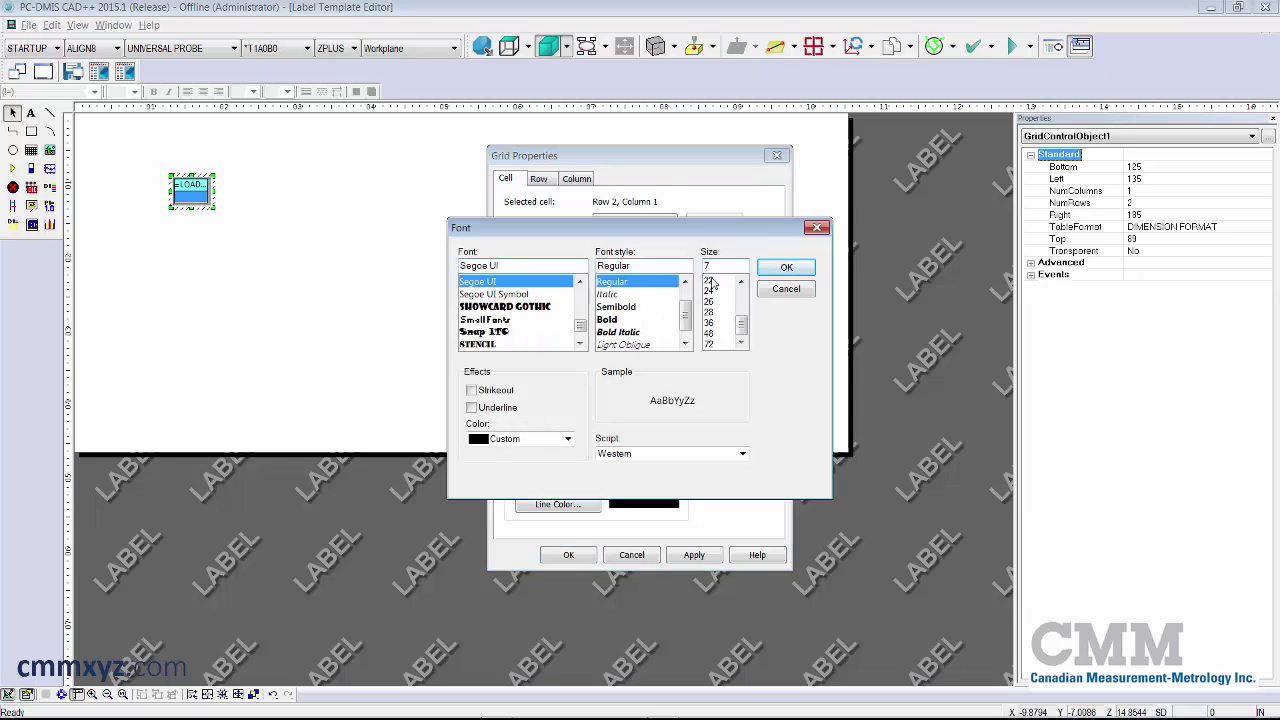
click(792, 269)
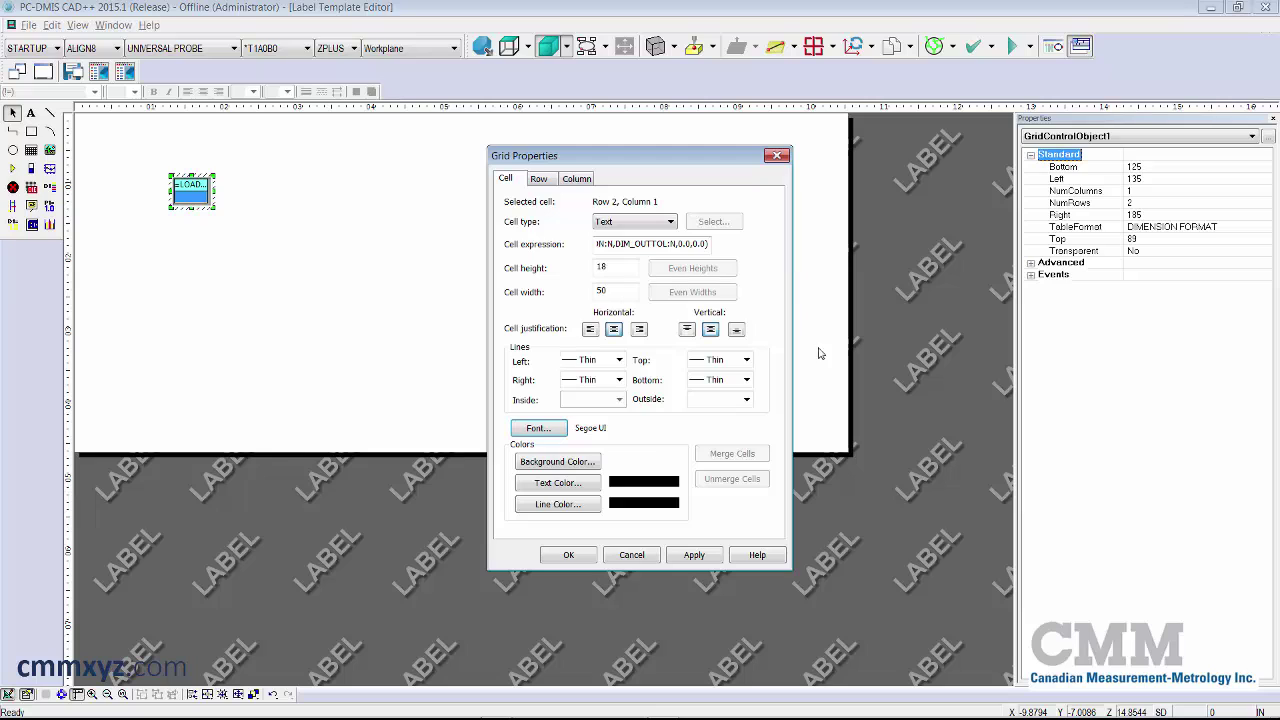
click(694, 555)
click(588, 558)
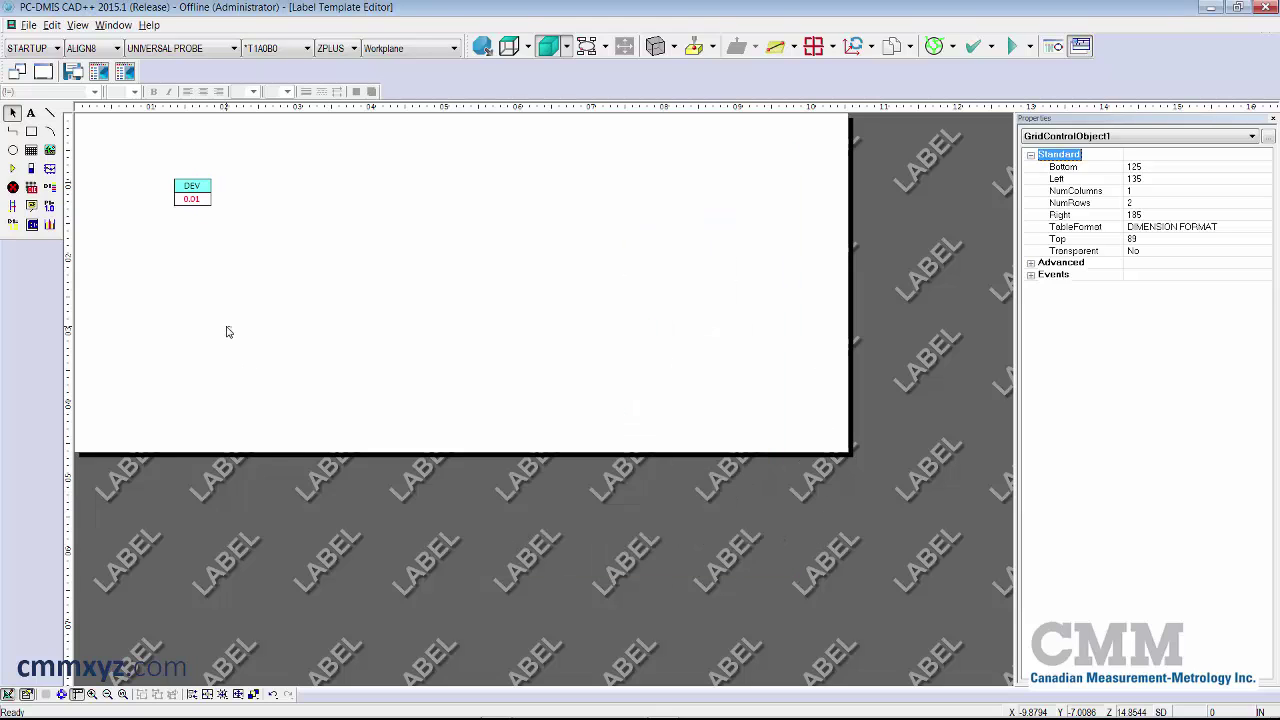
Save the label template as 'negative deviation'.
click(225, 332)
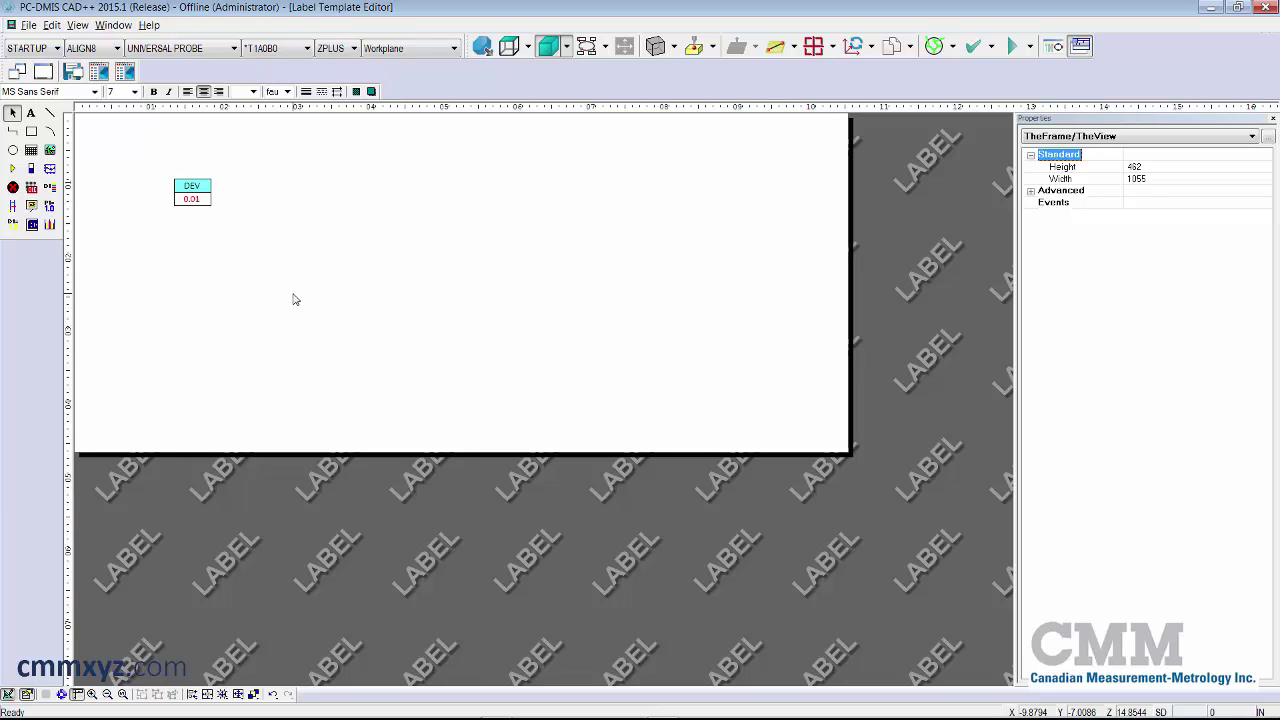
click(27, 25)
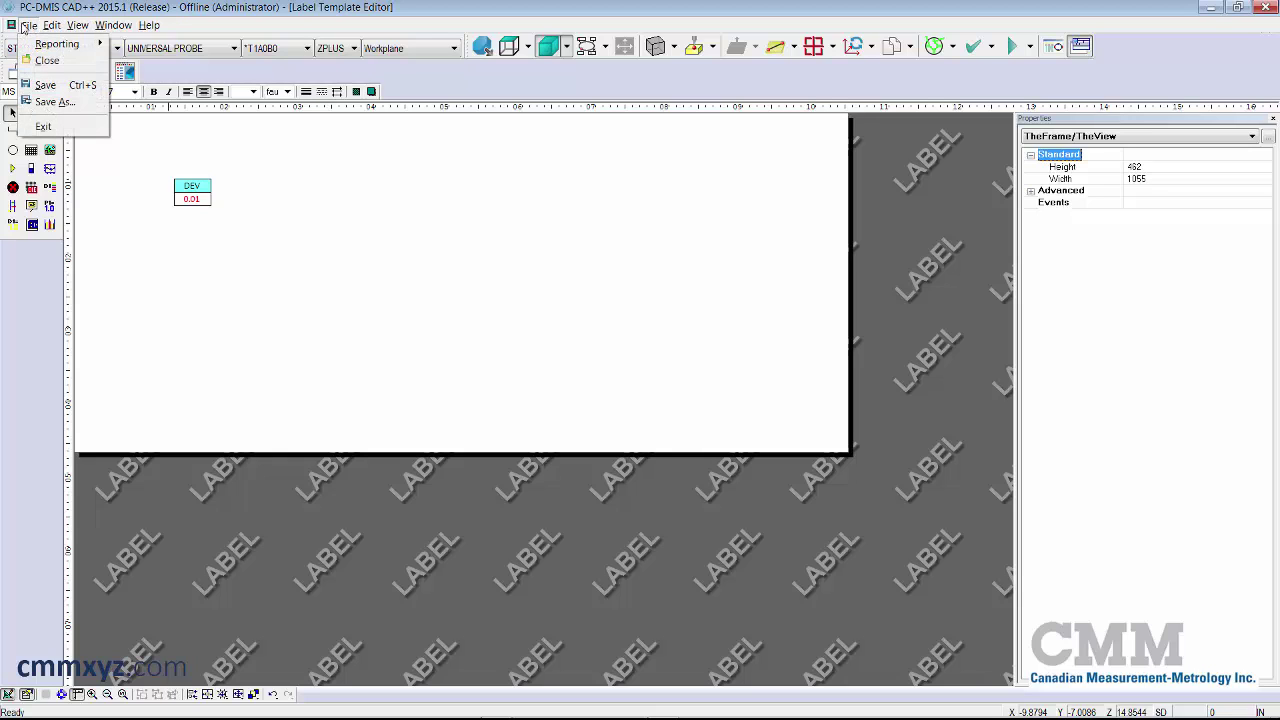
click(45, 102)
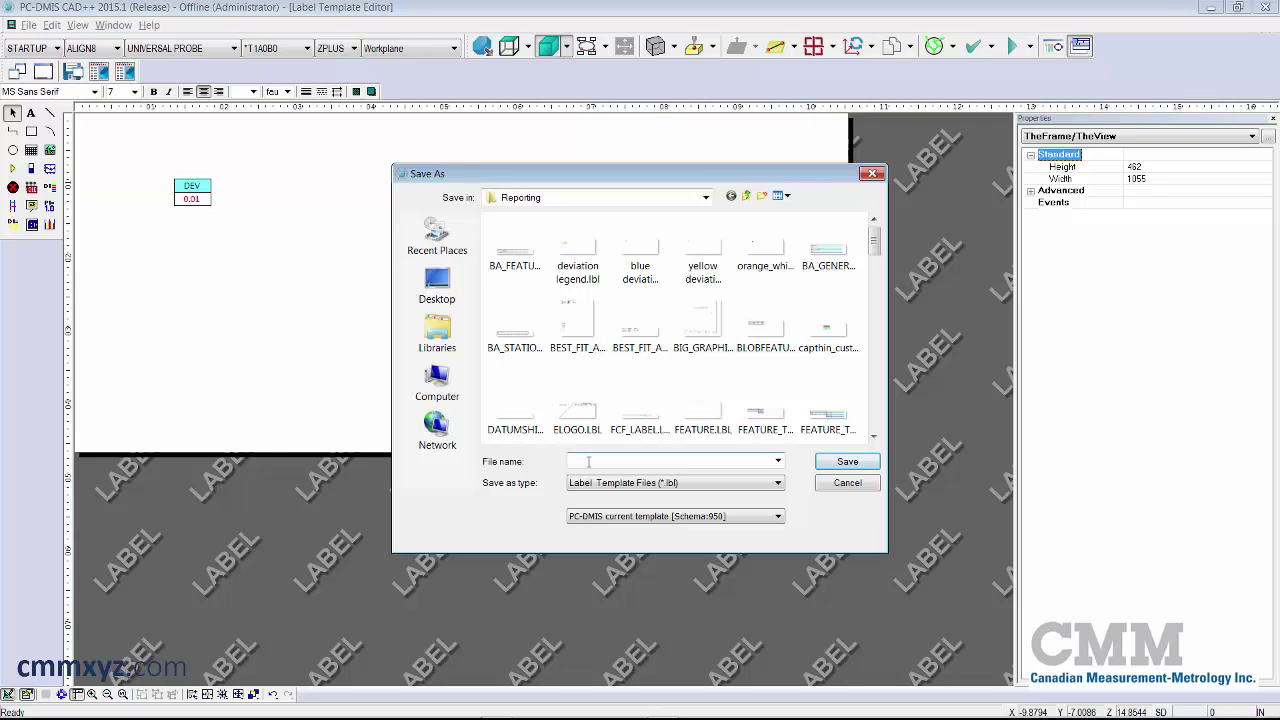
text(negative deviation)
click(848, 462)
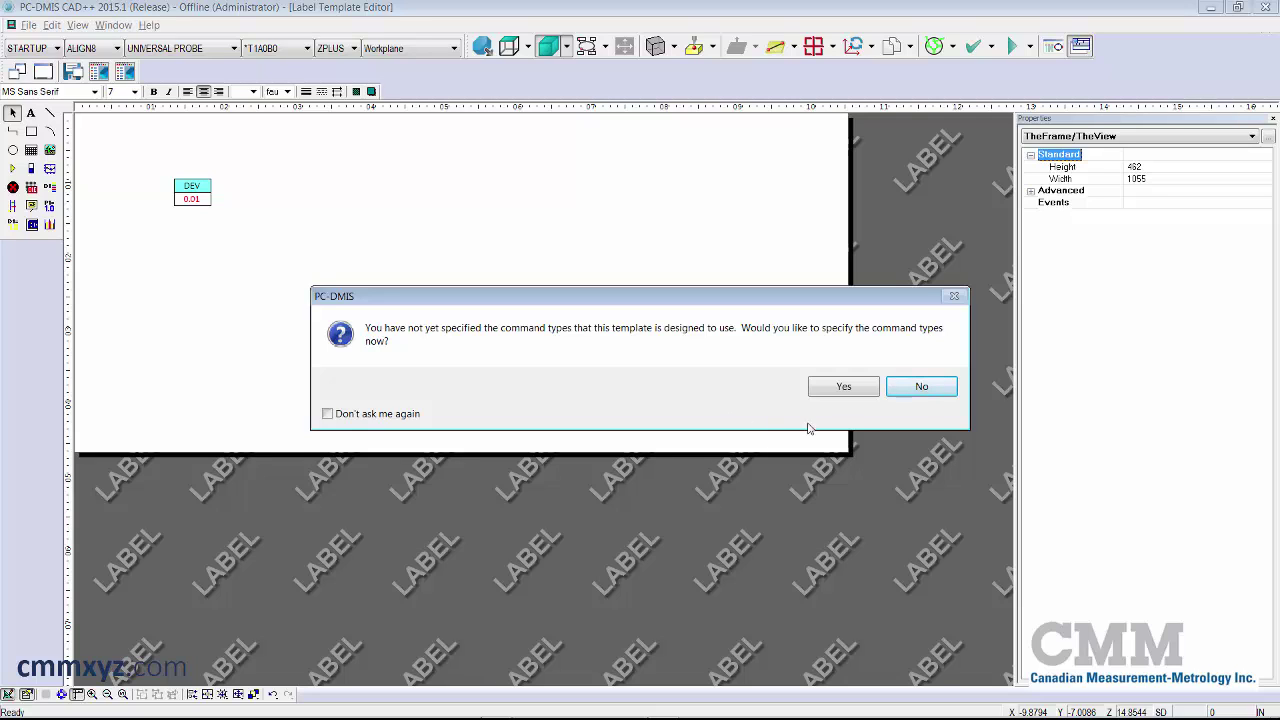
Set Dimensions as the template's supported command type.
click(844, 390)
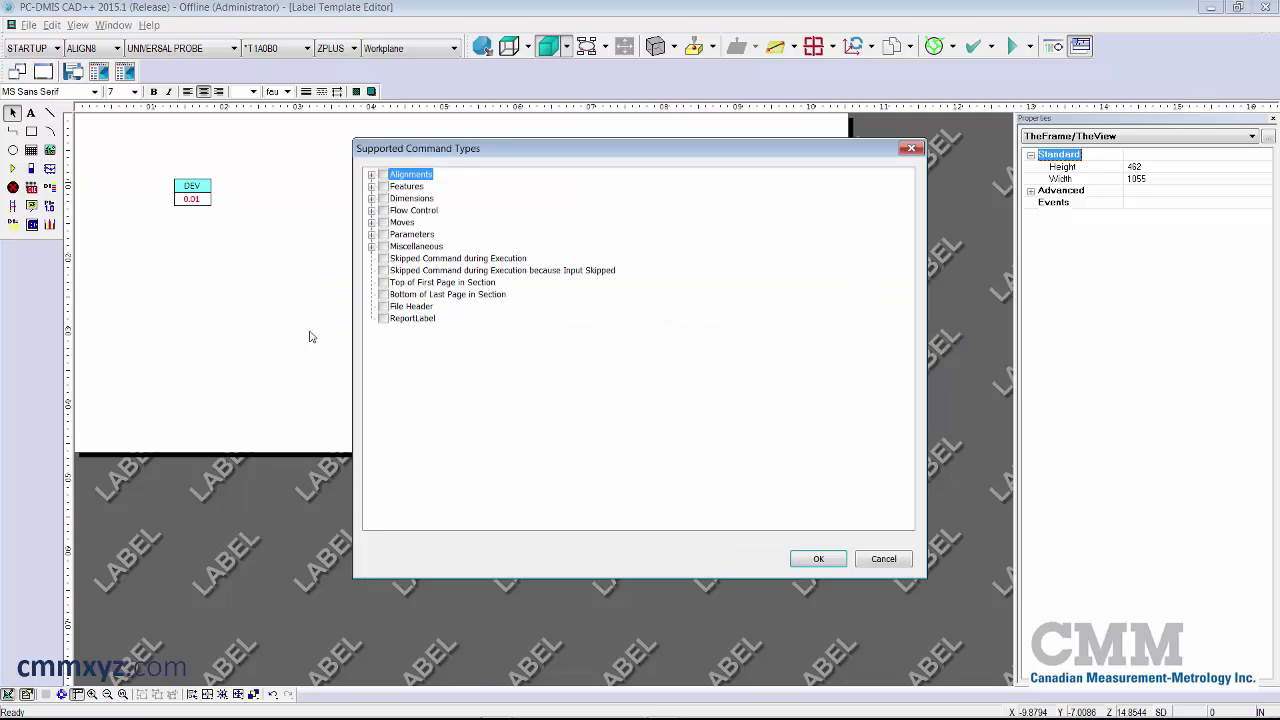
click(384, 199)
click(816, 560)
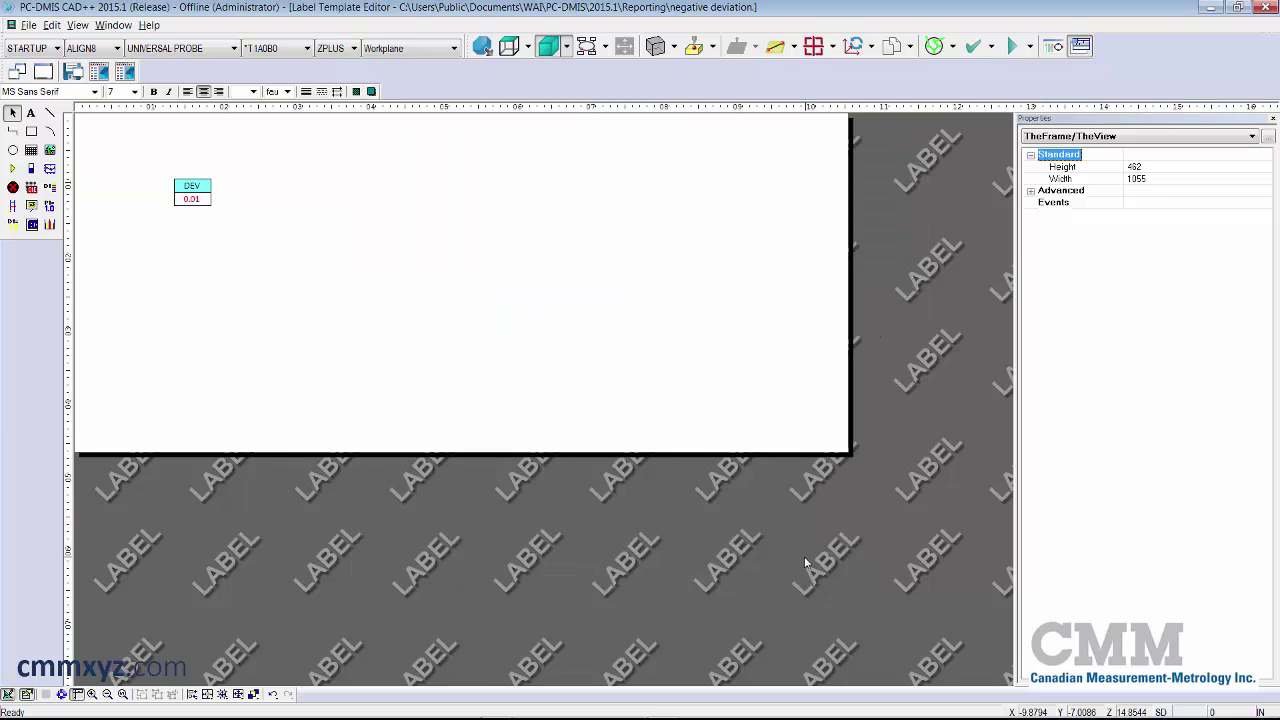
Change the DEV header cell's background from cyan to yellow.
click(203, 190)
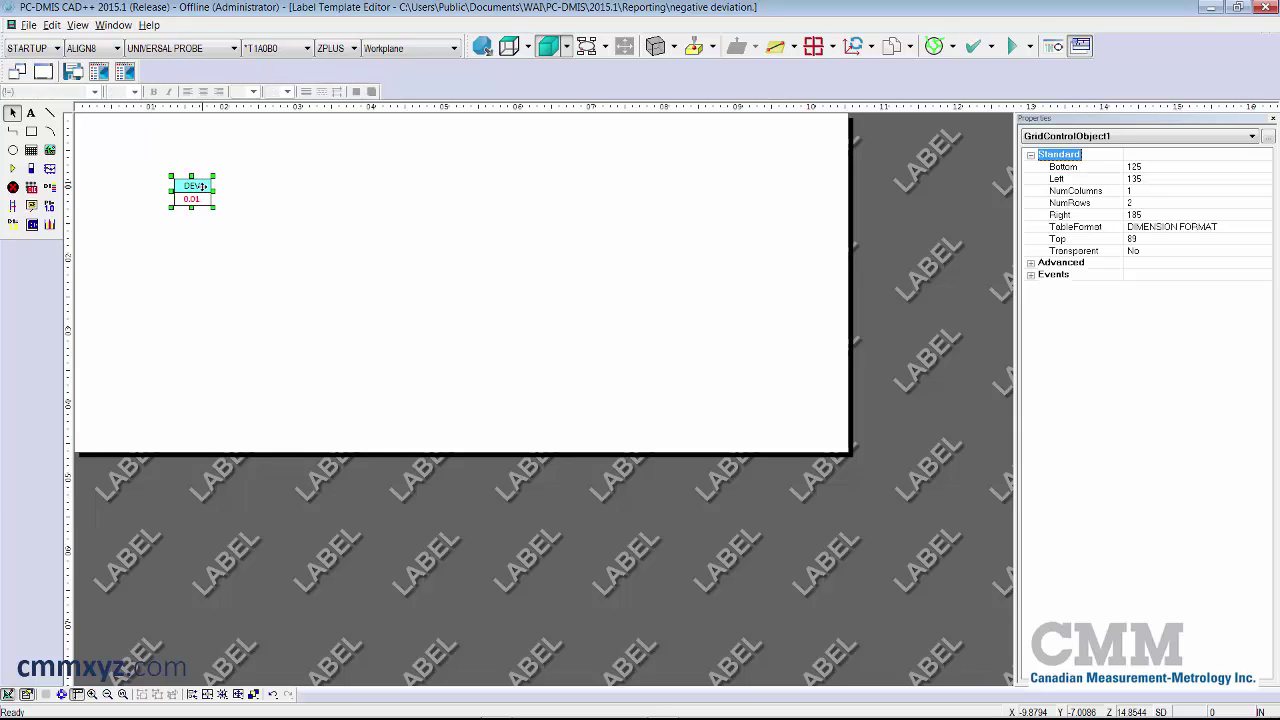
double_click(187, 187)
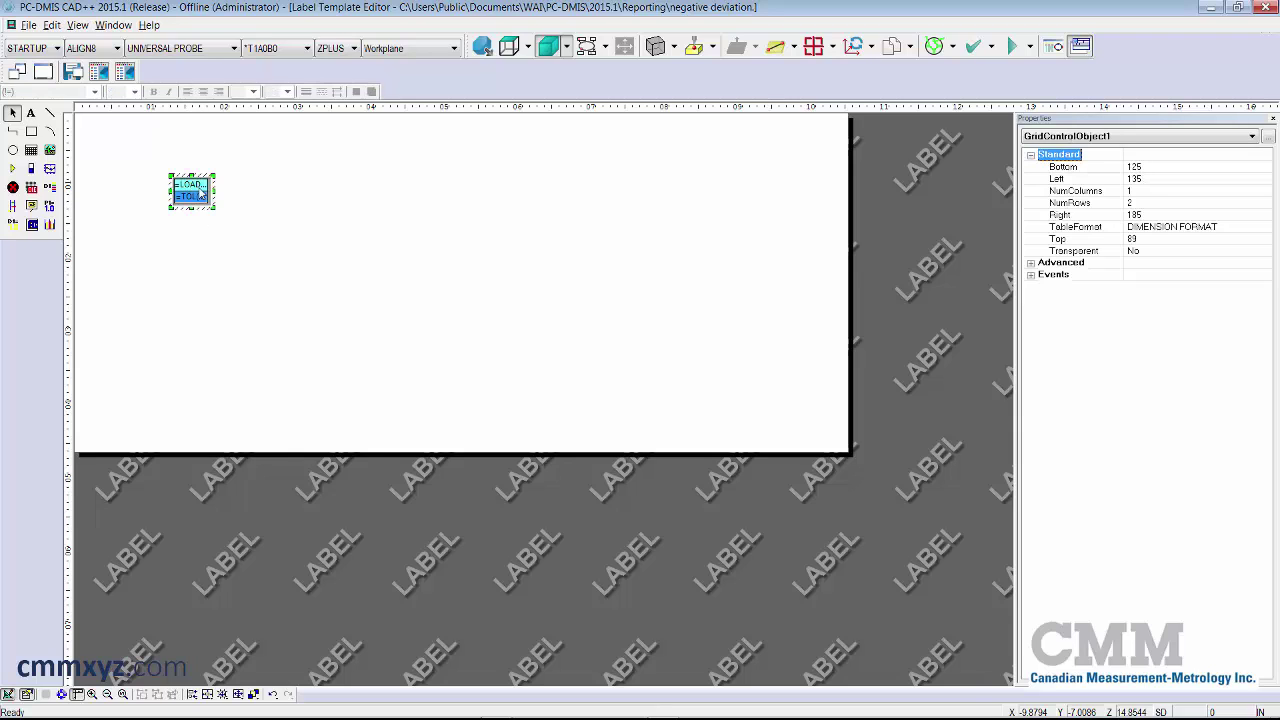
click(199, 186)
double_click(201, 188)
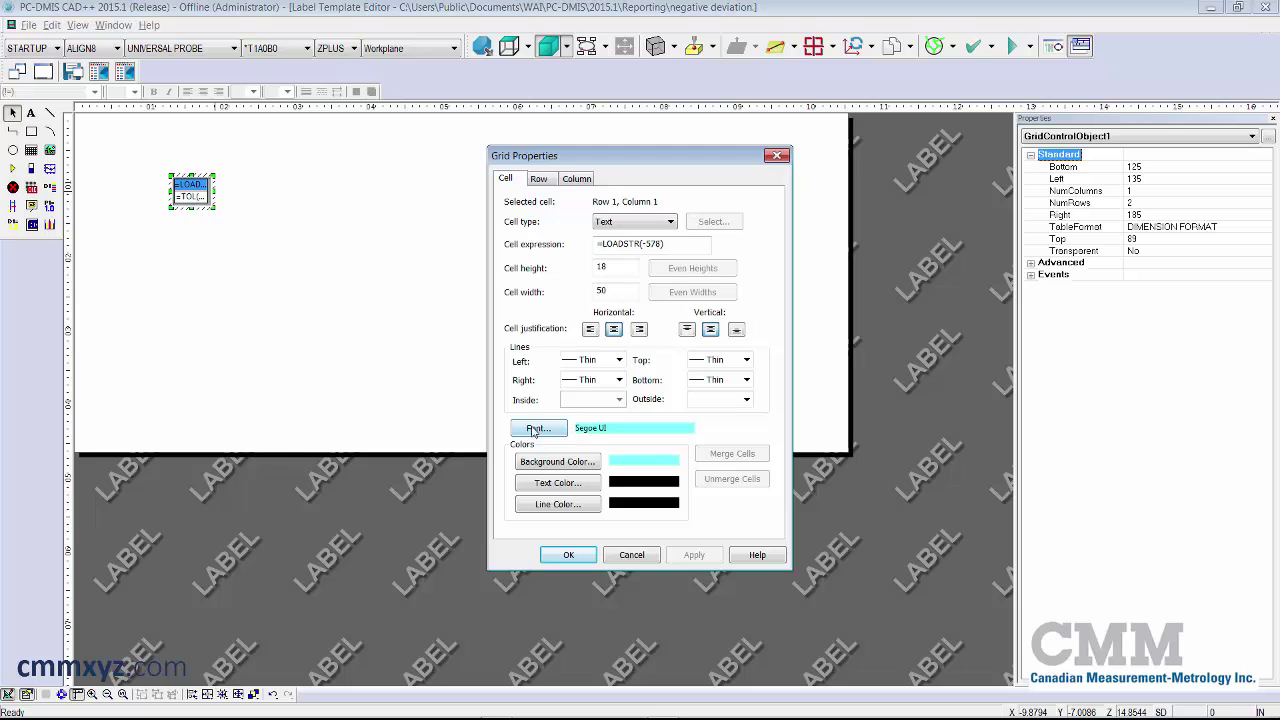
click(577, 462)
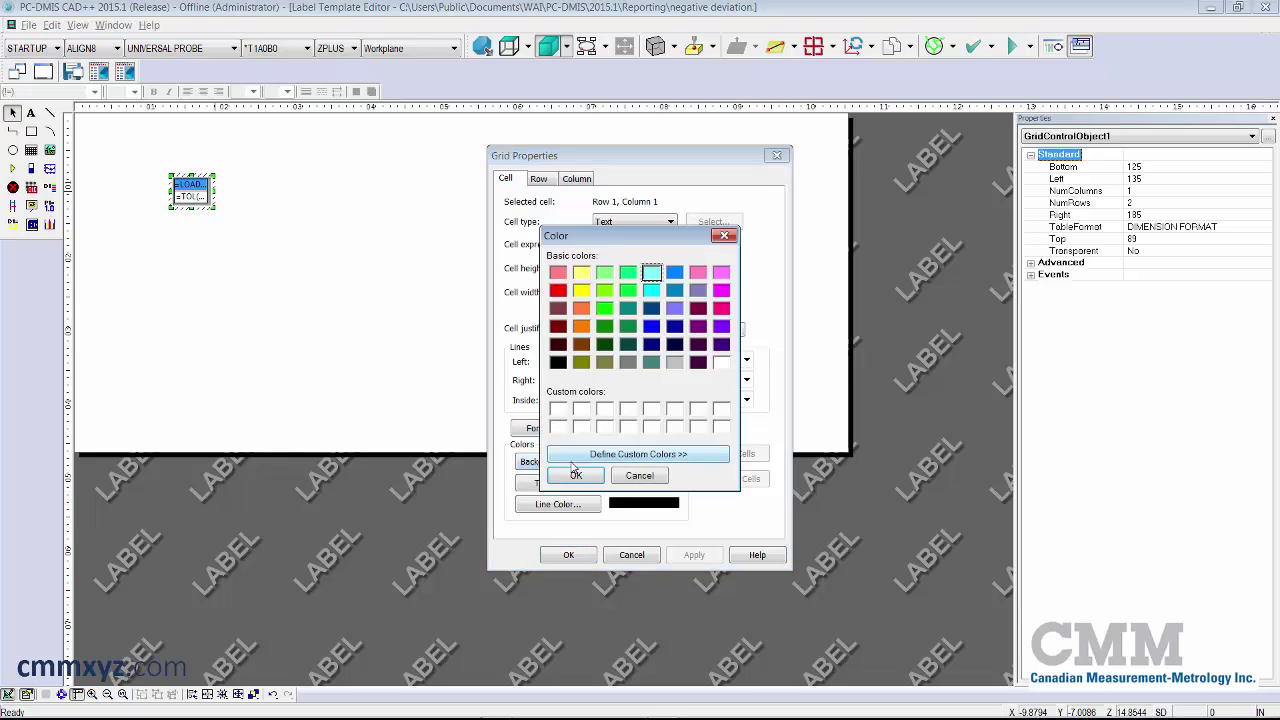
click(582, 273)
click(576, 475)
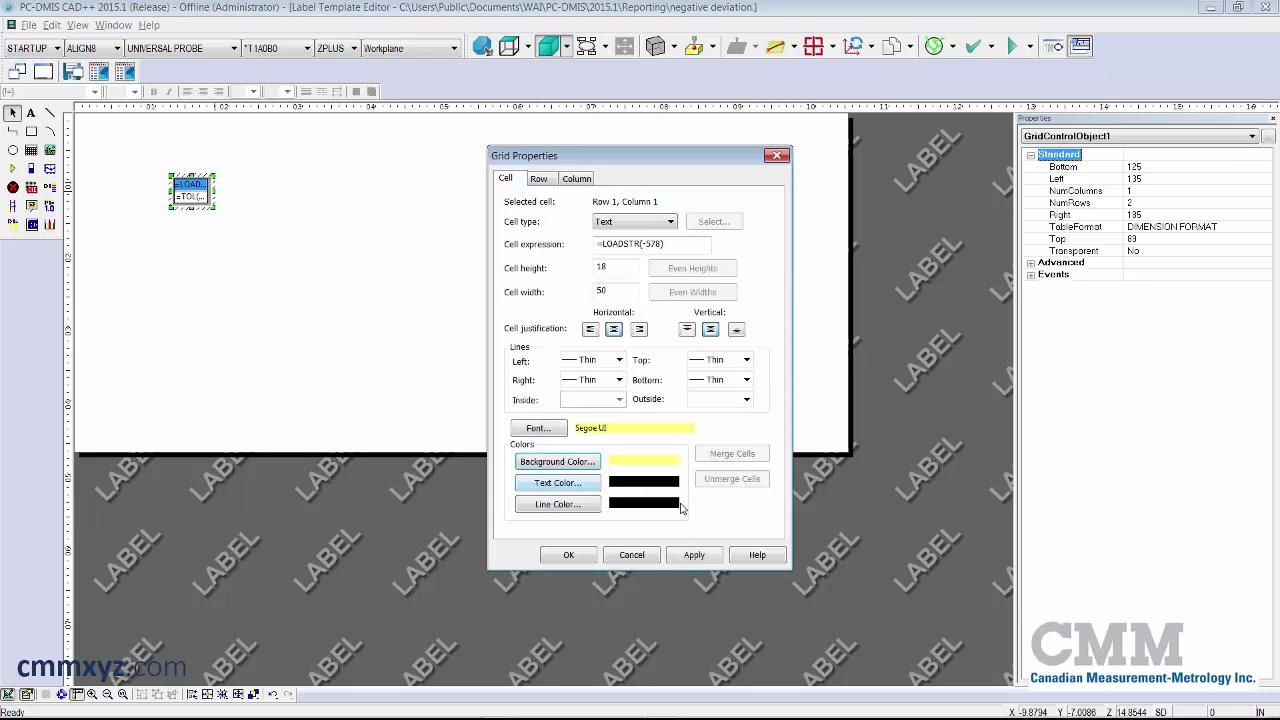
click(568, 555)
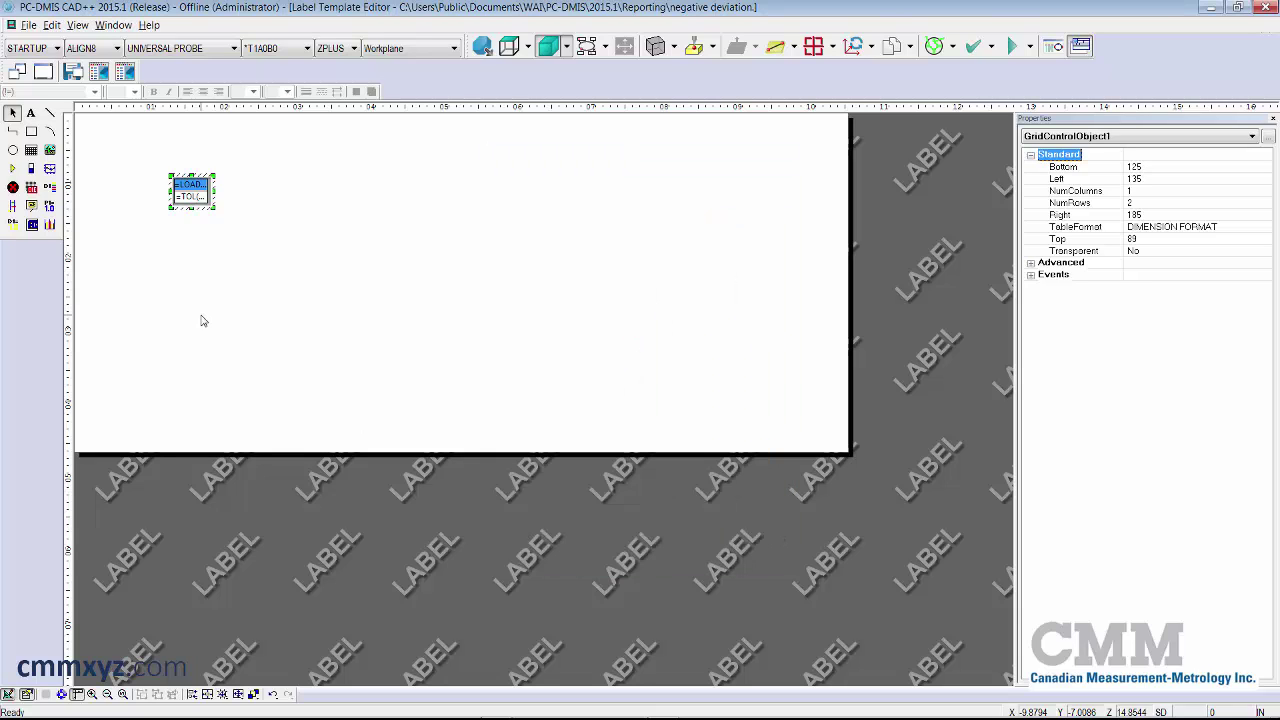
click(201, 320)
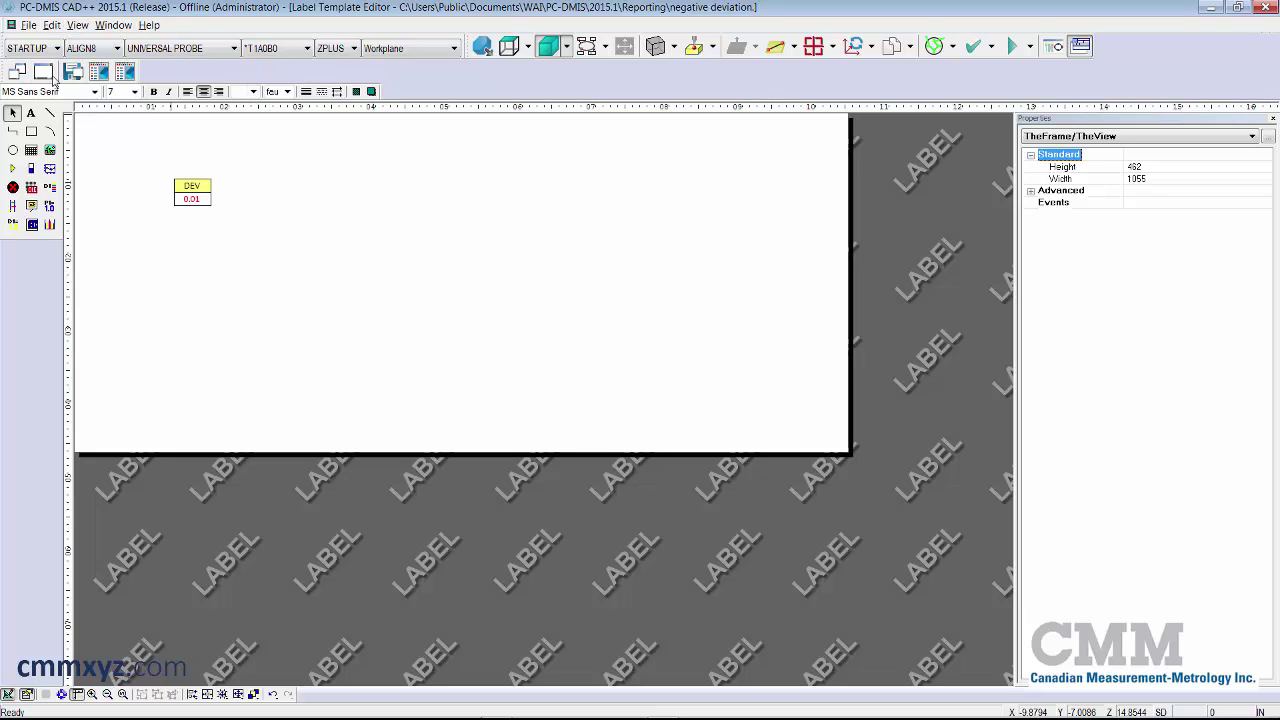
Save the yellow-header template as a new file, positive deviation.lbl.
click(29, 25)
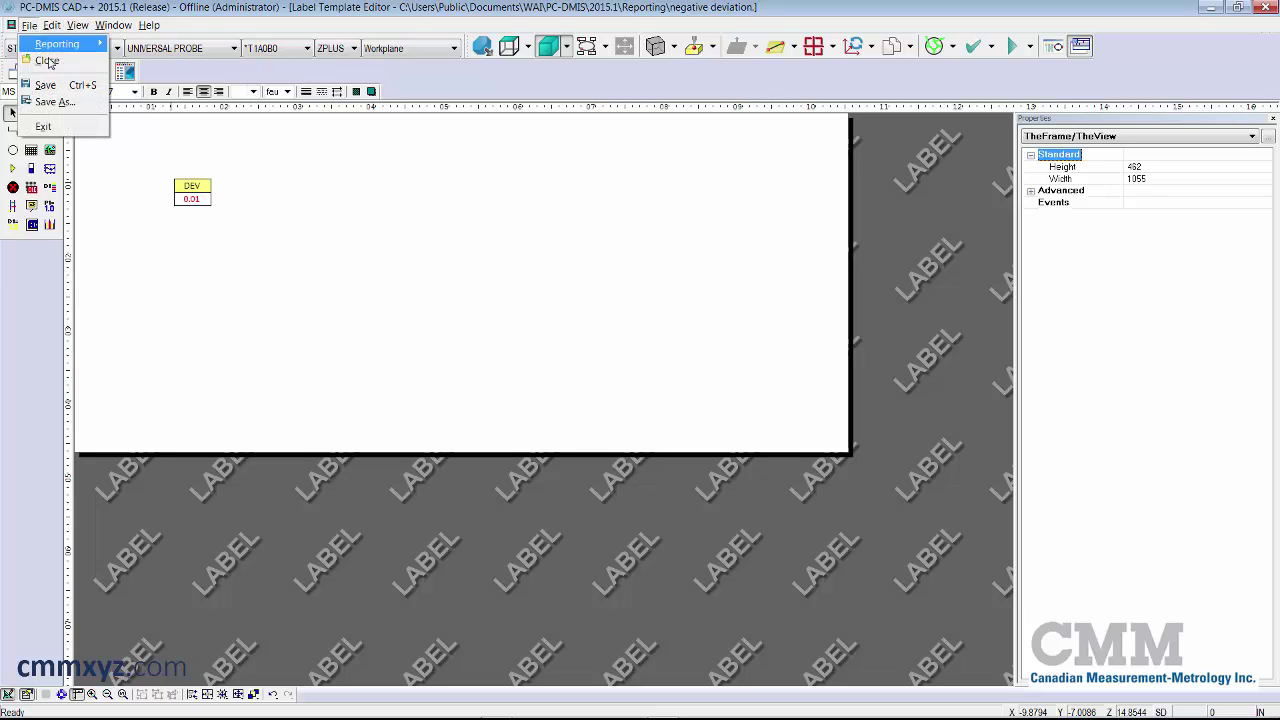
click(54, 102)
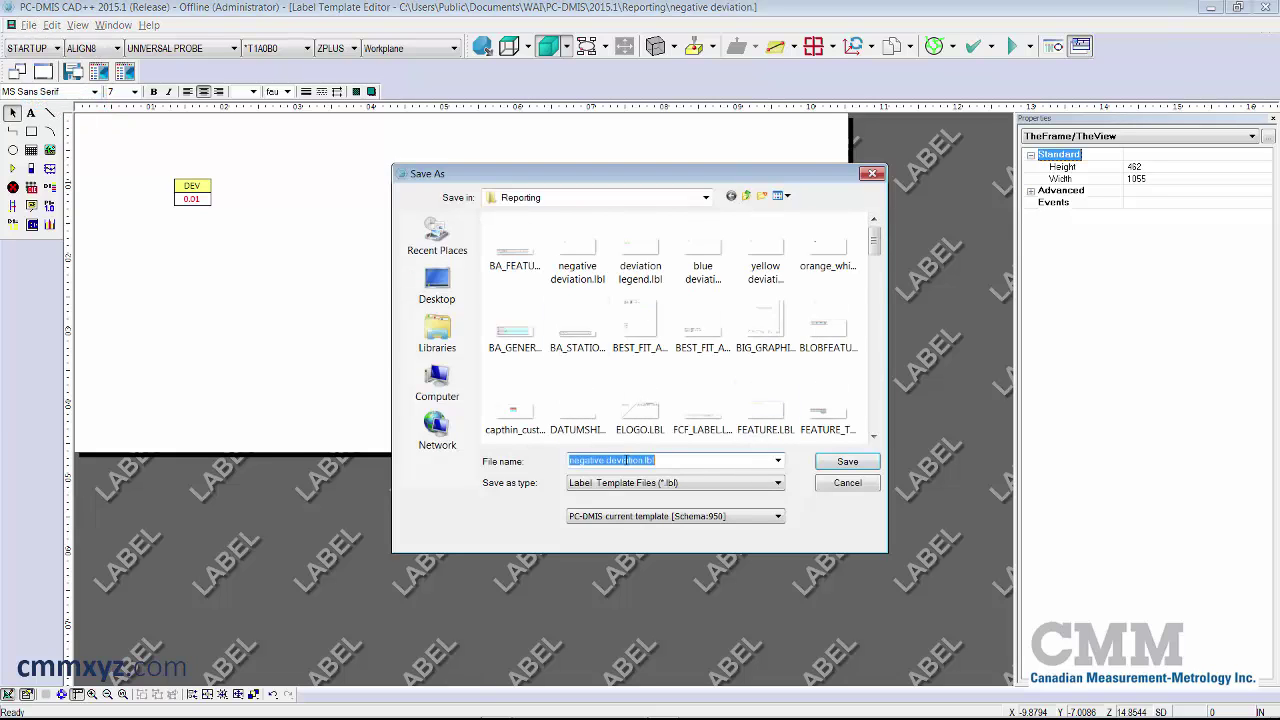
key(Tab)
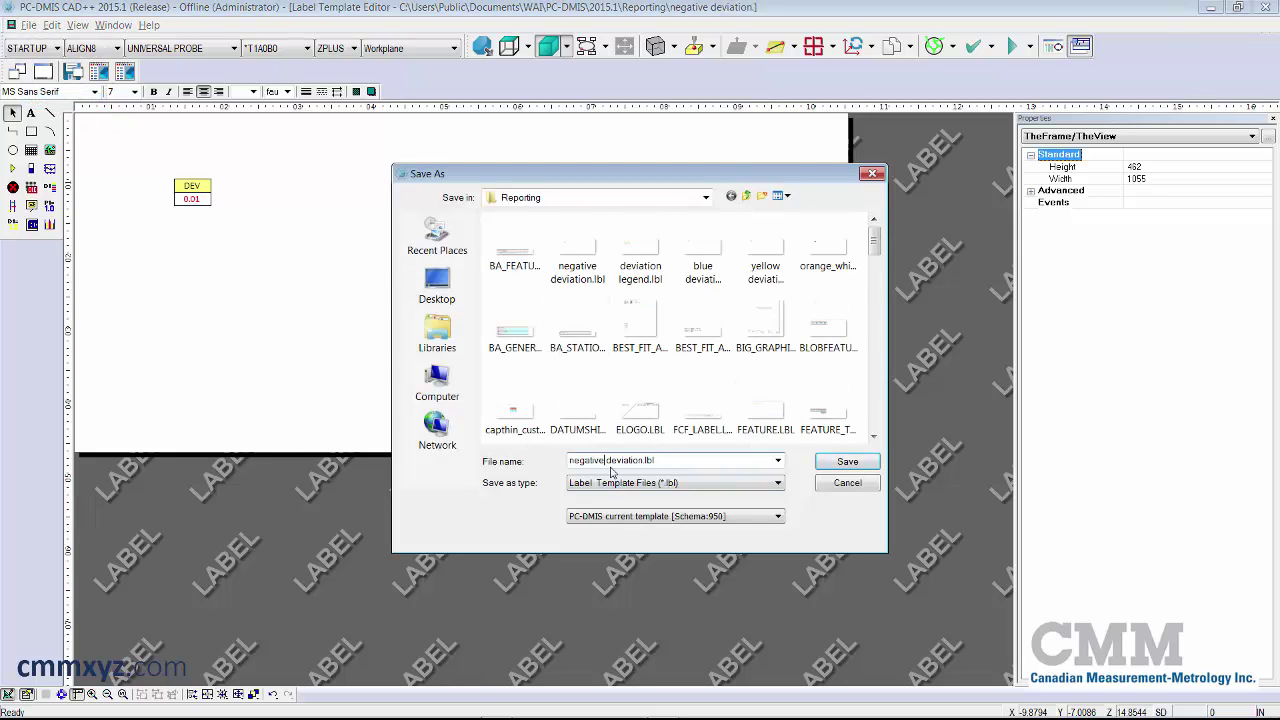
key(BackSpace)
key(BackSpace)
key(BackSpace)
key(BackSpace)
key(BackSpace)
key(BackSpace)
key(BackSpace)
key(BackSpace)
key(BackSpace)
text(positive)
click(847, 462)
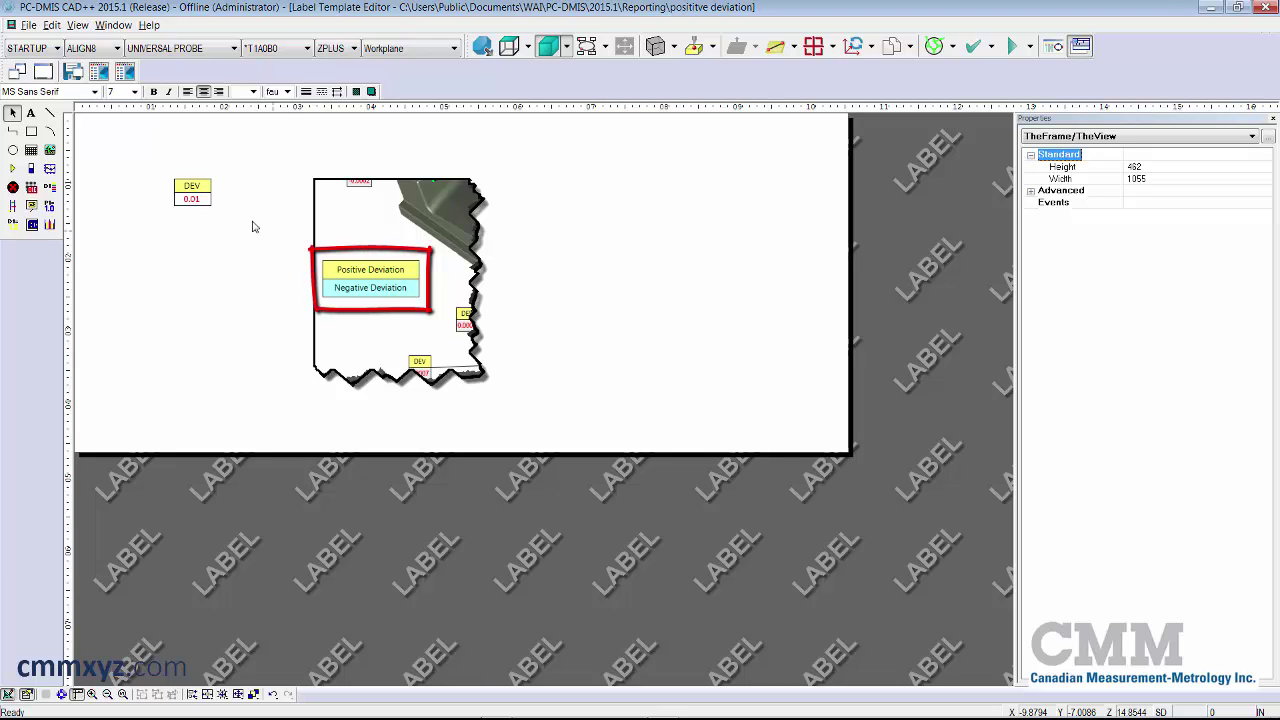
Resize the DEV label grid, enlarging it then shrinking it slightly to a compact box.
click(203, 197)
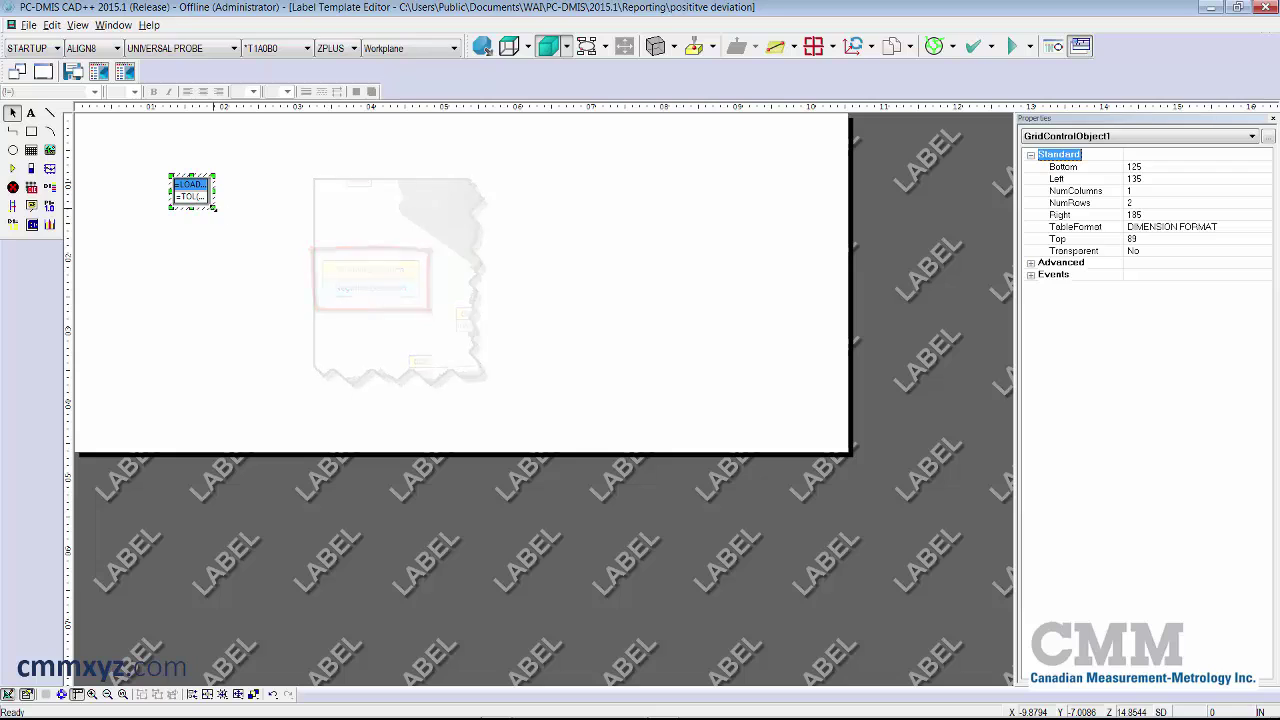
drag(214, 209, 374, 289)
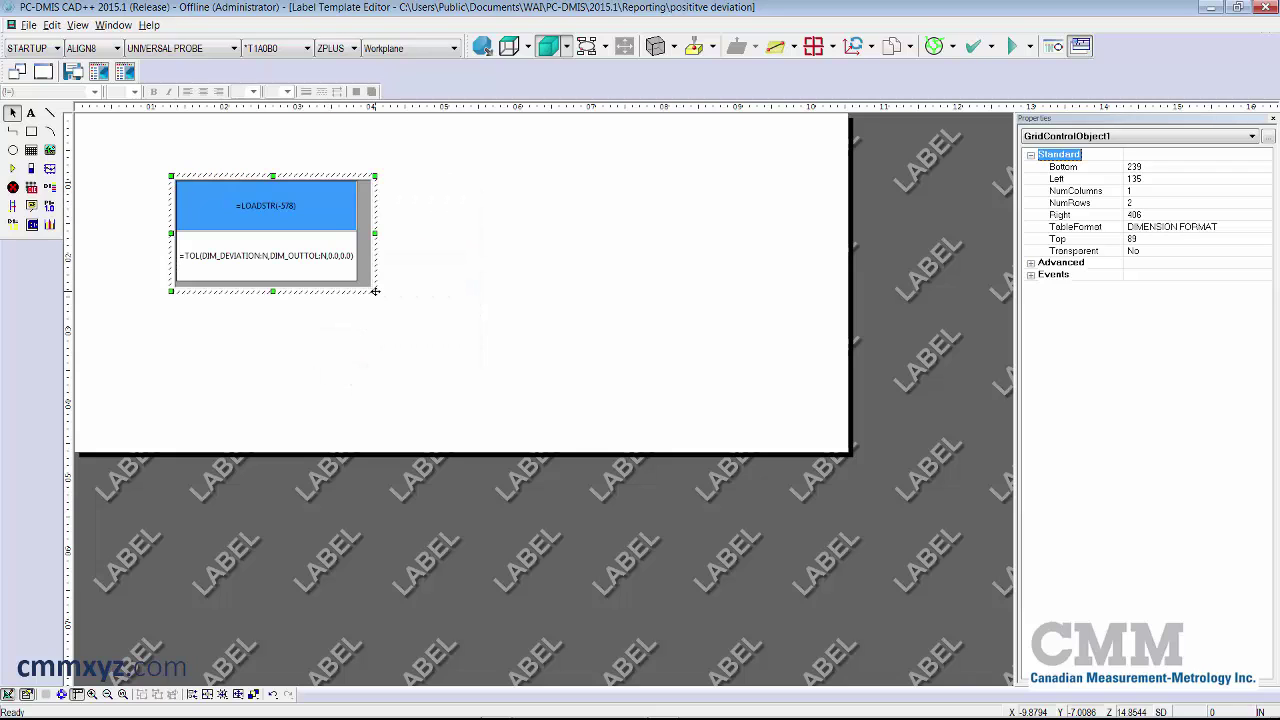
click(480, 316)
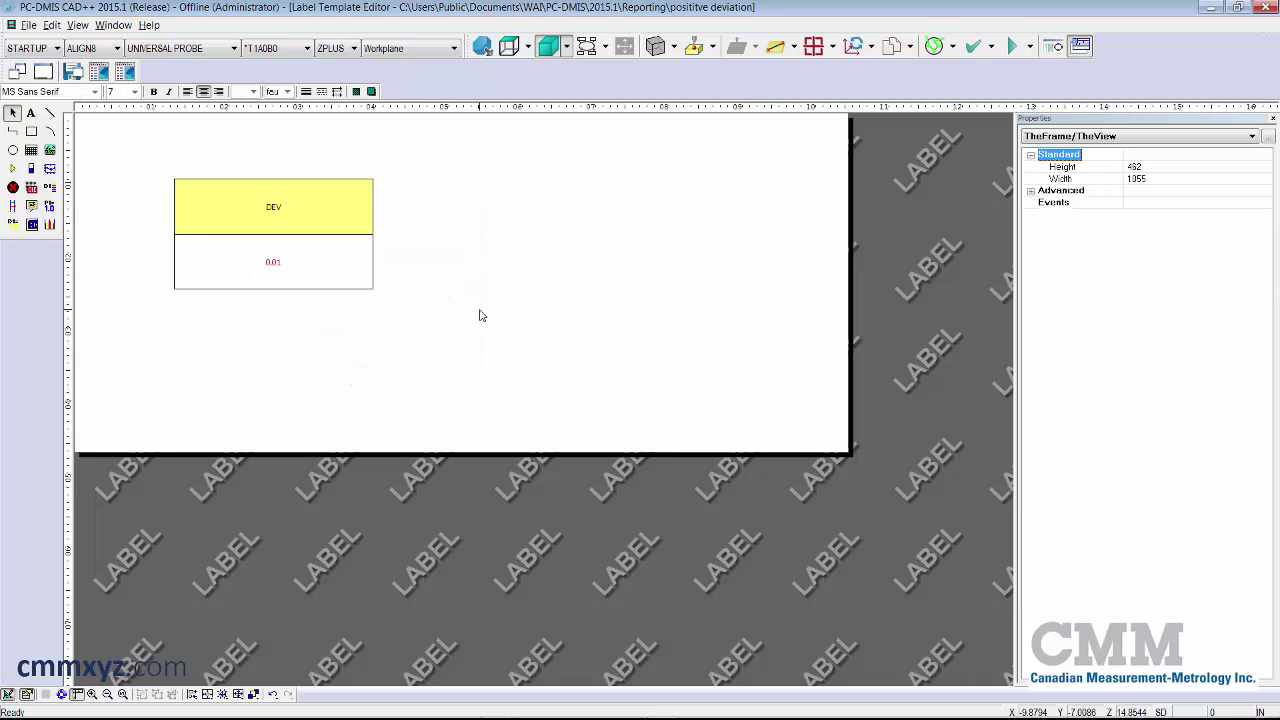
click(341, 262)
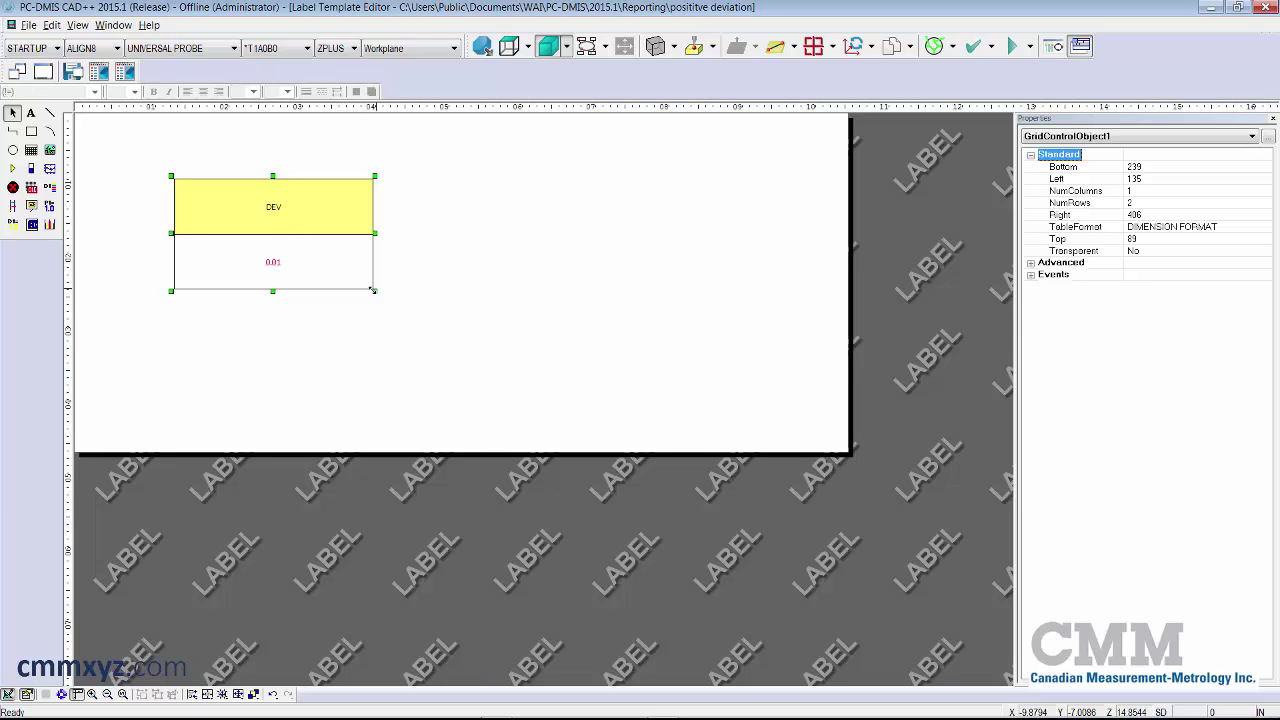
drag(374, 290, 357, 243)
click(420, 289)
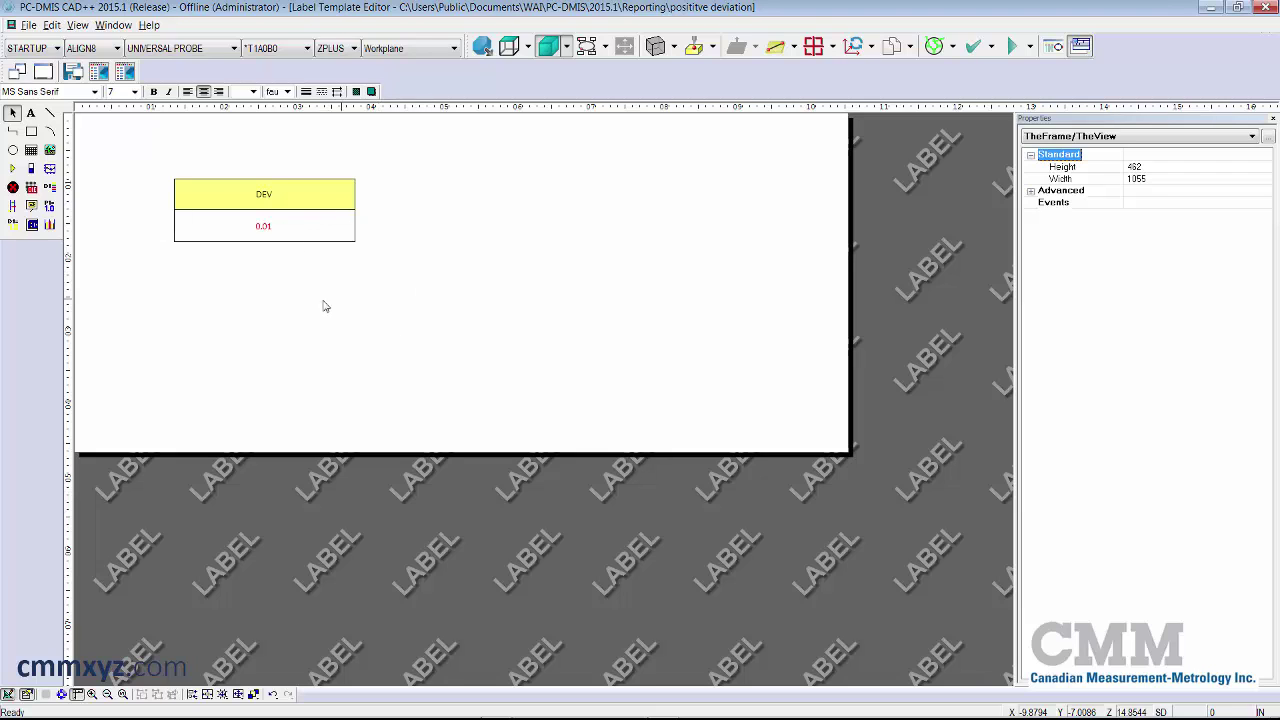
Replace the top cell's =LOADSTR(-578) expression with the text Negative Deviation.
double_click(264, 199)
double_click(266, 199)
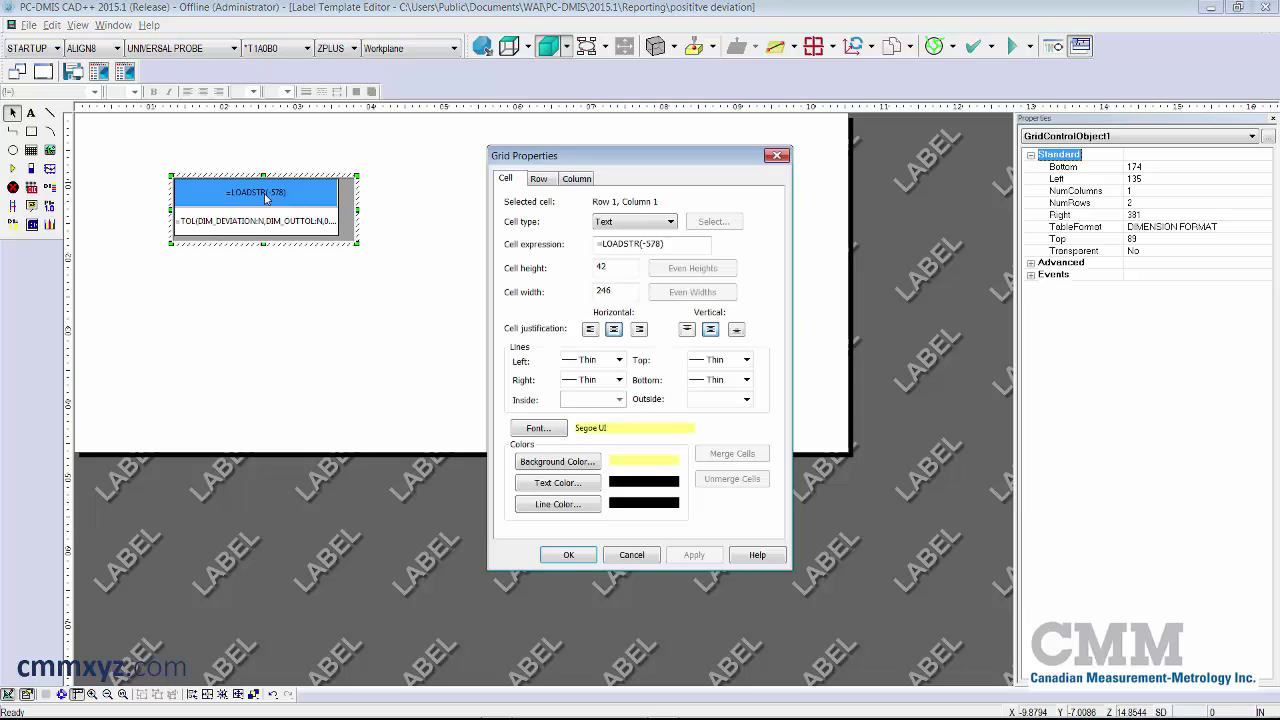
click(670, 243)
drag(674, 243, 508, 232)
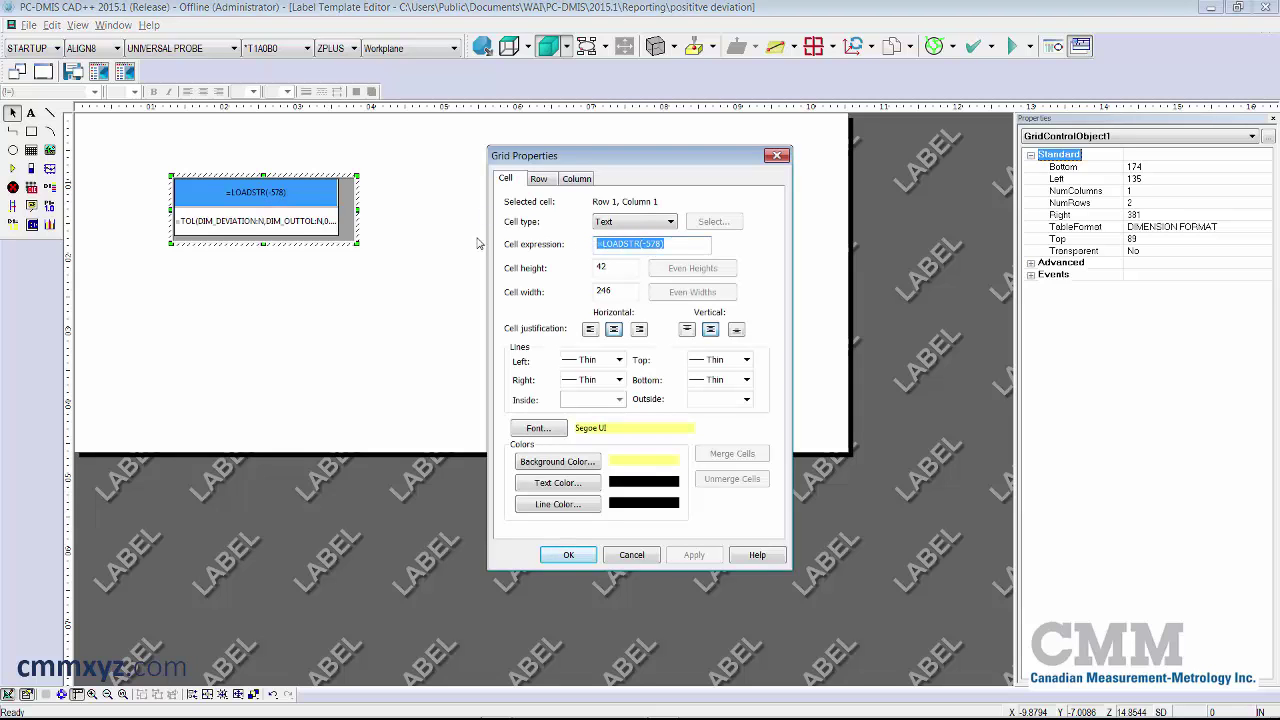
text(Negg)
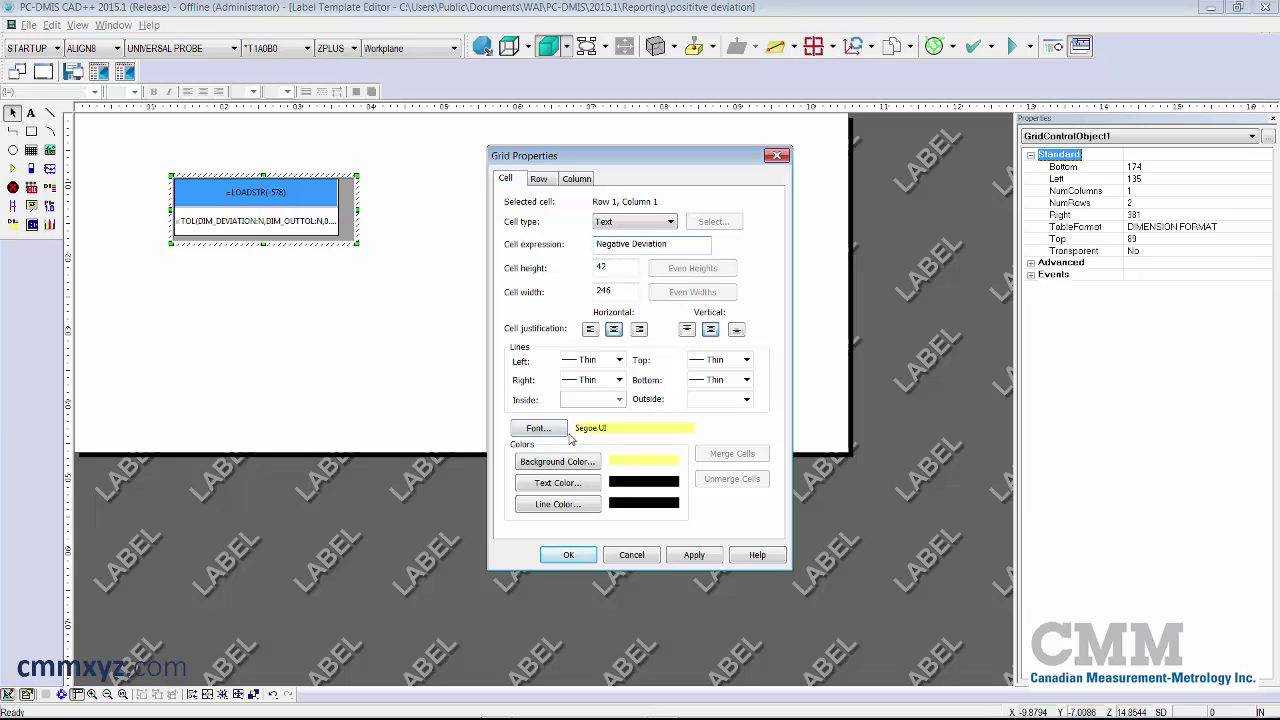
Give the top cell a light cyan background and 11-point font.
click(581, 462)
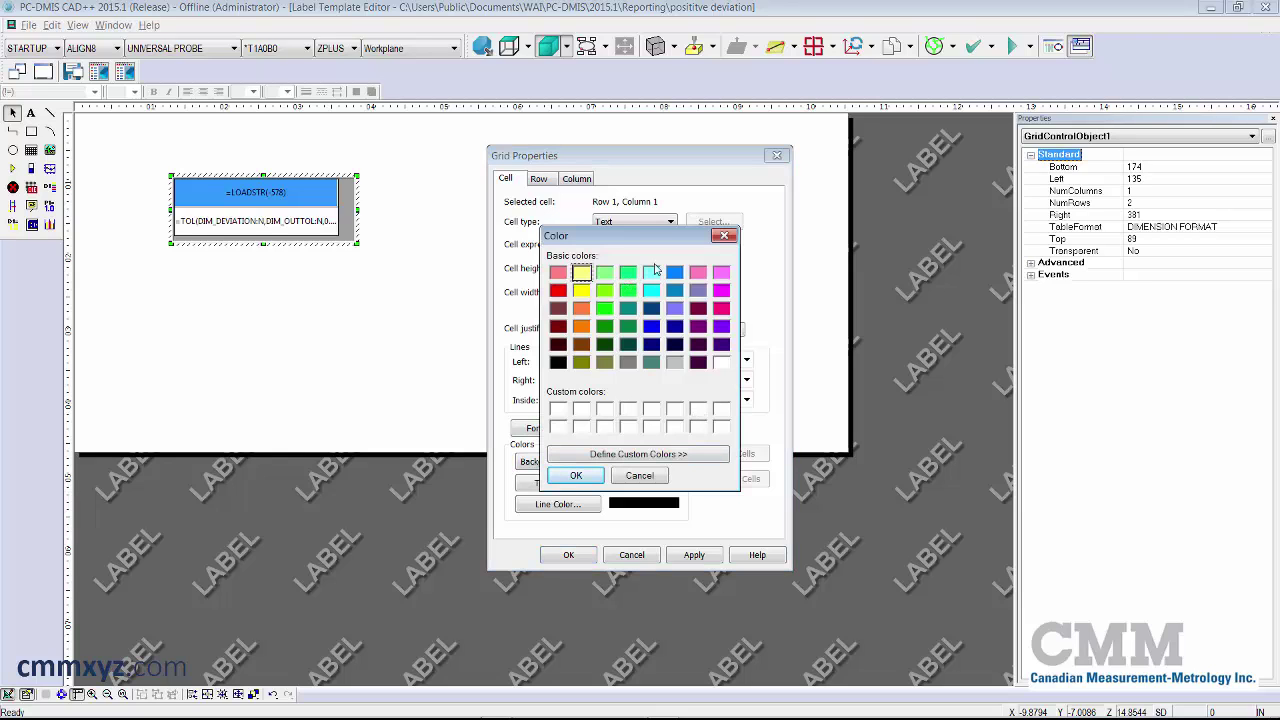
click(651, 273)
click(594, 475)
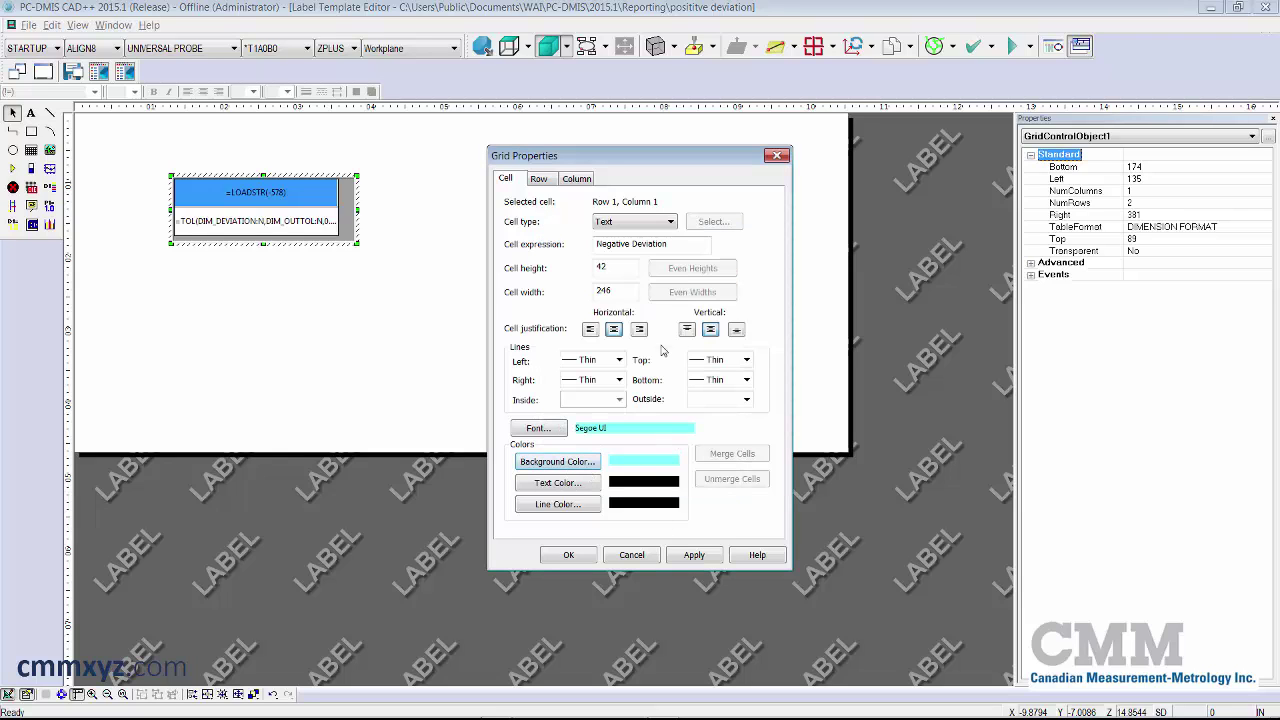
click(541, 430)
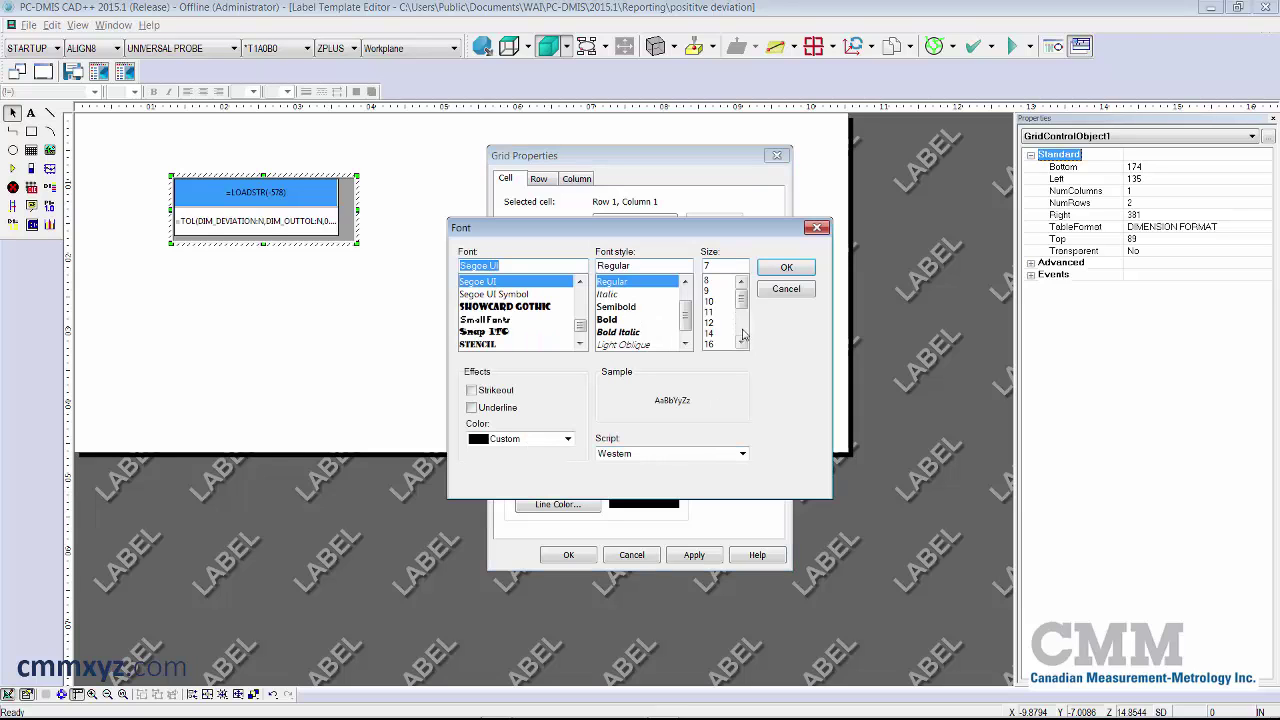
click(712, 318)
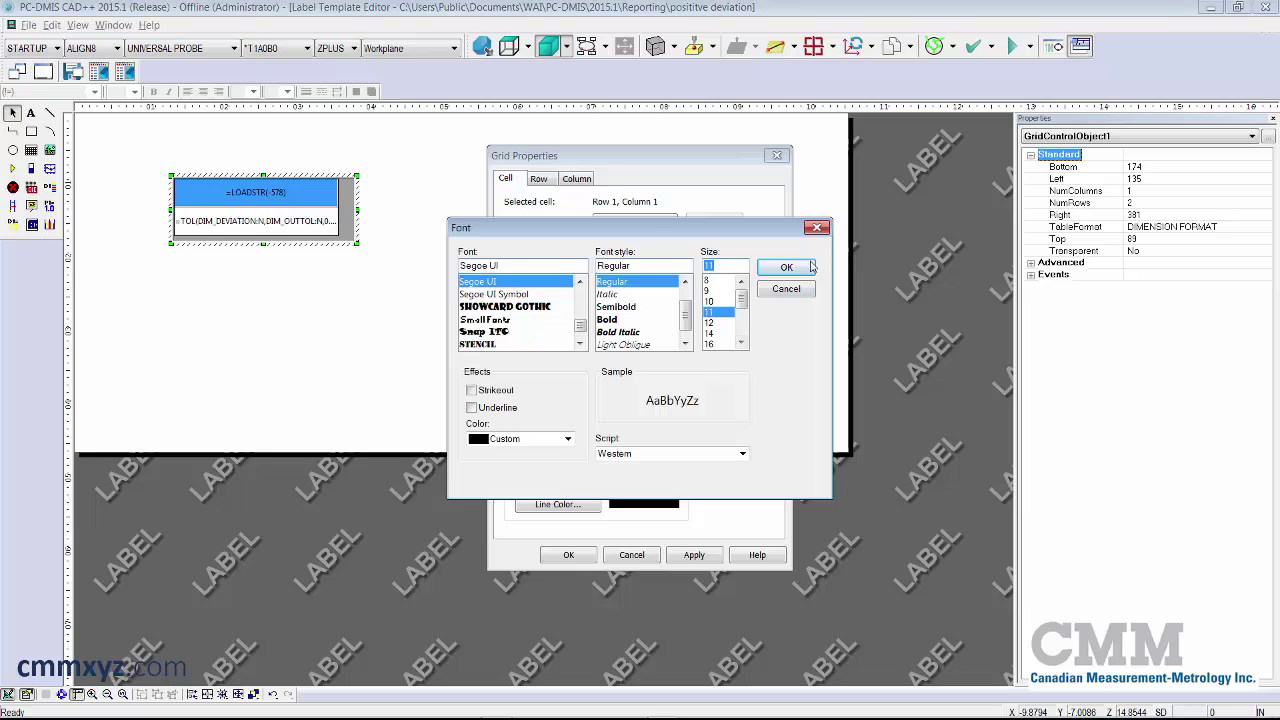
click(786, 267)
click(694, 556)
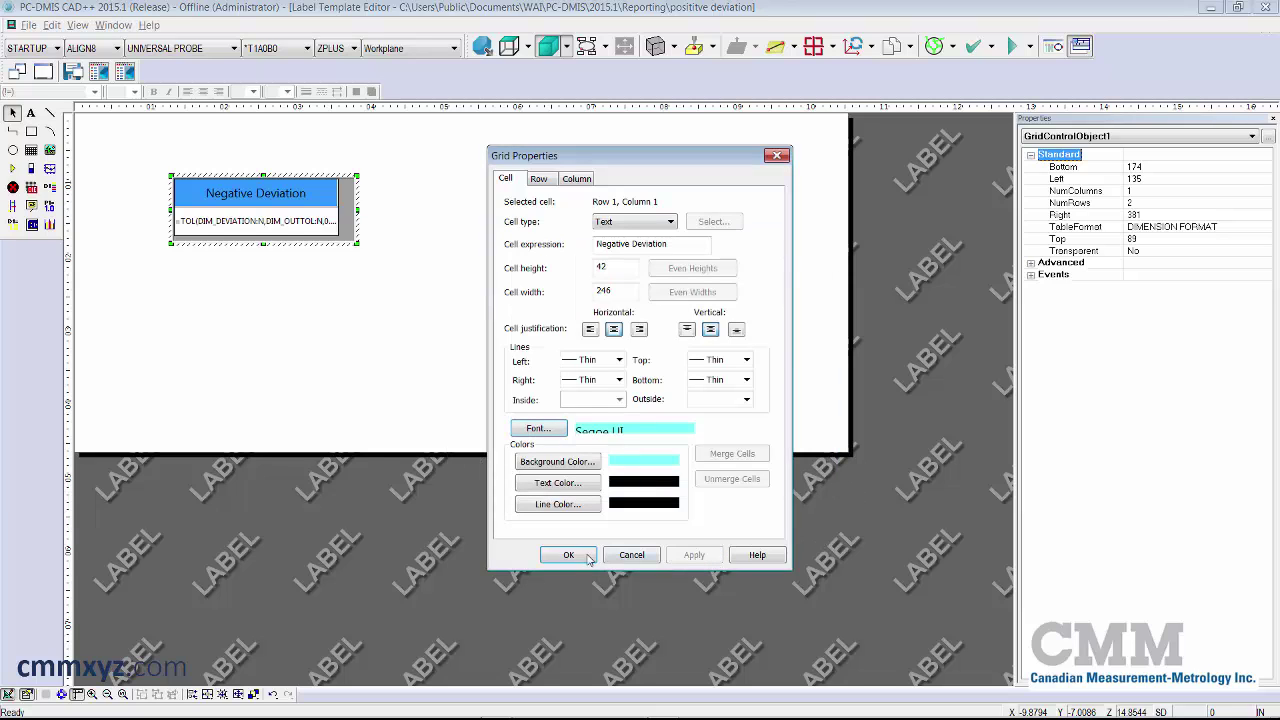
click(568, 556)
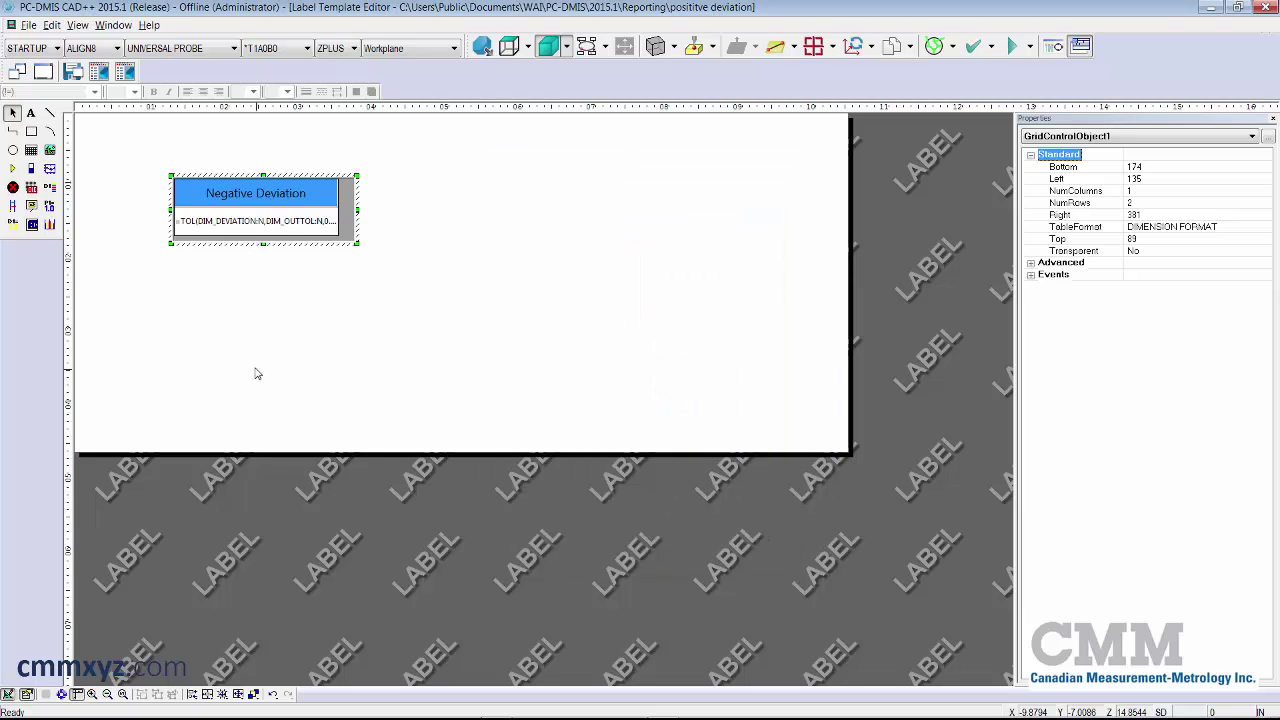
click(330, 316)
click(262, 202)
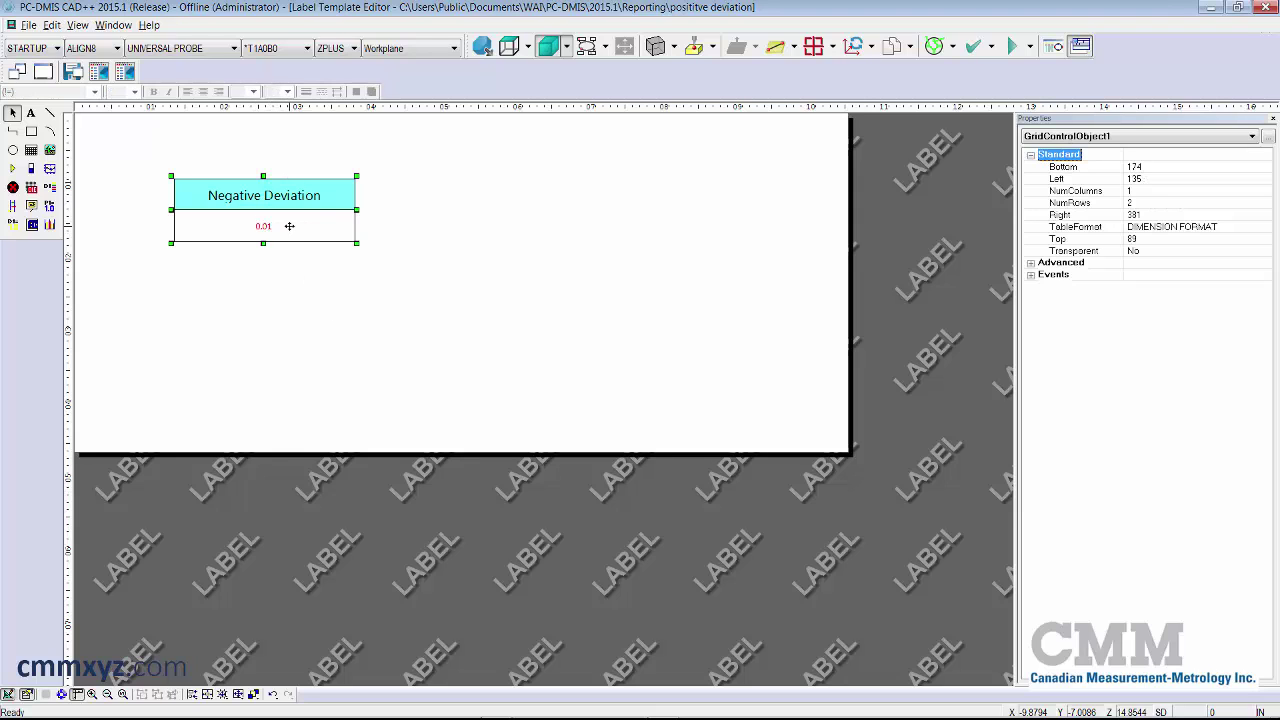
Replace the lower cell's deviation expression with the text Positive Deviation.
double_click(288, 227)
double_click(278, 230)
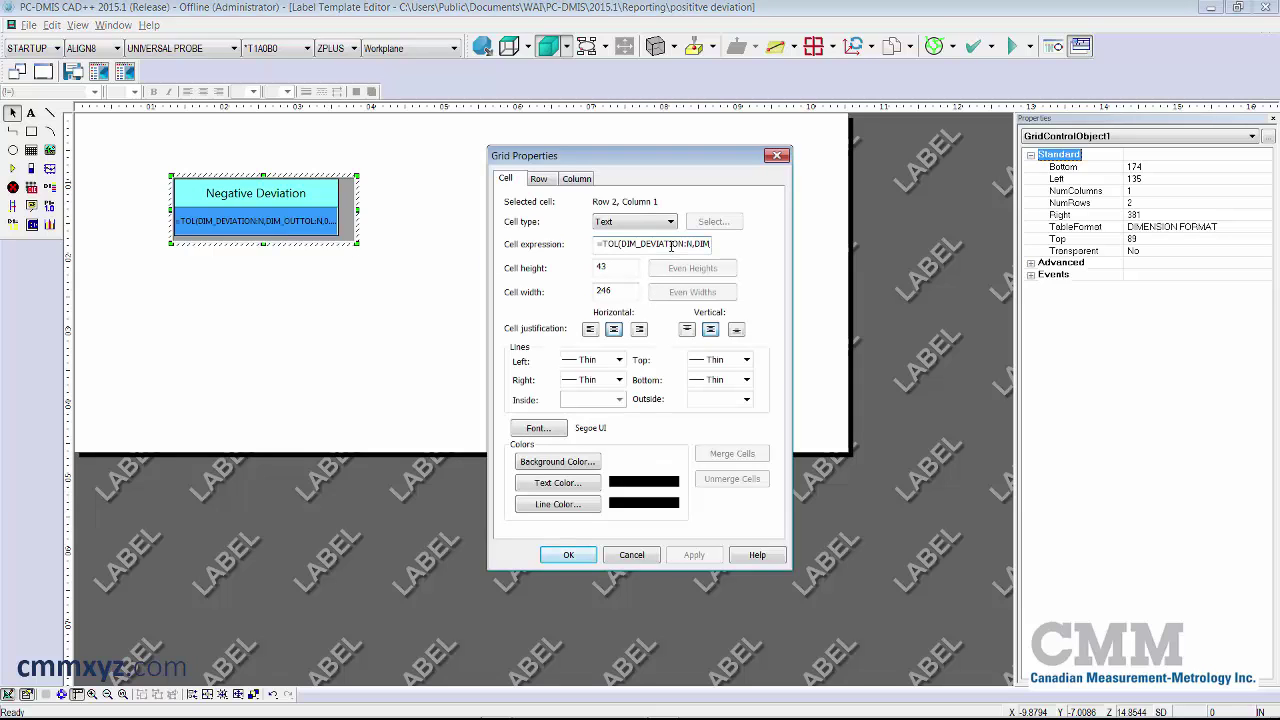
double_click(671, 245)
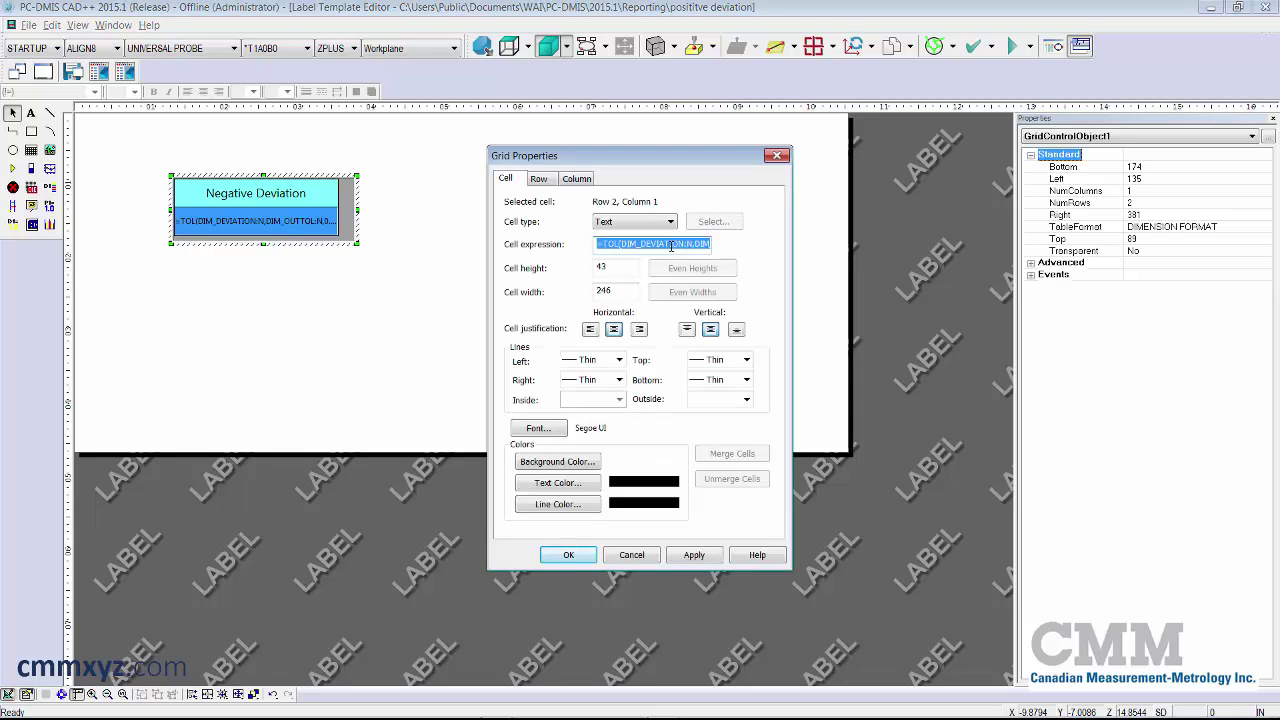
key(Delete)
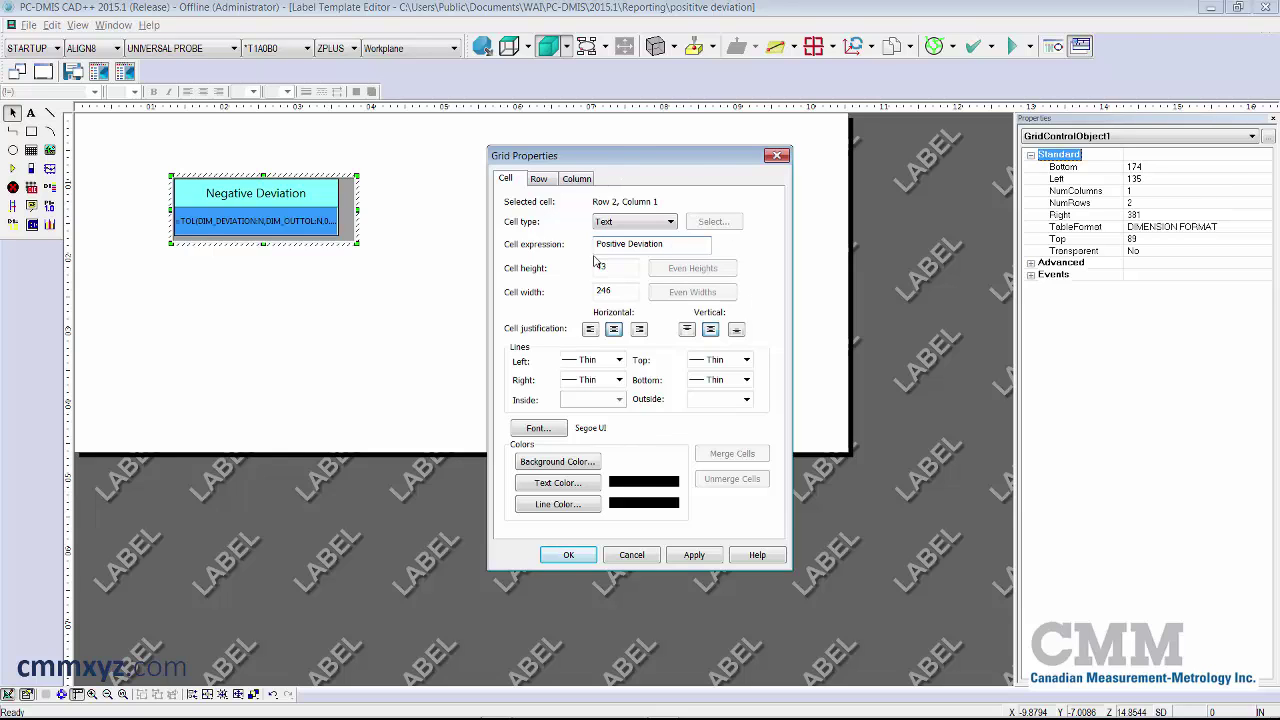
Give the lower cell a light yellow background and 11-point Segoe UI font.
click(572, 463)
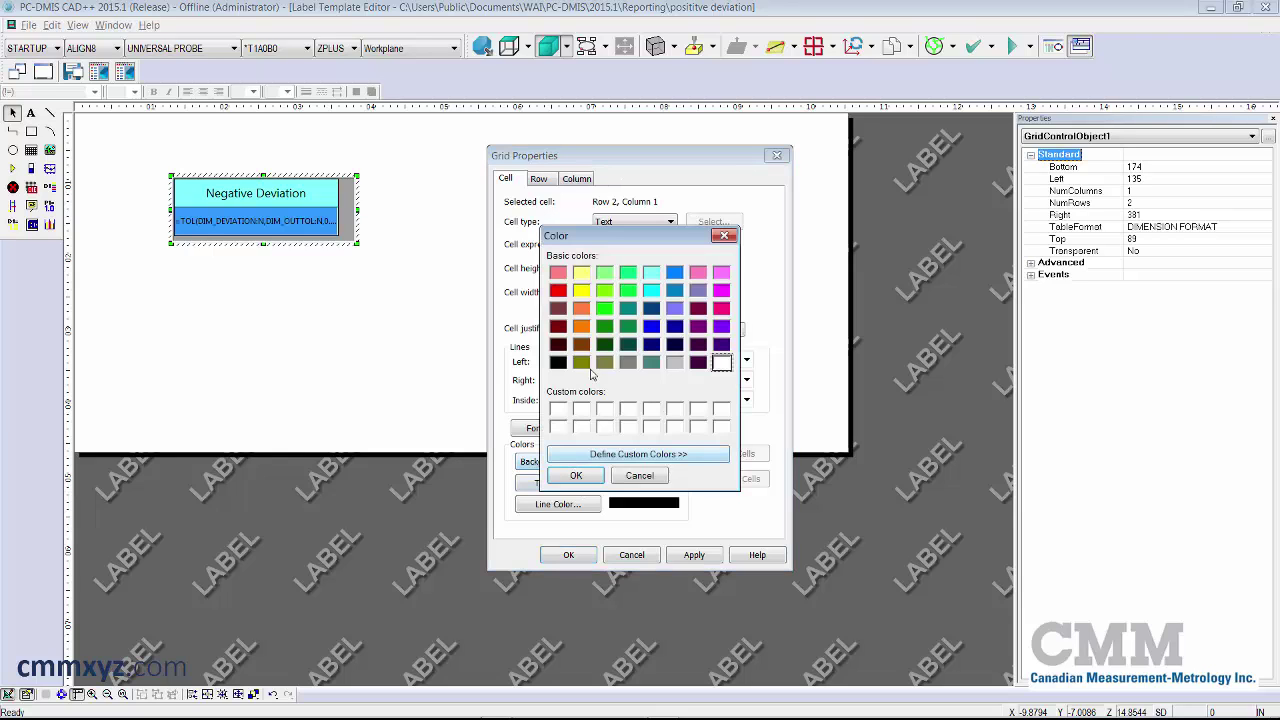
click(582, 272)
click(577, 476)
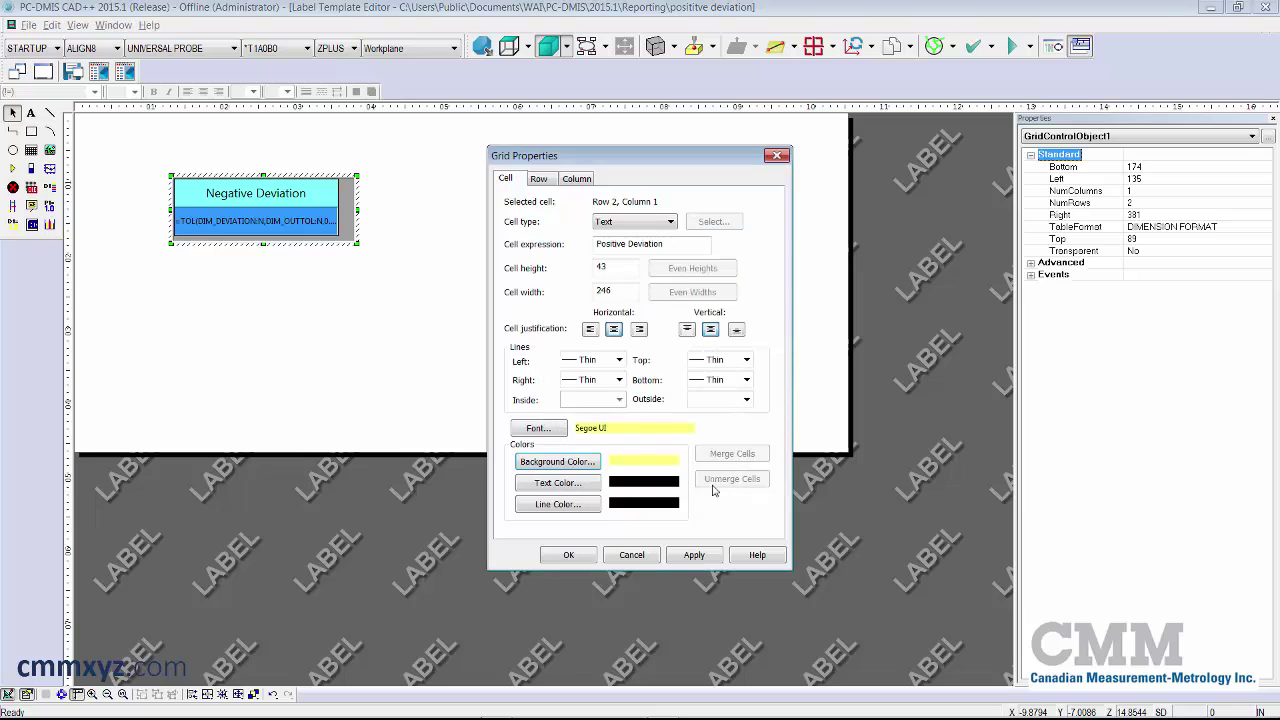
click(548, 430)
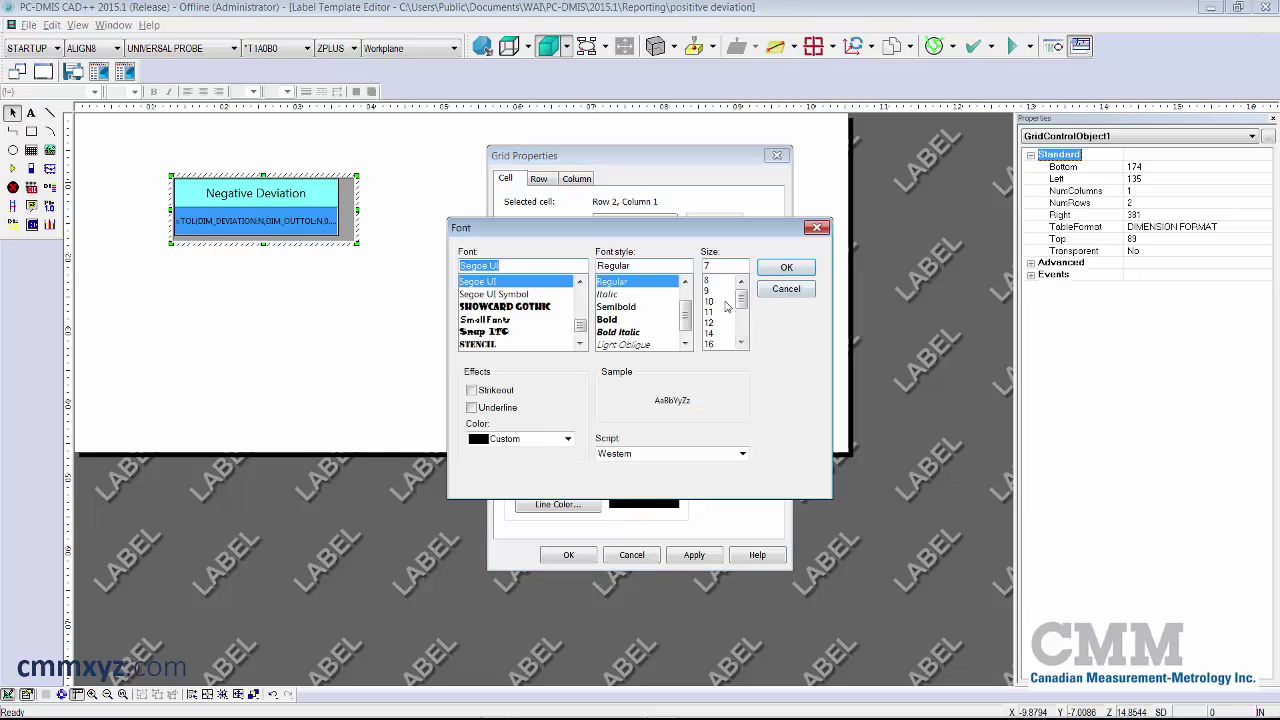
click(716, 313)
click(788, 268)
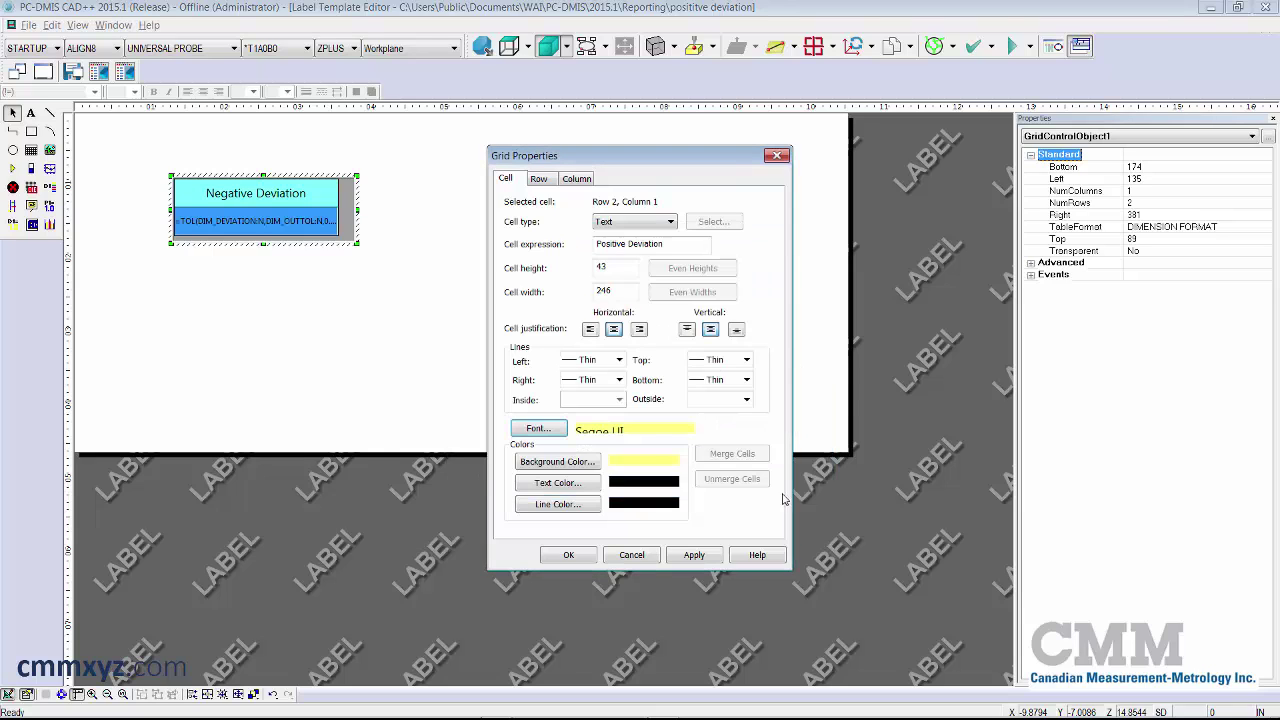
click(694, 555)
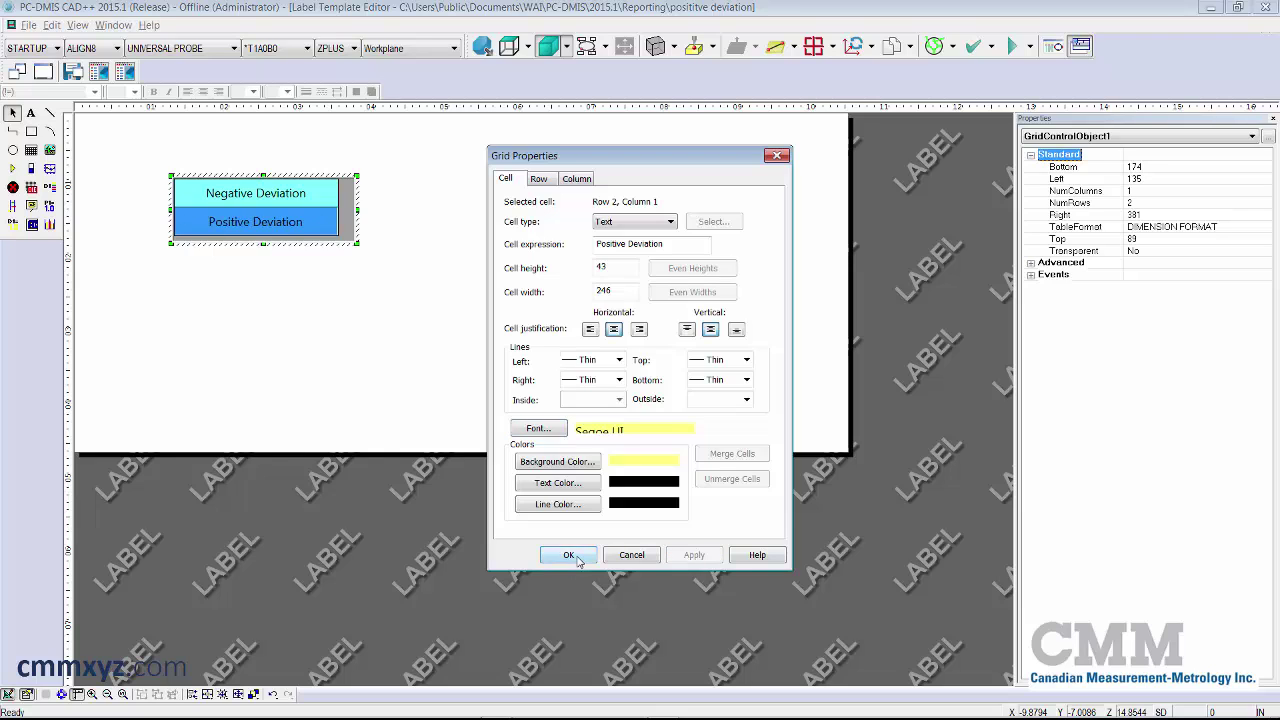
click(568, 555)
click(449, 414)
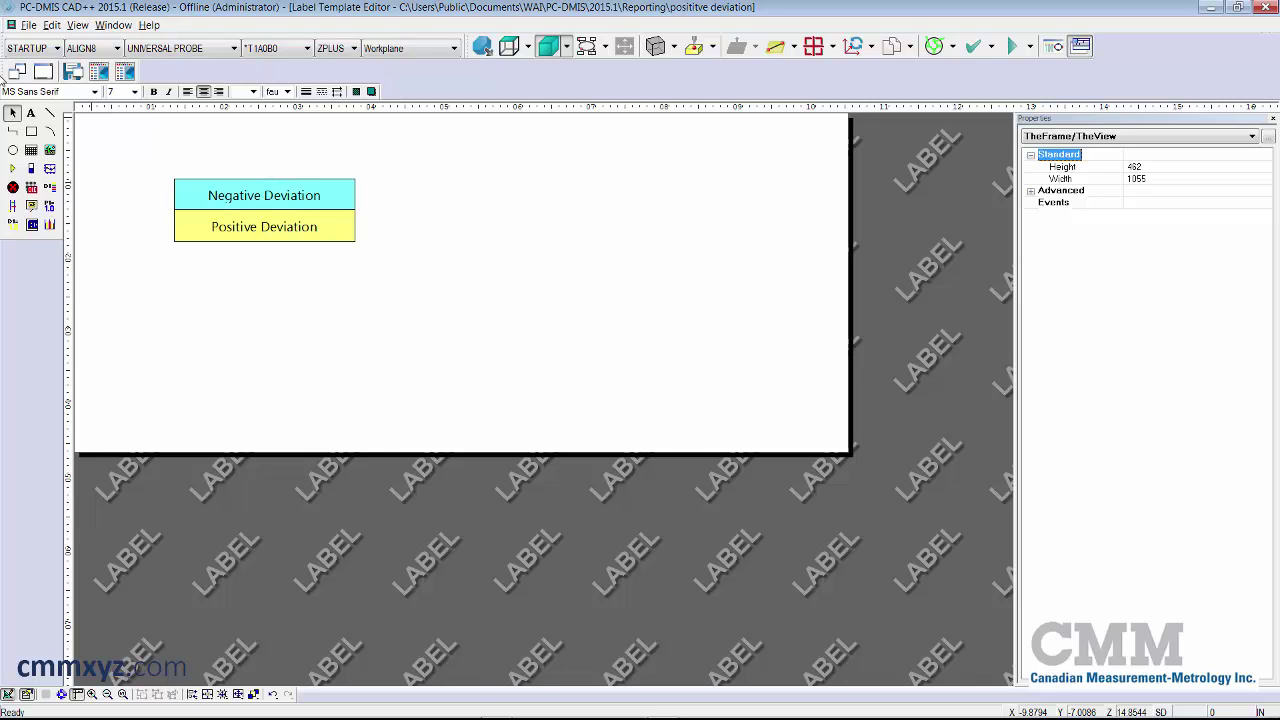
Save the two-row legend template under the file name 'deviation chart'.
click(28, 25)
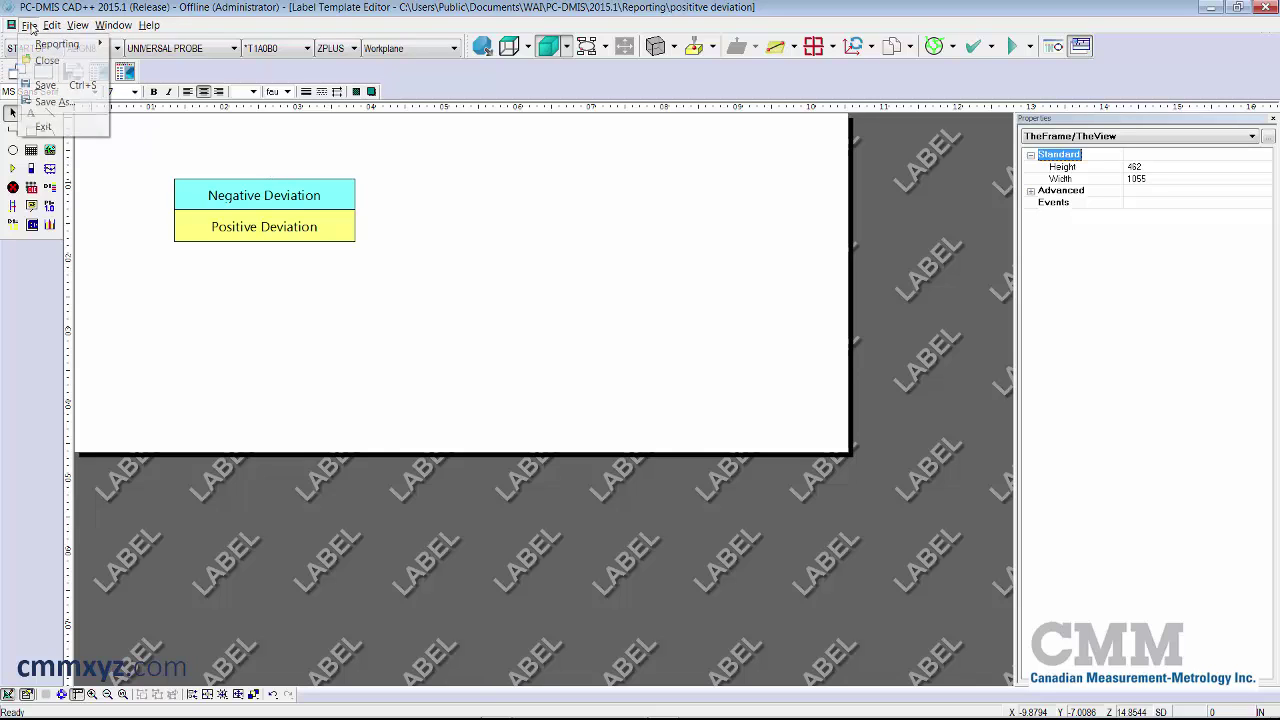
click(61, 106)
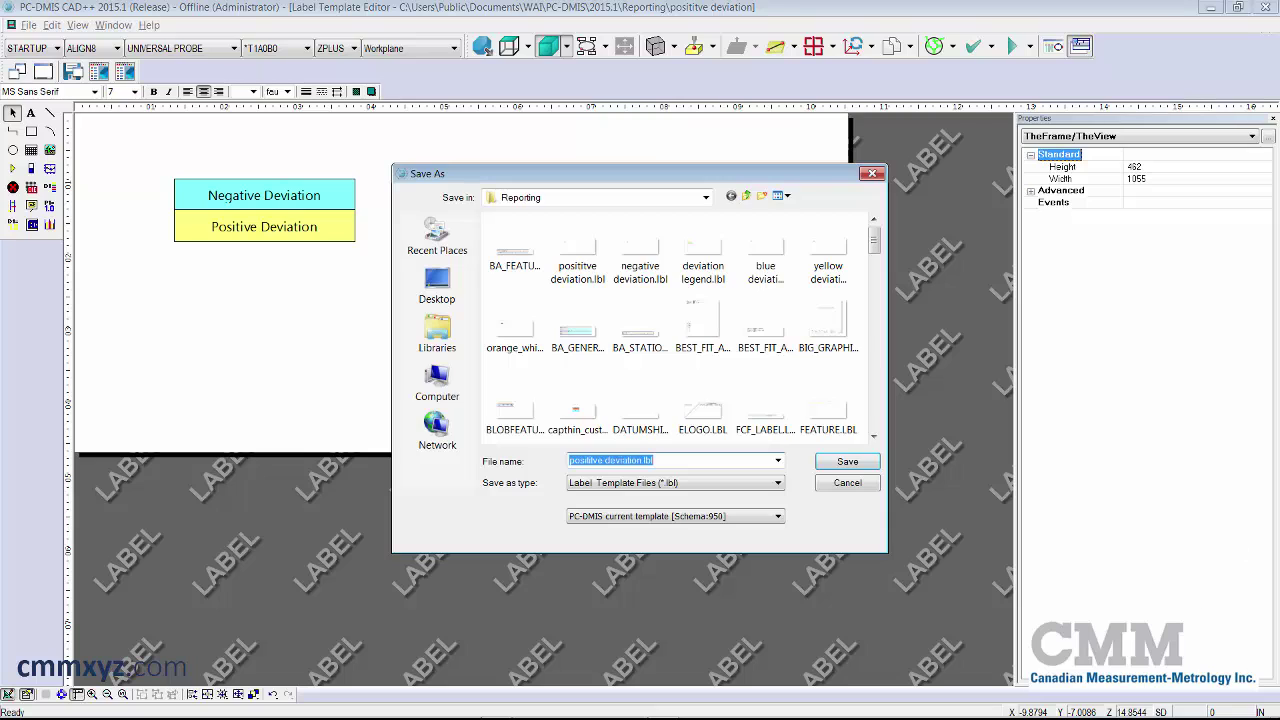
text(deviatio)
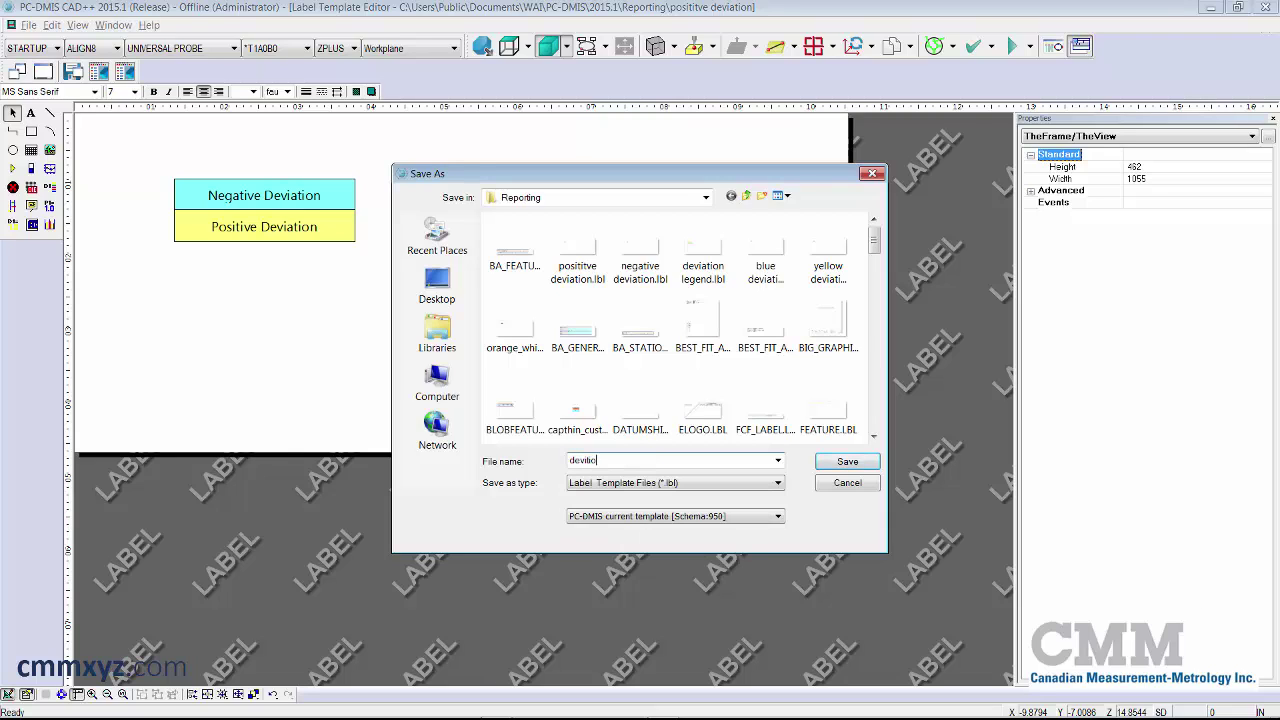
key(BackSpace)
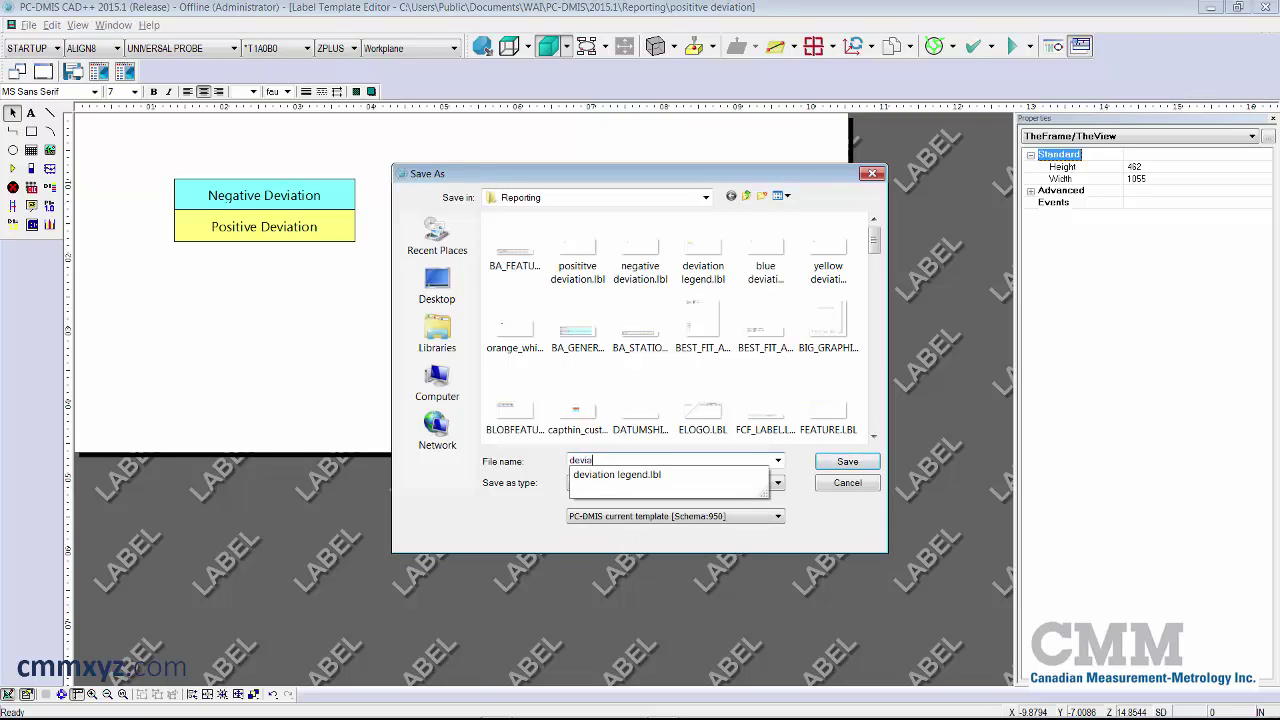
text(ation chart)
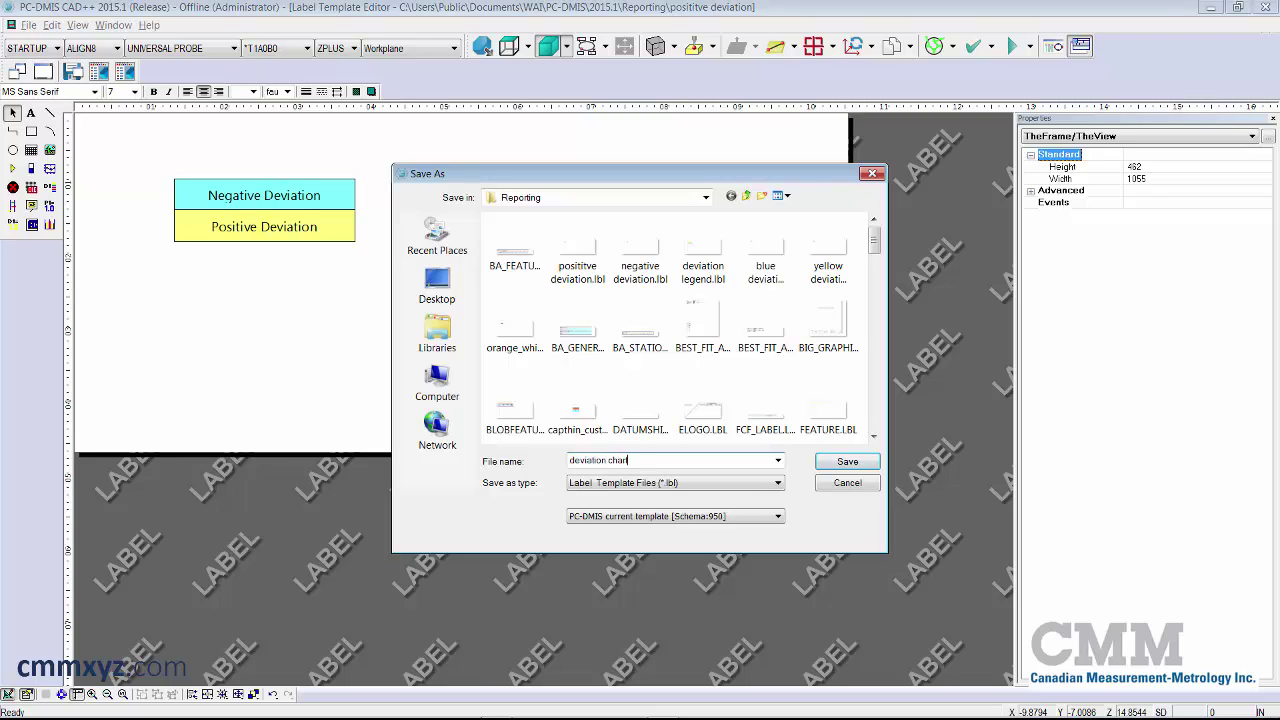
click(847, 461)
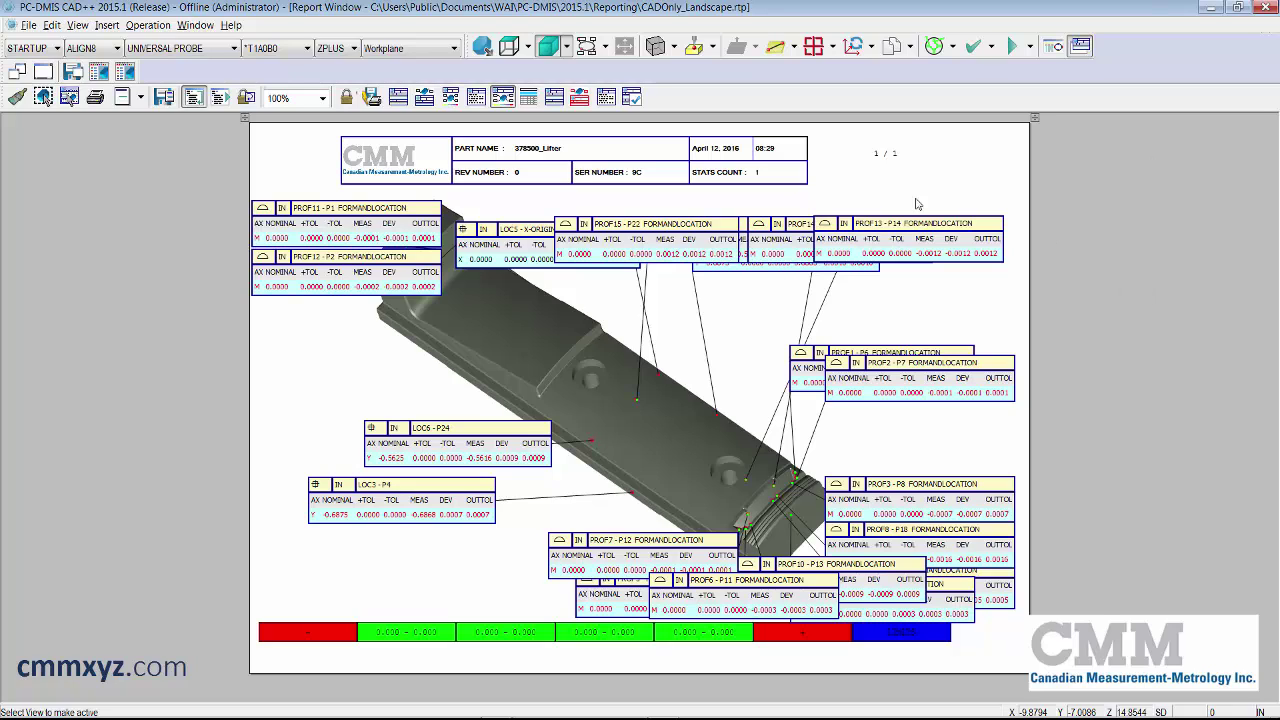
Select all labels matching PROF13-P14 and switch them to the negative deviation.lbl template.
right_click(881, 240)
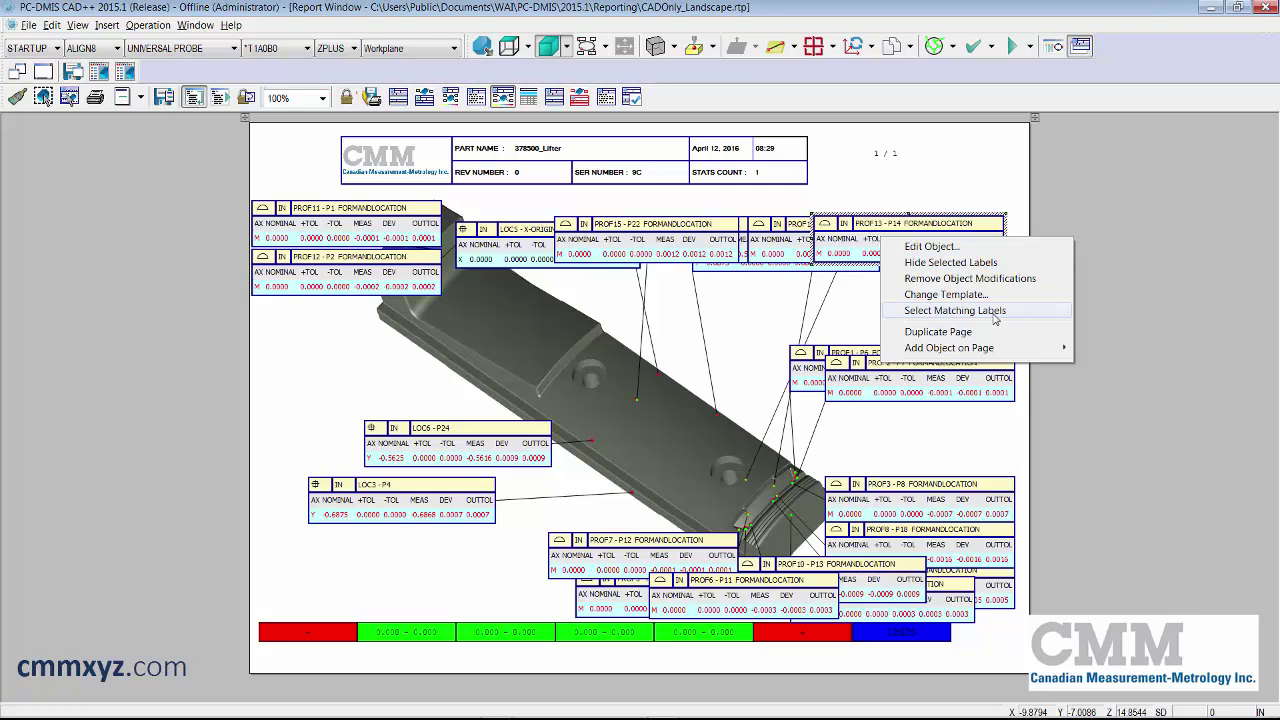
click(955, 311)
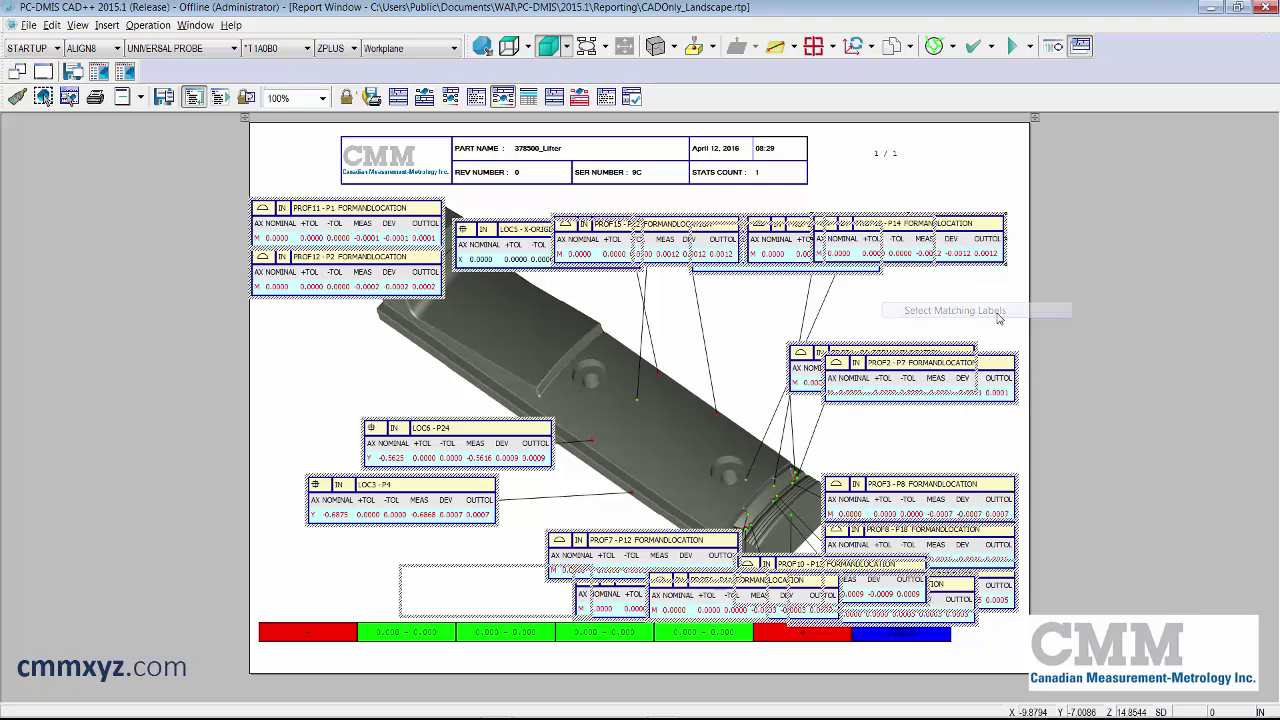
right_click(909, 244)
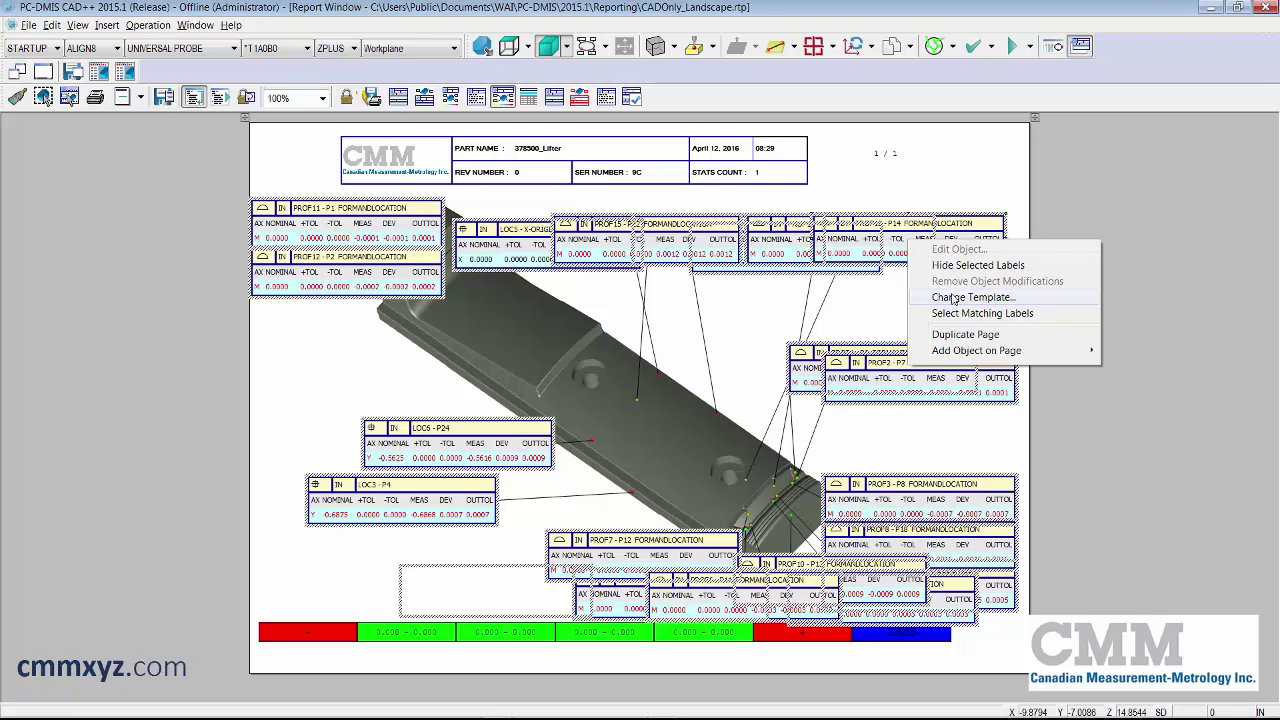
click(993, 300)
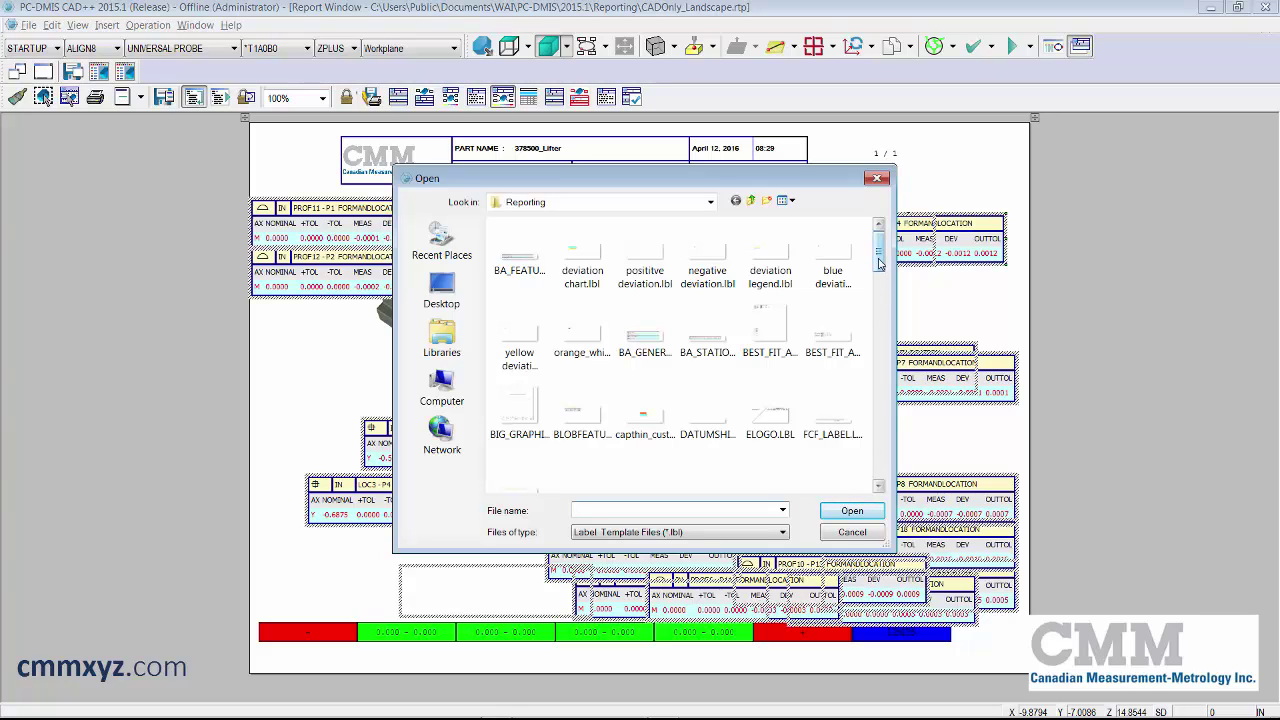
click(703, 258)
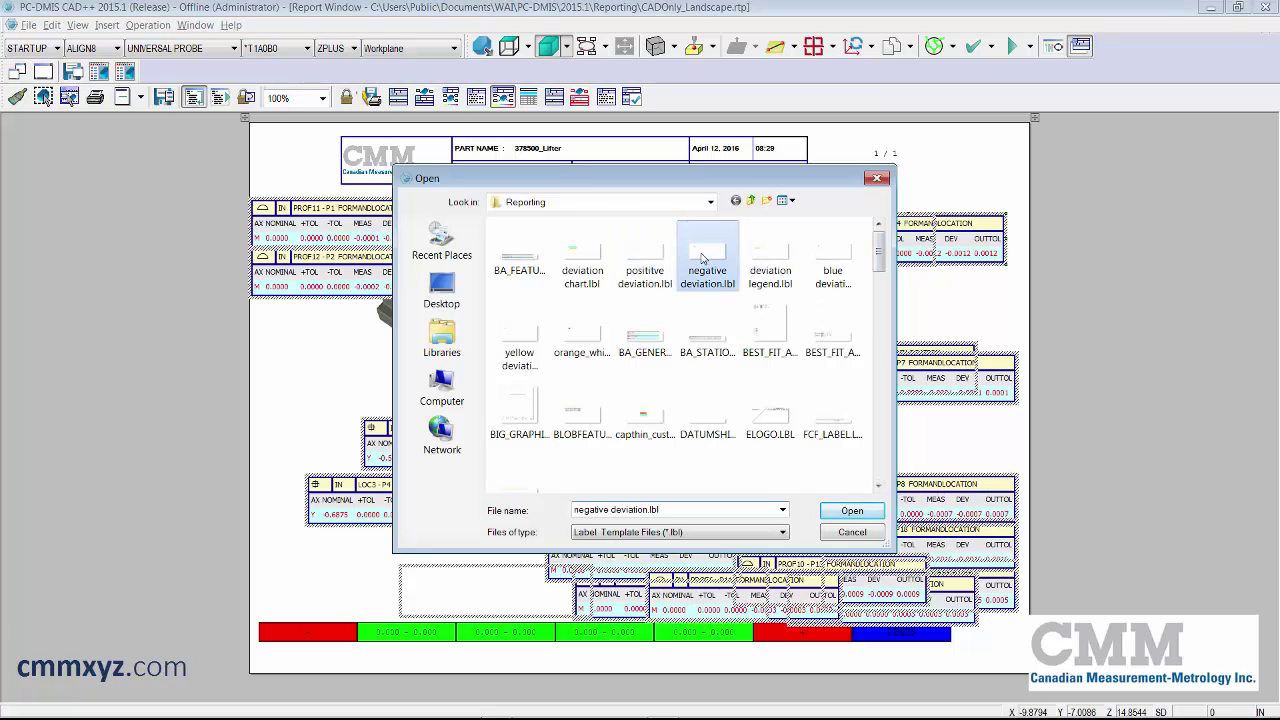
click(852, 511)
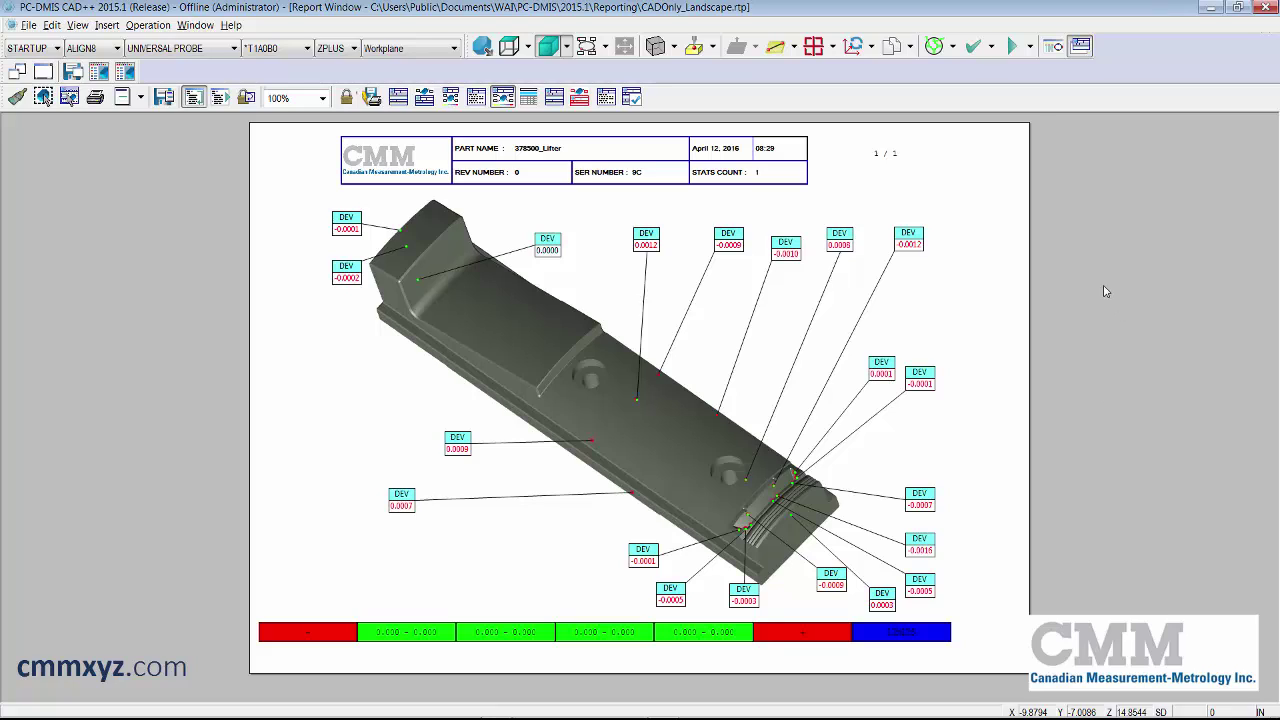
Select the positive DEV labels 0.0000, 0.0012, 0.0008, 0.0001, 0.0003, 0.0007 and 0.0009.
click(550, 245)
ctrl+click(652, 243)
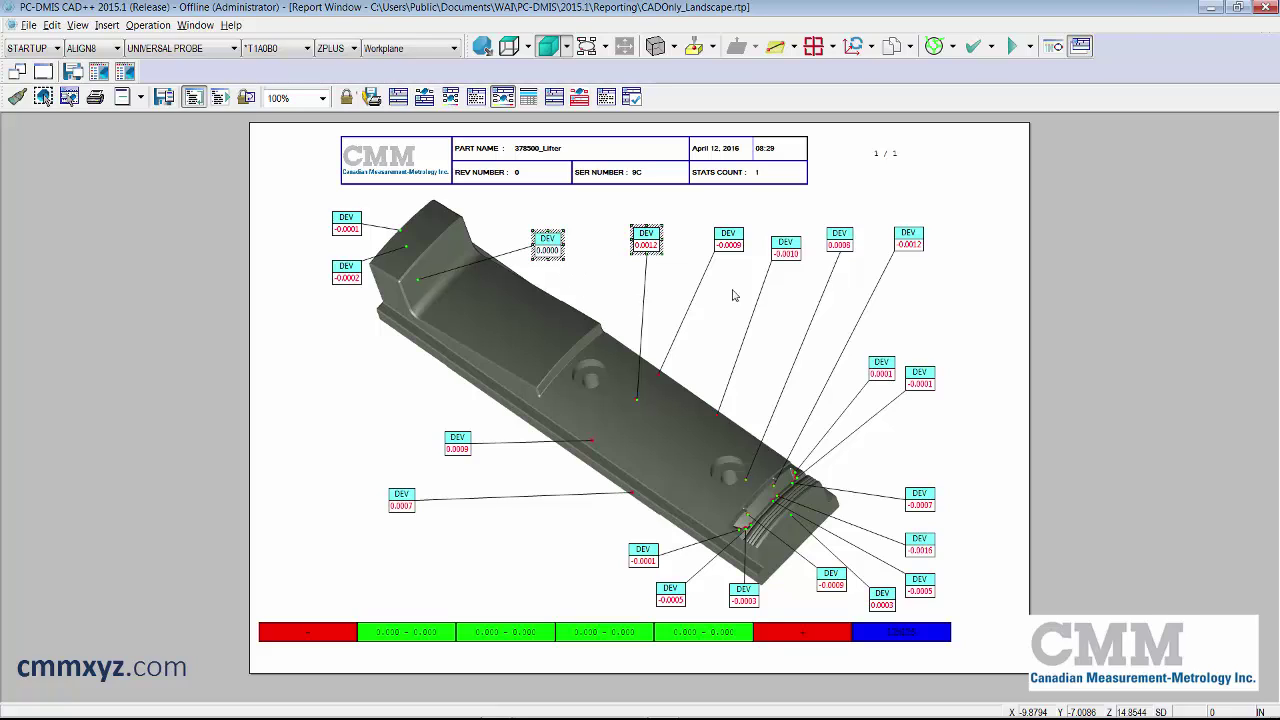
ctrl+click(842, 247)
ctrl+click(882, 375)
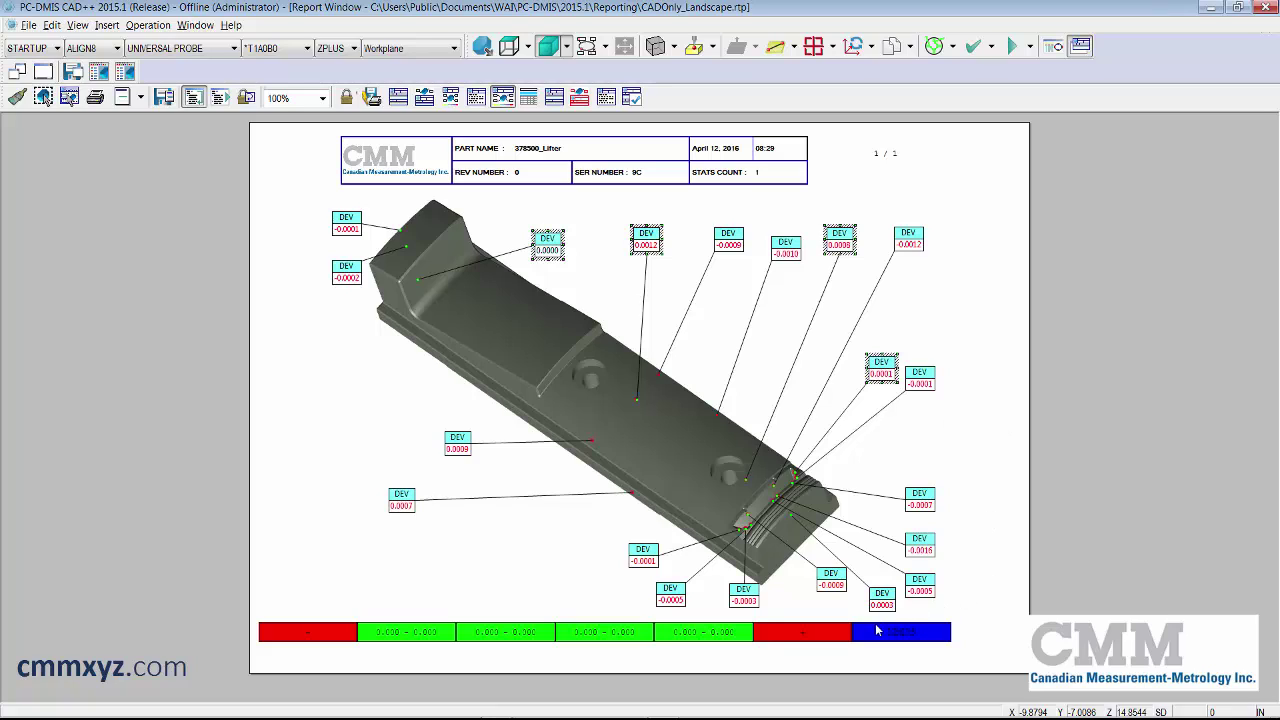
ctrl+click(884, 606)
ctrl+click(405, 503)
ctrl+click(458, 447)
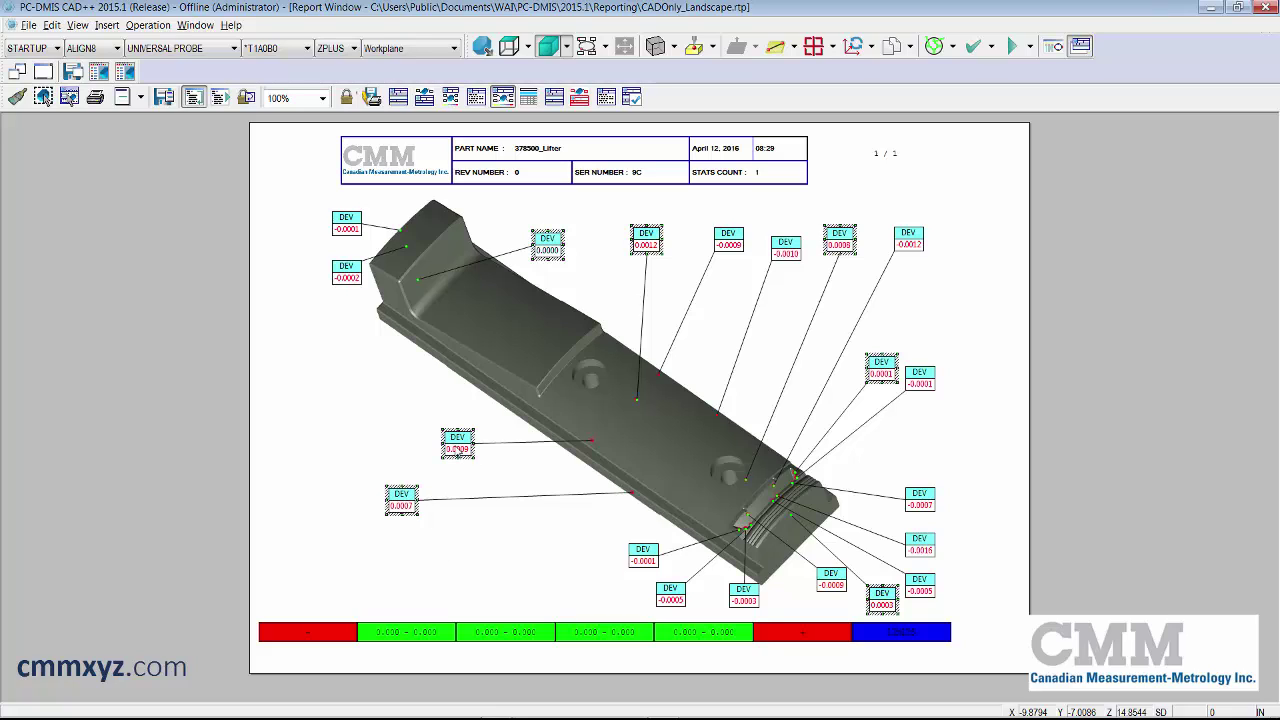
Change the selected positive labels to the positive deviation.lbl template.
right_click(457, 448)
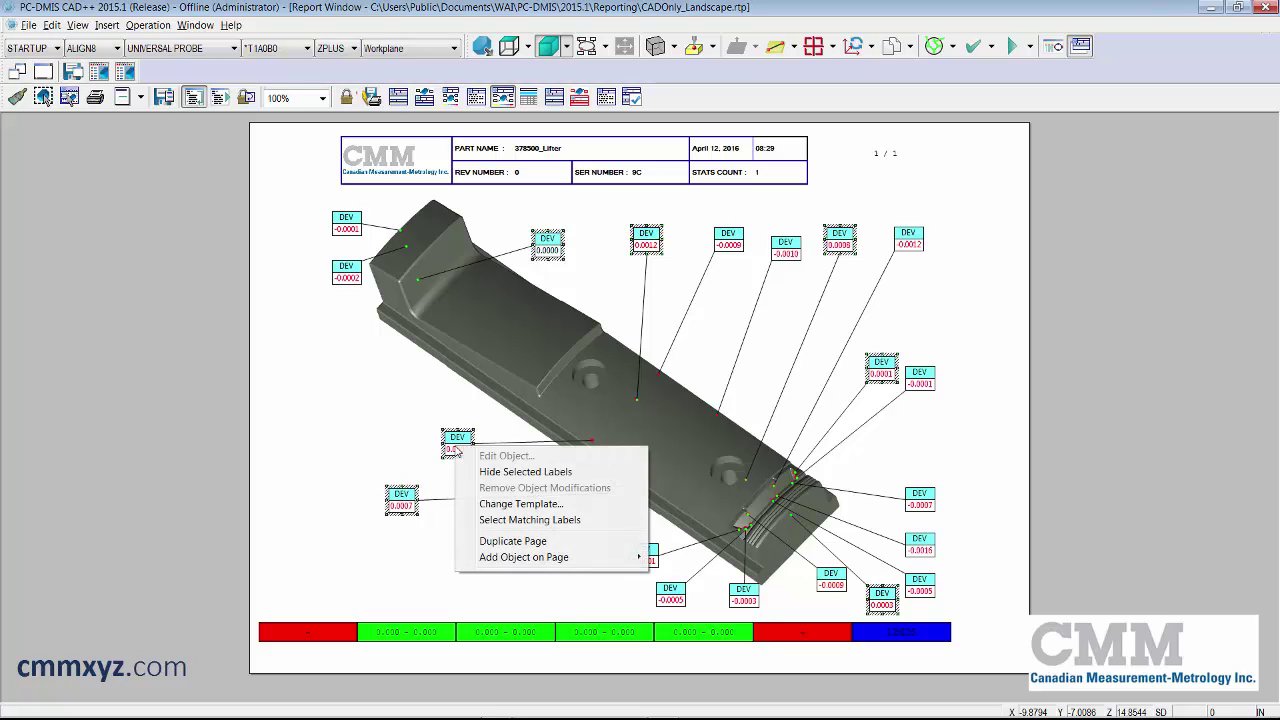
click(535, 504)
click(650, 251)
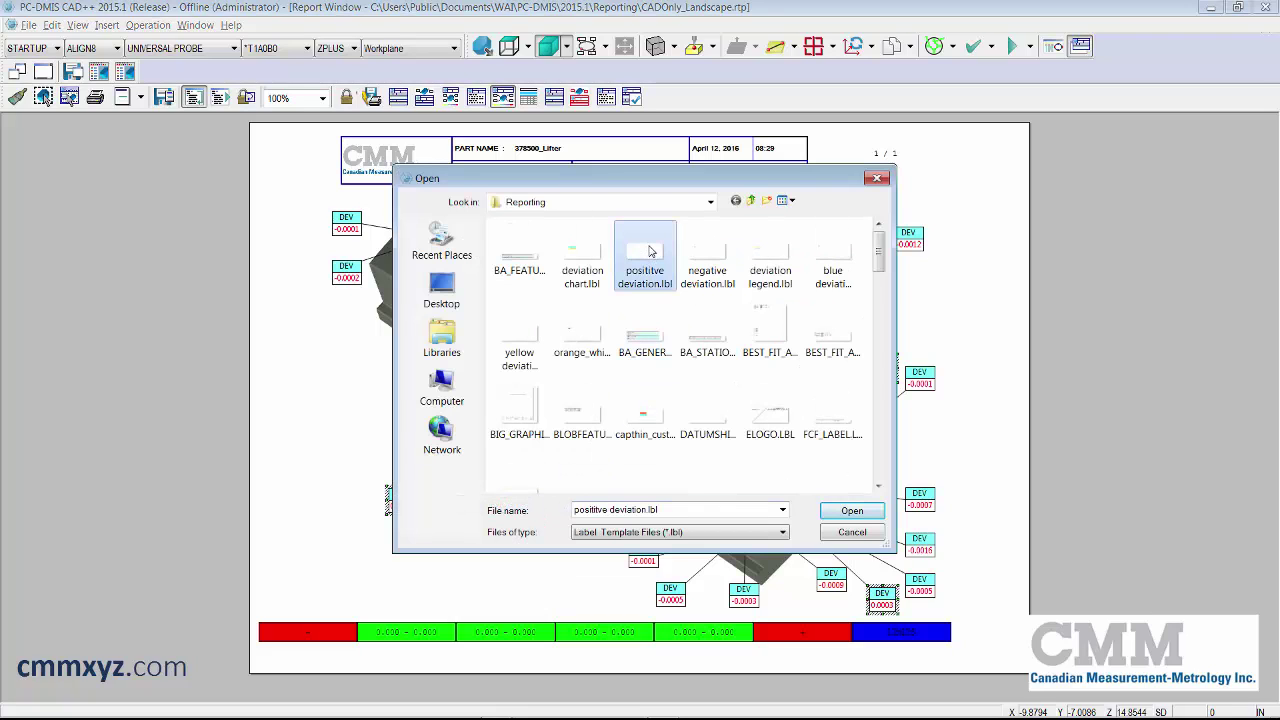
click(864, 514)
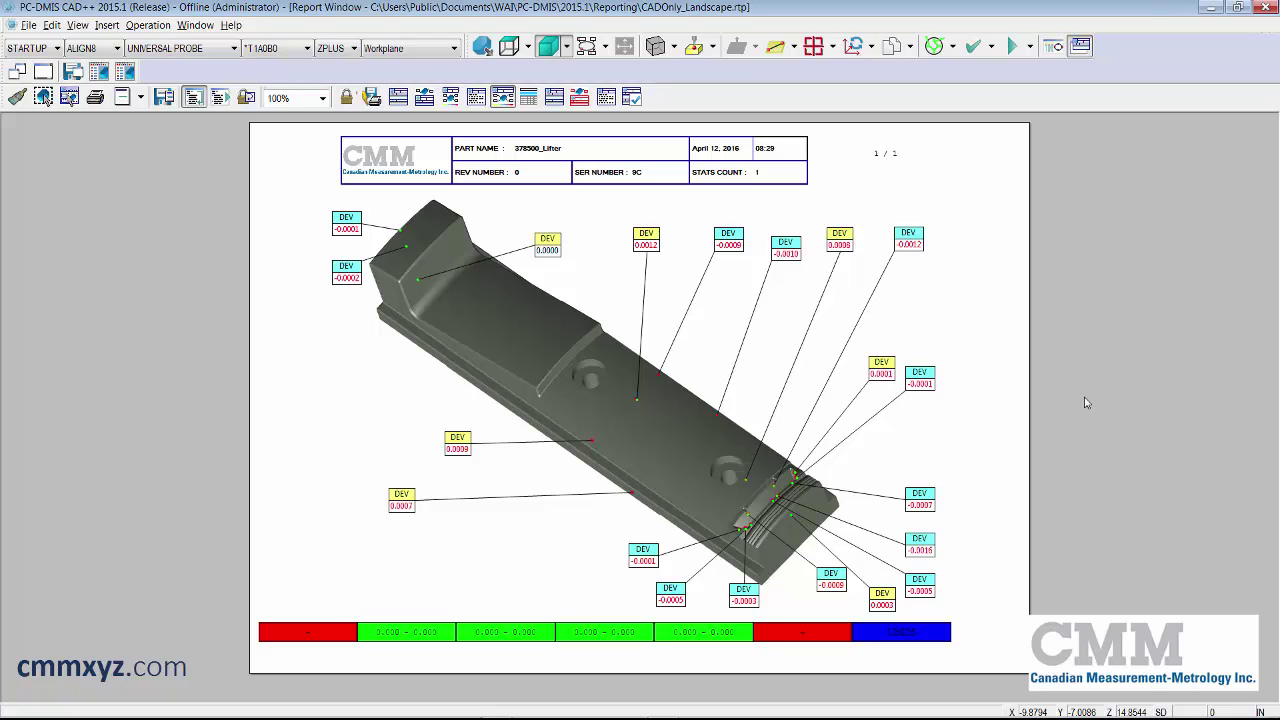
Insert a custom label from deviation chart.lbl in a box left of the part.
right_click(305, 391)
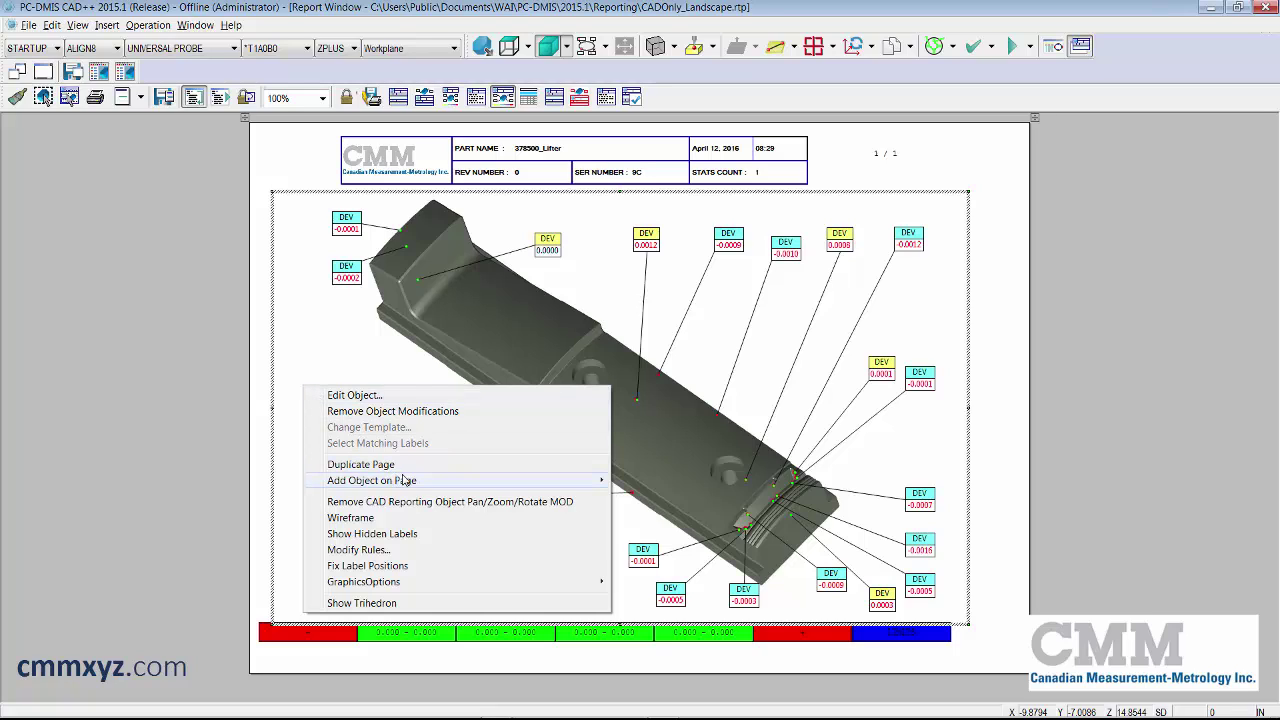
mouse_move(428, 481)
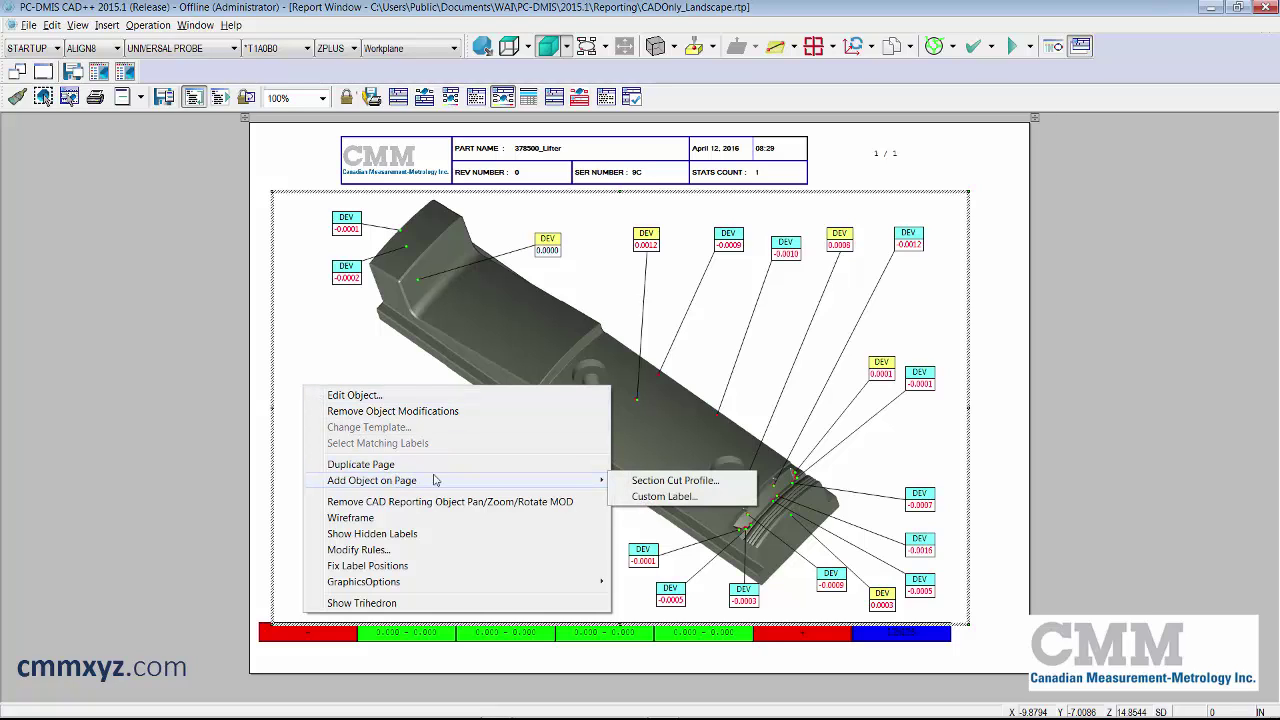
click(684, 499)
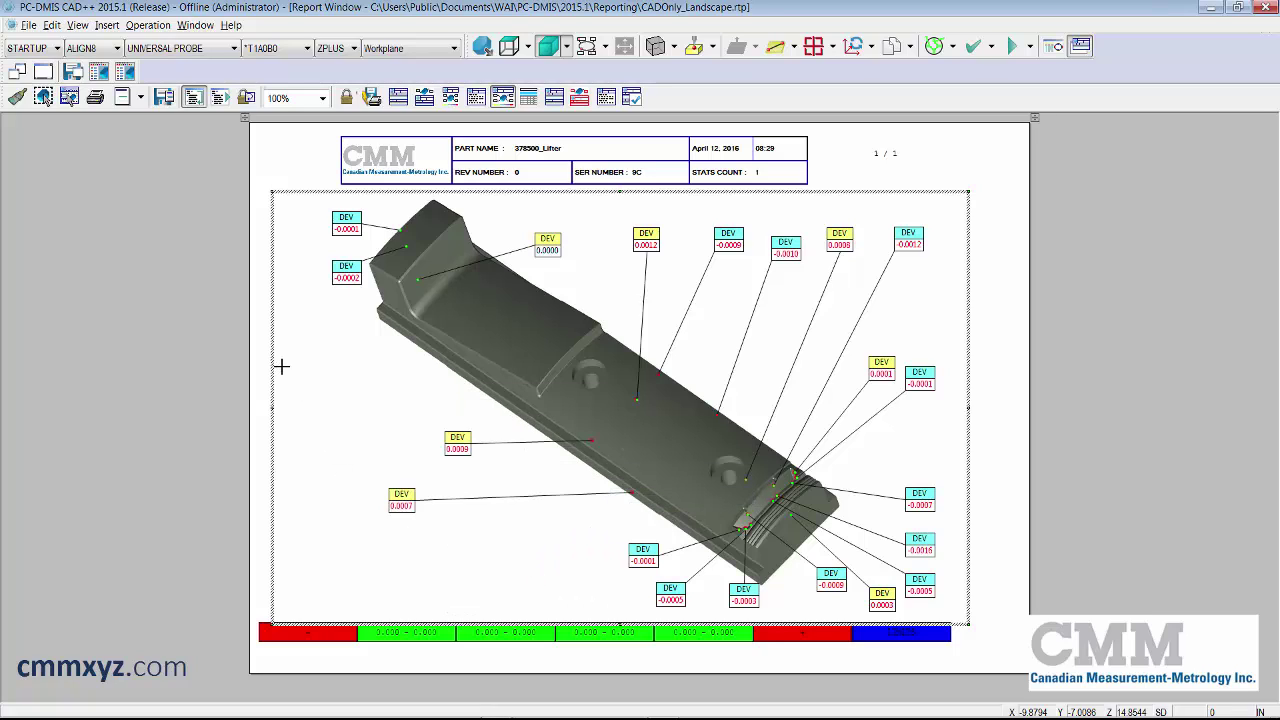
drag(284, 367, 422, 436)
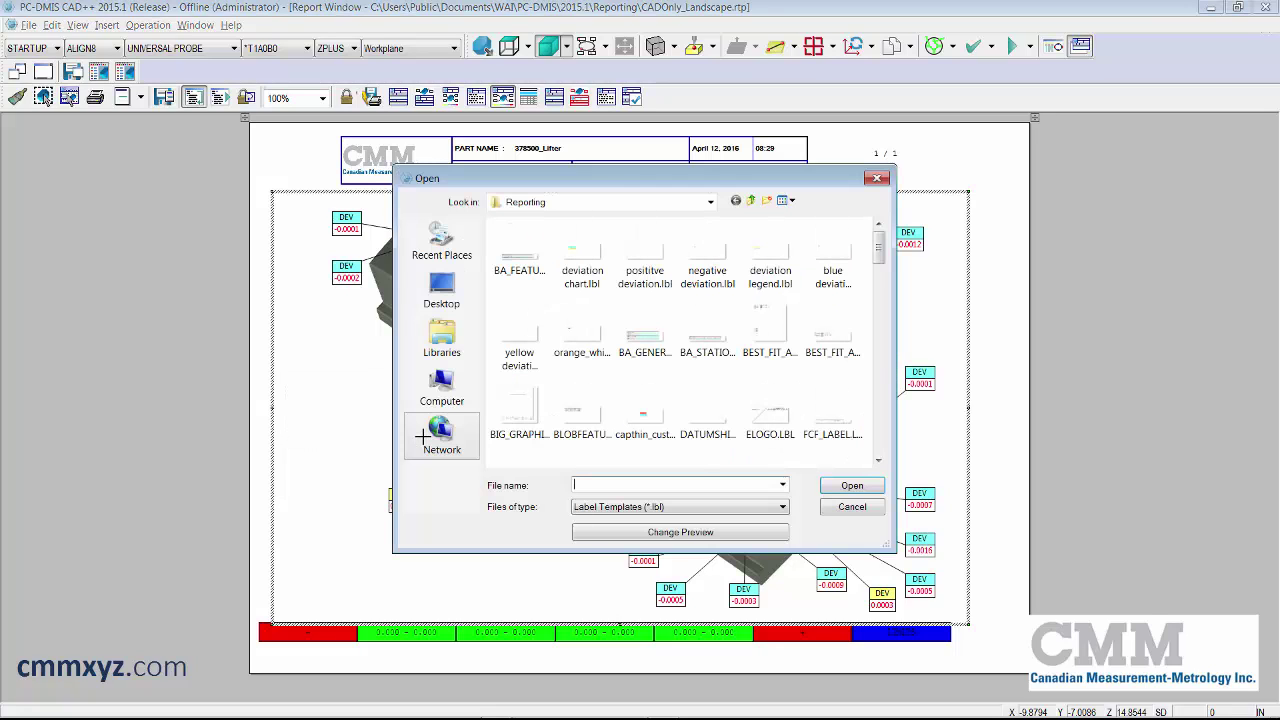
click(586, 258)
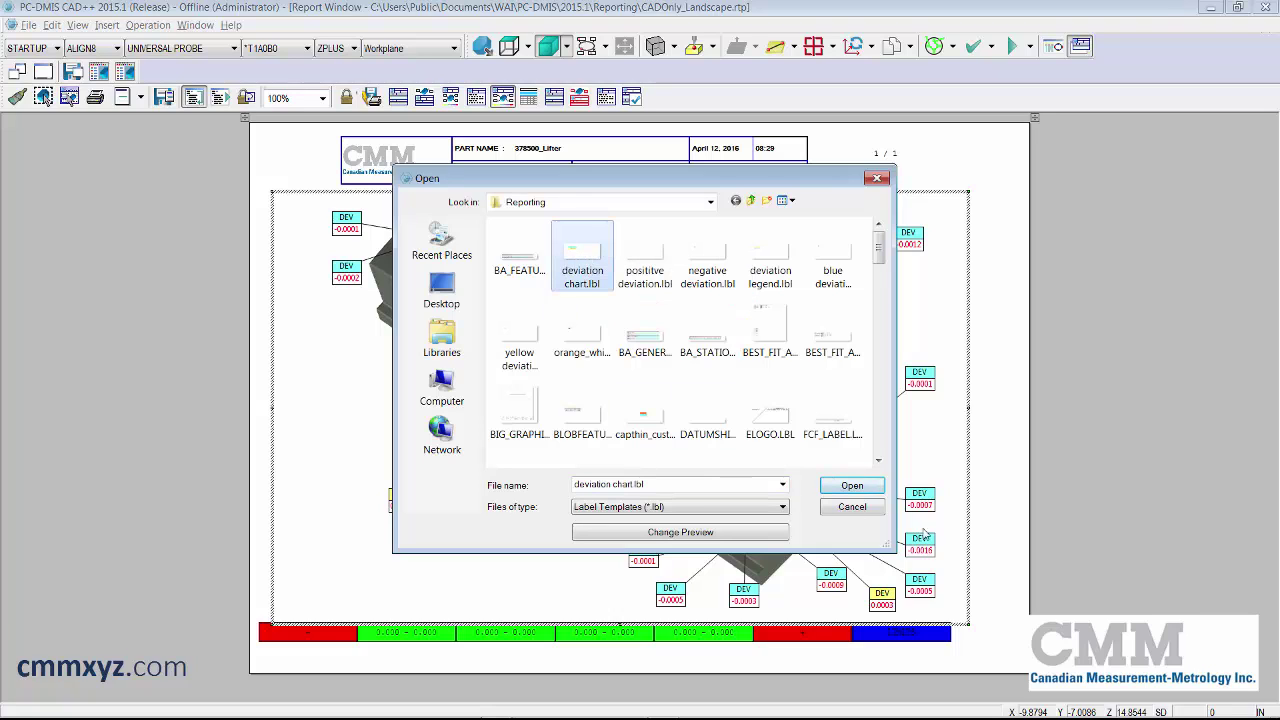
click(852, 486)
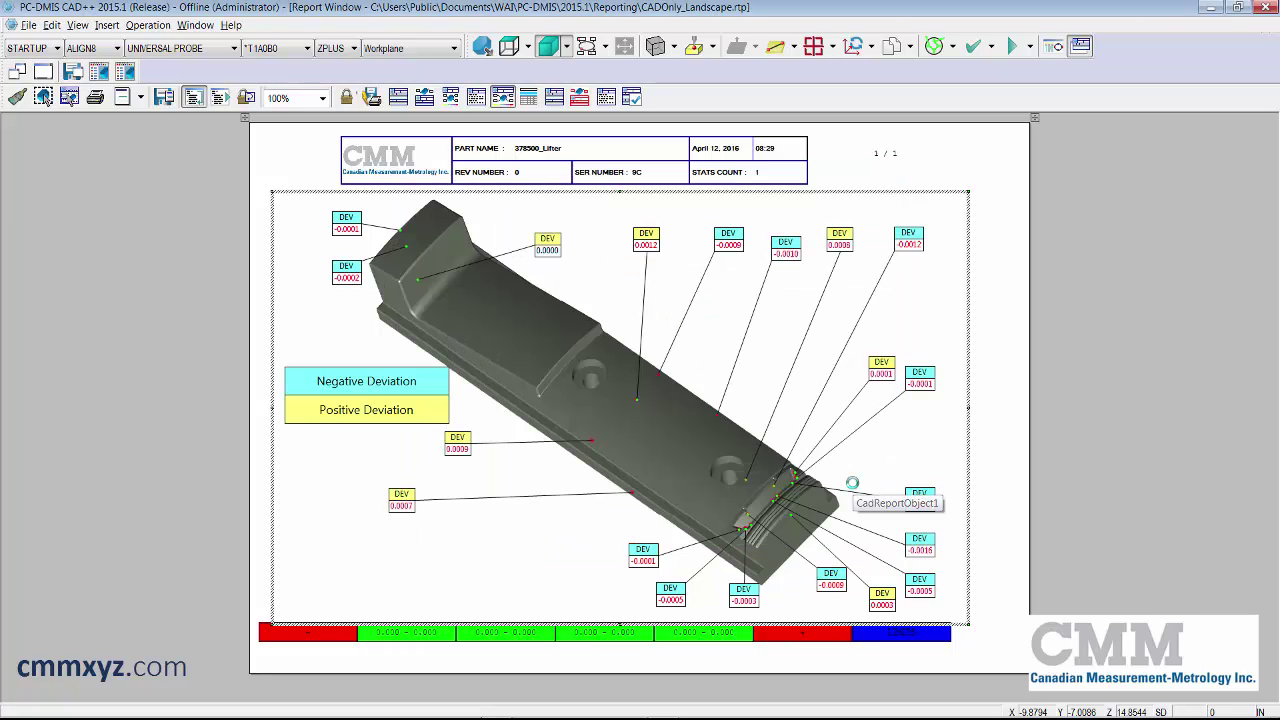
Move the deviation legend further left so it sits beside the part.
click(1172, 438)
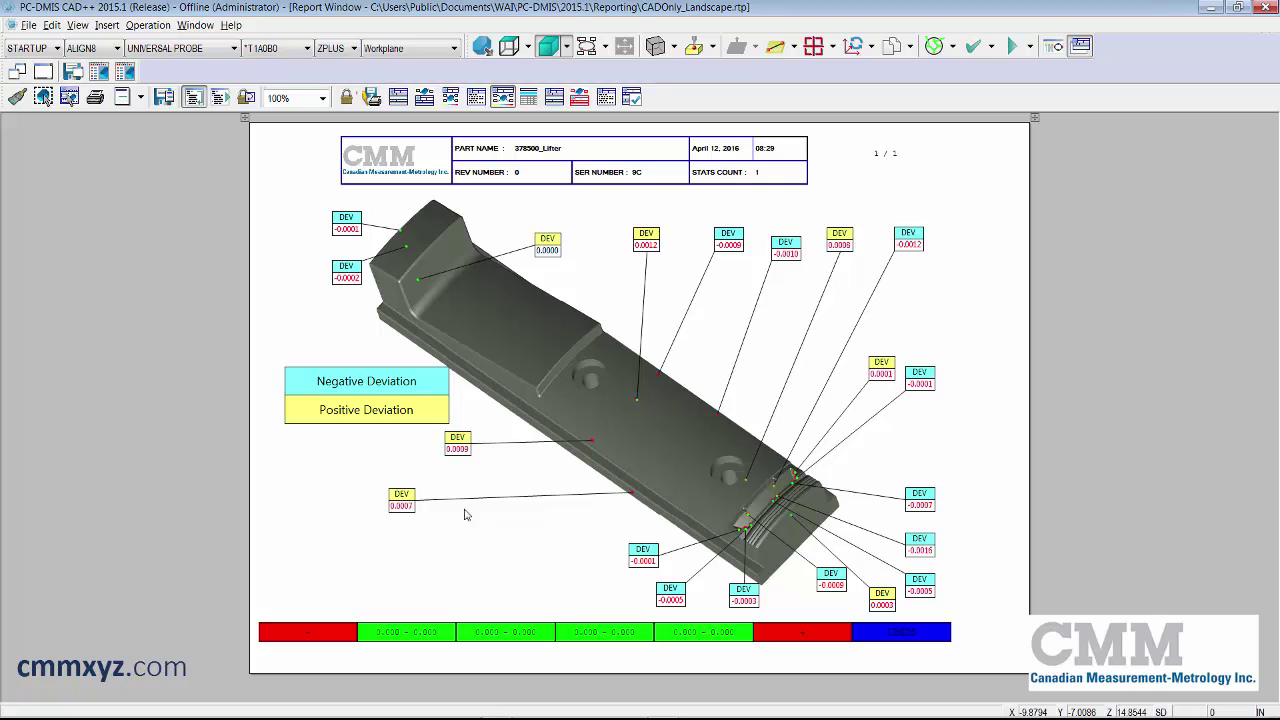
click(381, 401)
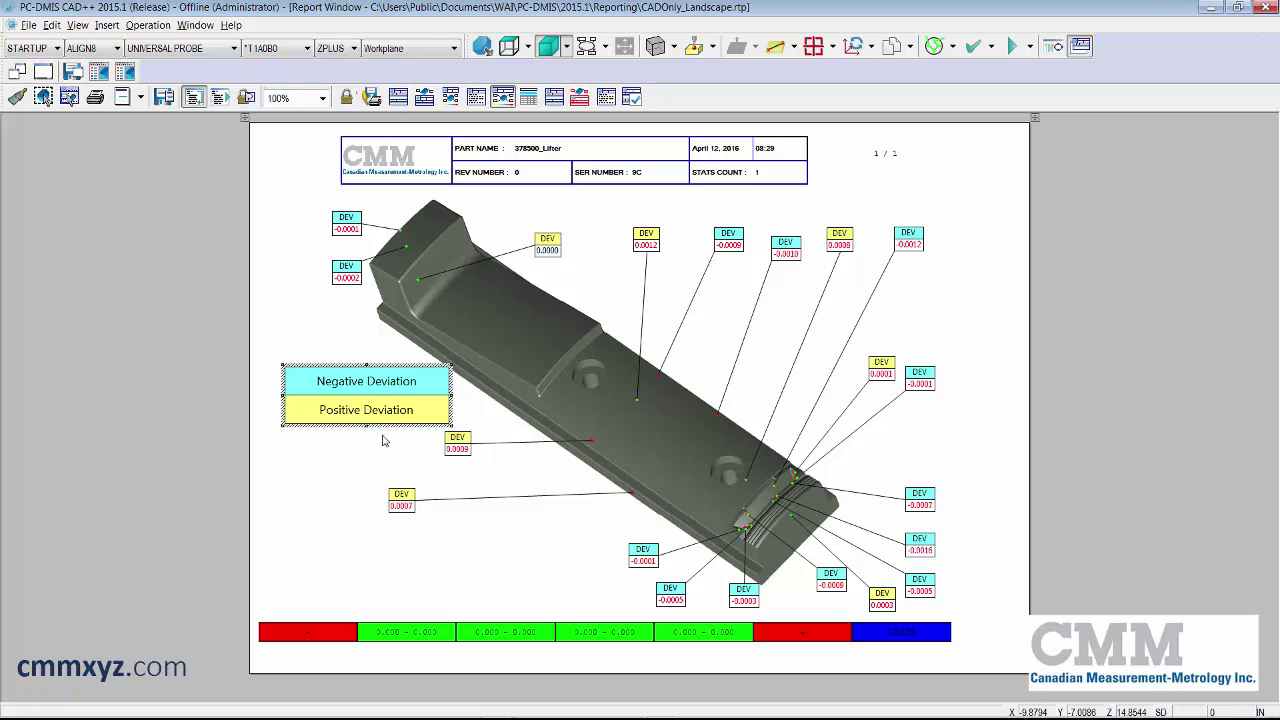
drag(383, 427, 362, 445)
click(1150, 494)
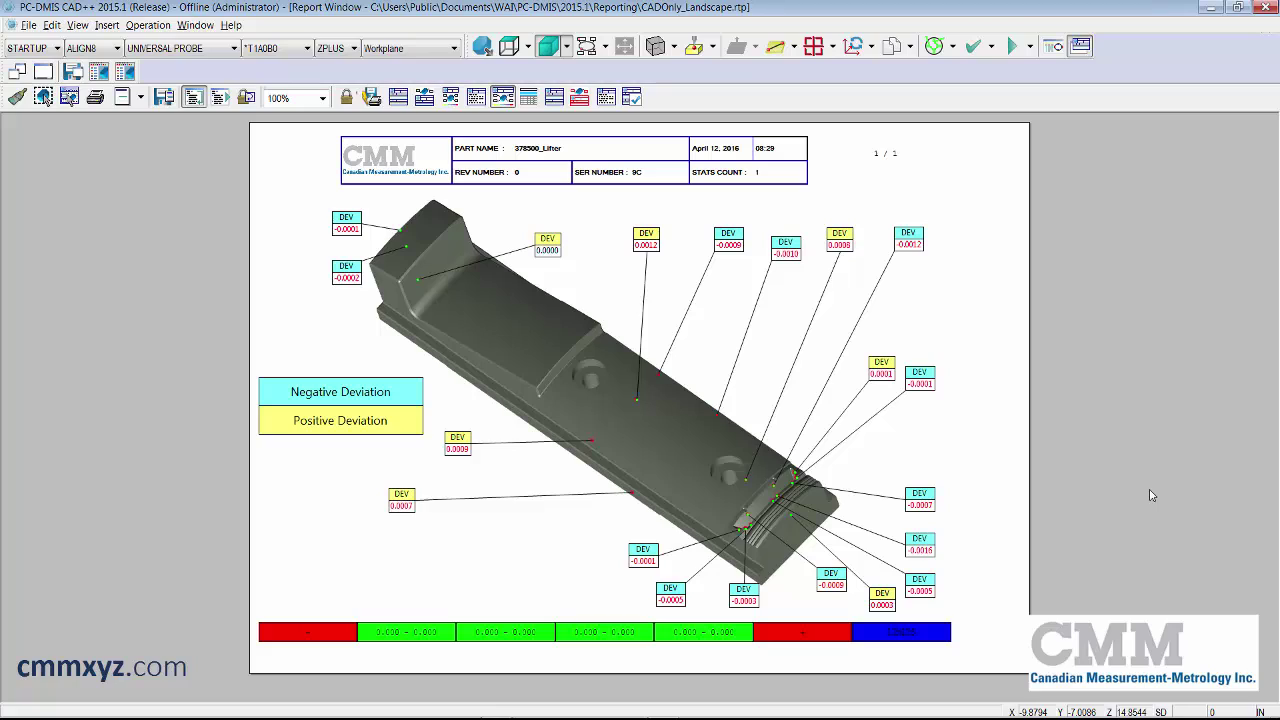